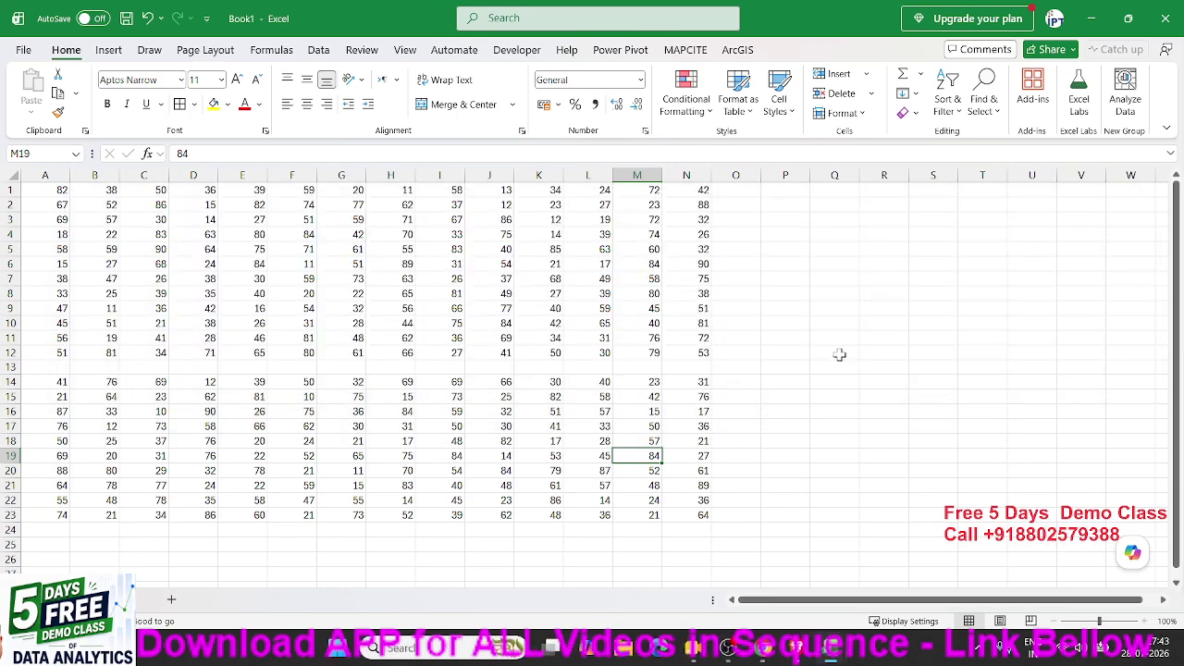
- Enter 500 in the empty cell Q12 and delete it again
click(837, 352)
text(500)
click(827, 457)
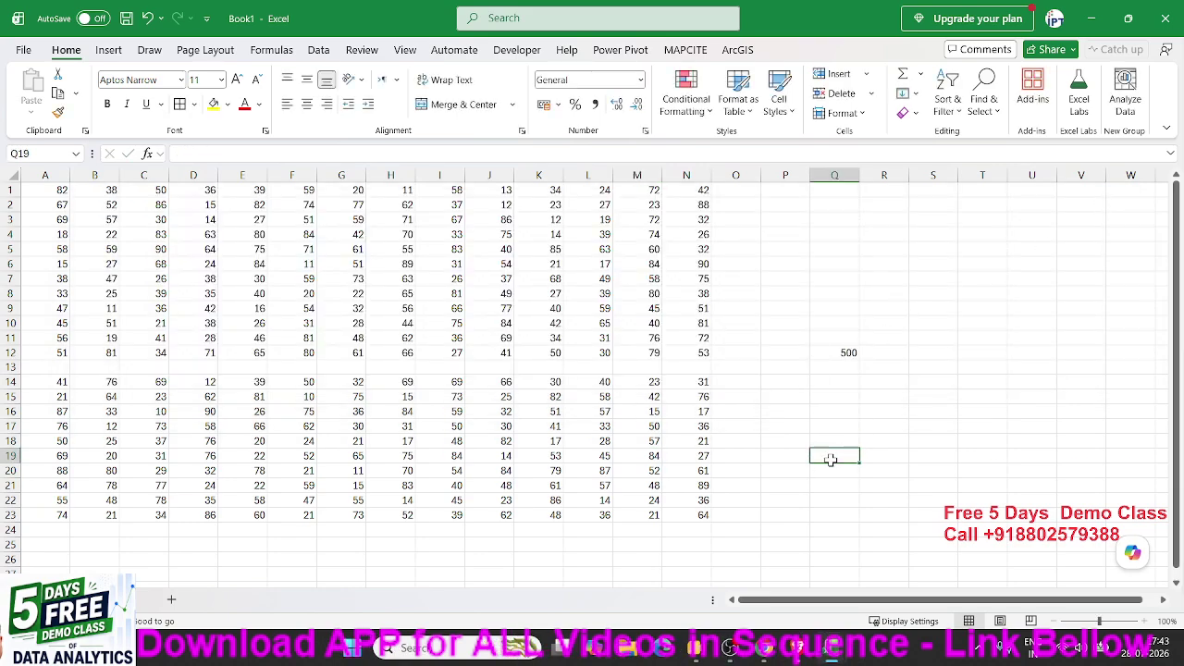
click(843, 356)
key(Delete)
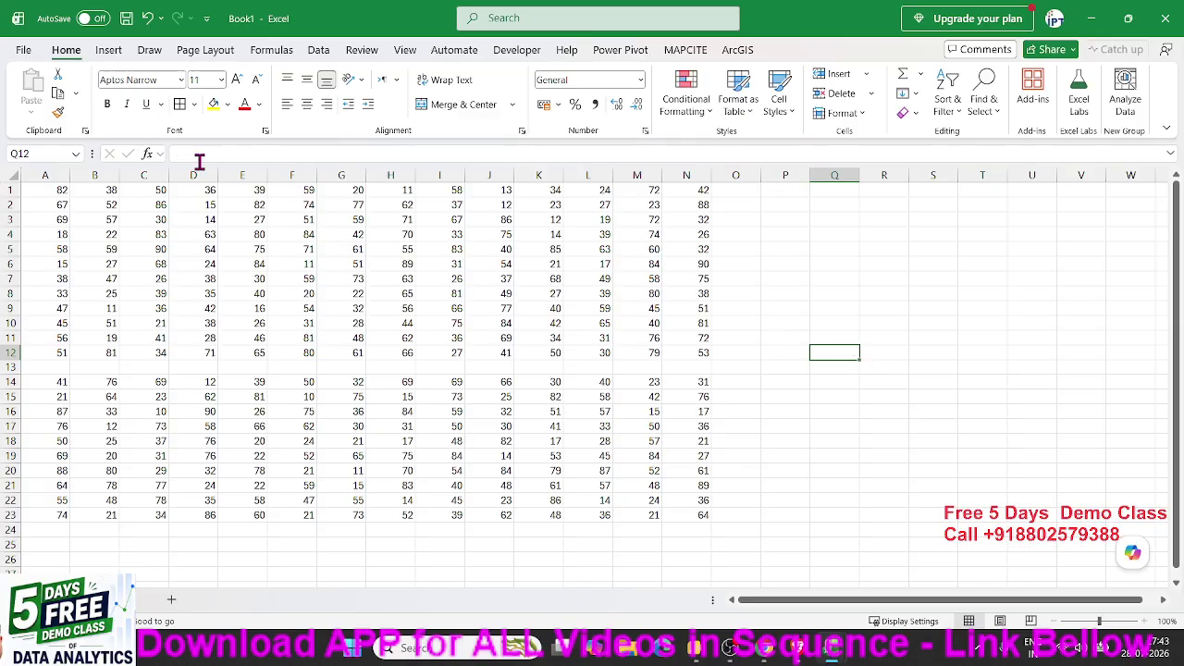
- Select everything from cell A1 through the sheet's last used cell, and clear the selection by choosing cell I12
click(57, 190)
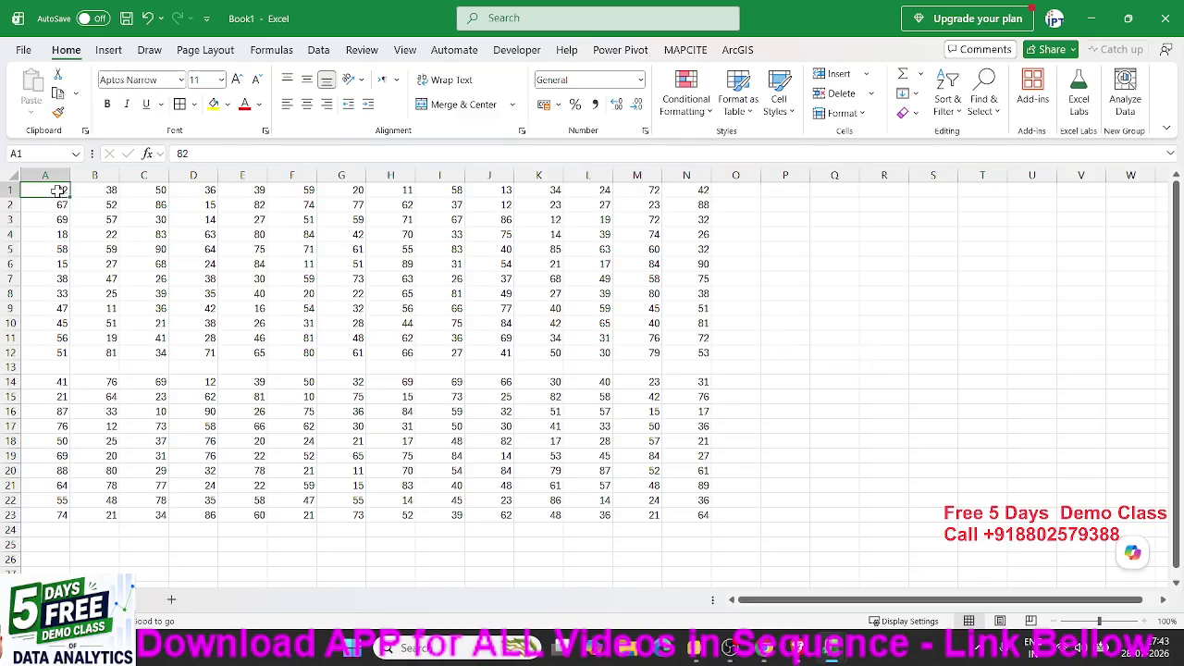
key(ctrl+shift+End)
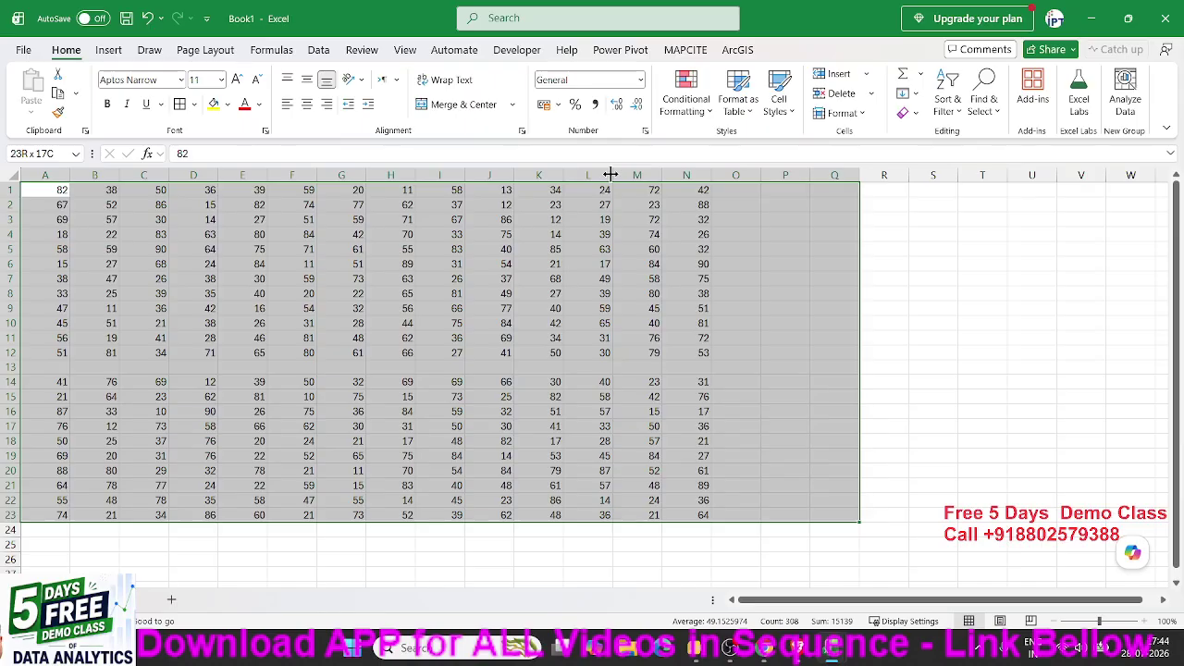
click(431, 349)
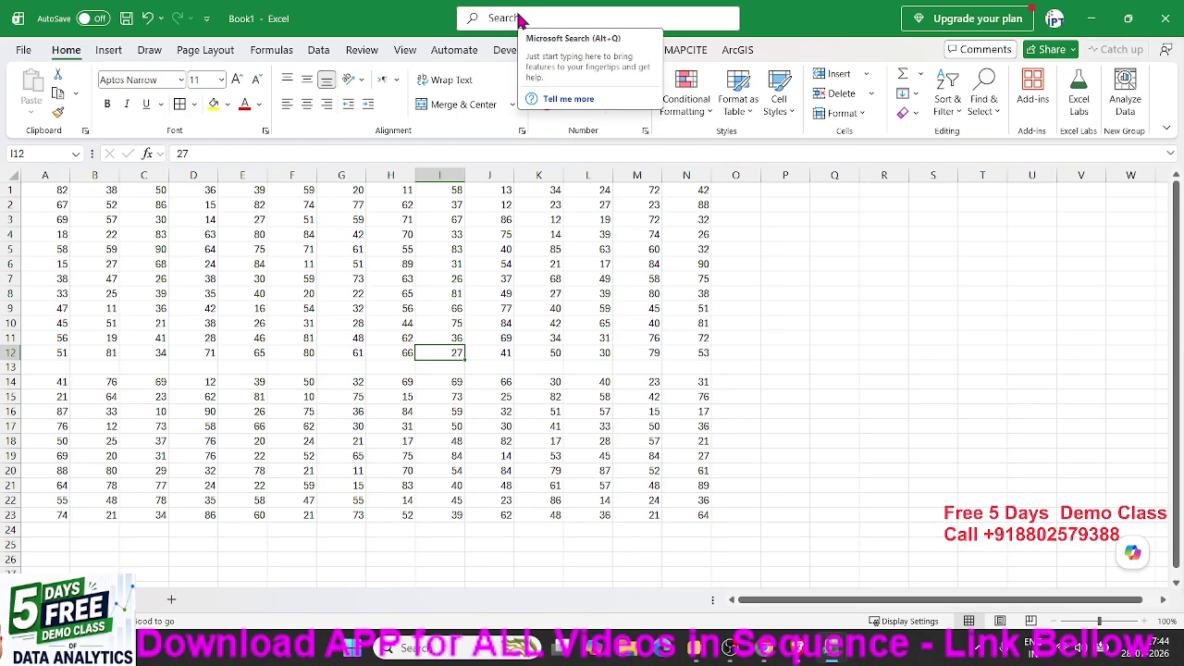
- Open Help, detach it as a floating window and enlarge it over the worksheet
key(F1)
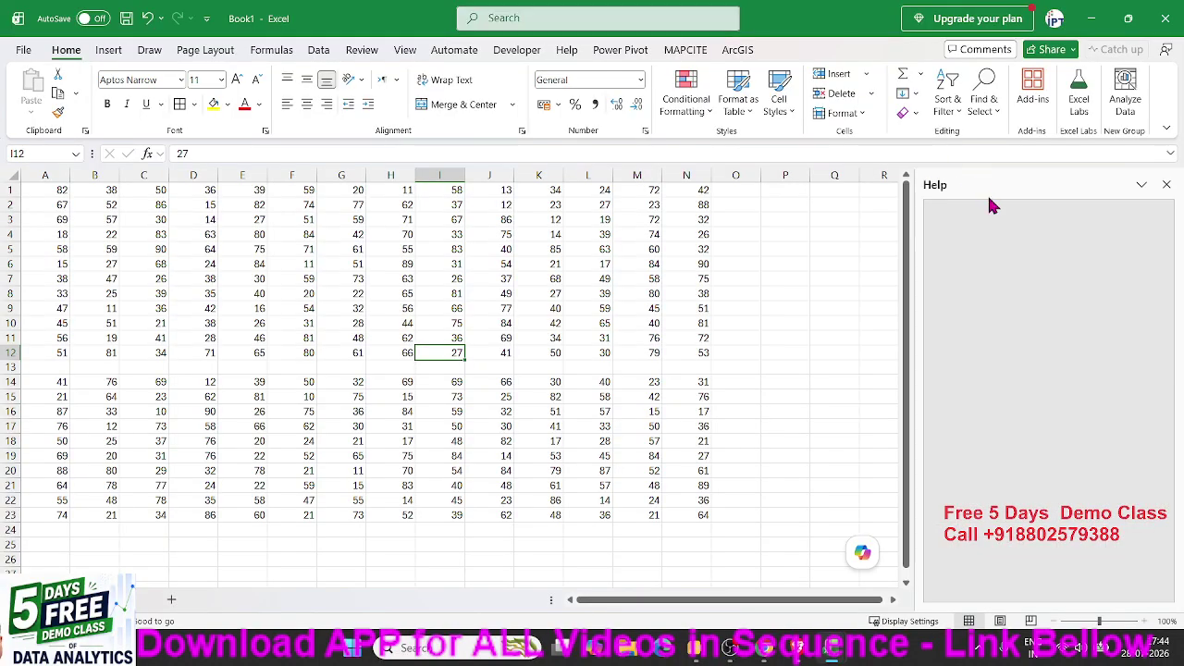
drag(980, 182, 352, 43)
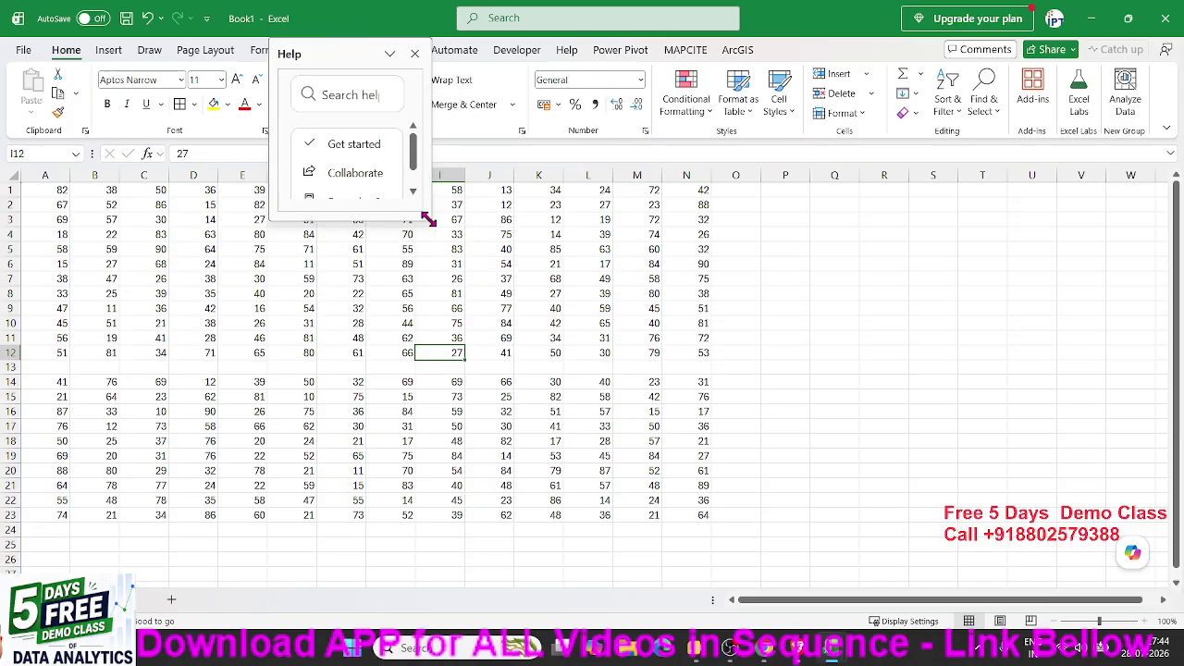
drag(428, 222, 1016, 592)
- Search Help for "shortcut" with the suggestion "keyboard shortcuts" and open the article Keyboard shortcuts in Excel
click(416, 102)
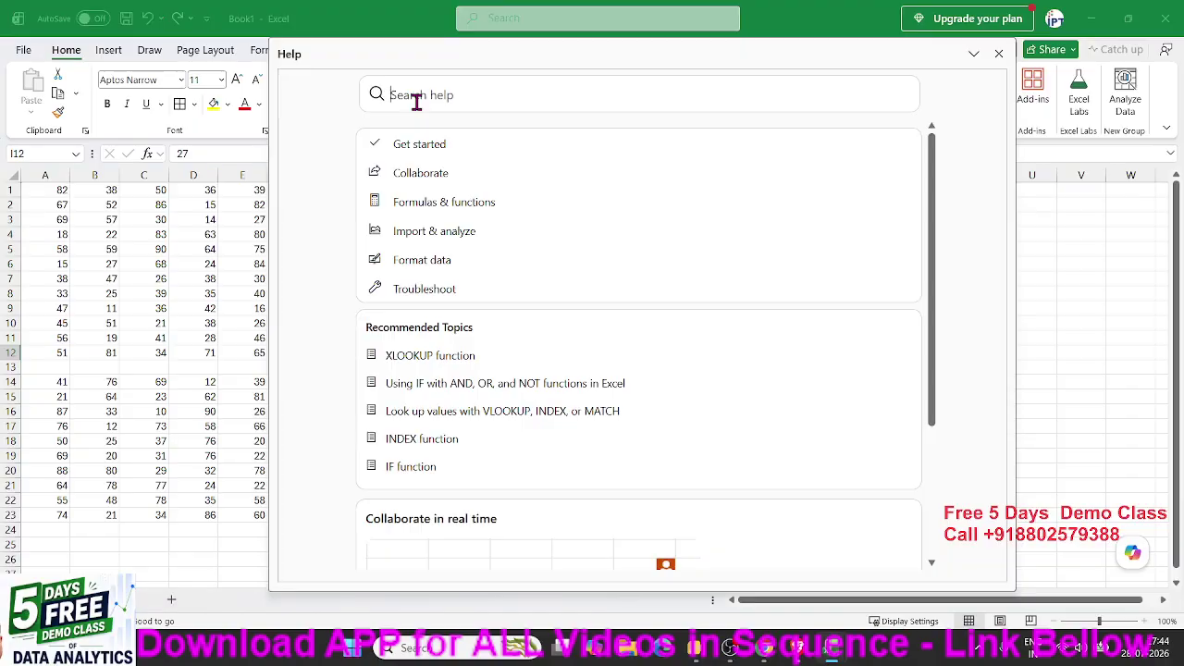
text(shortcut)
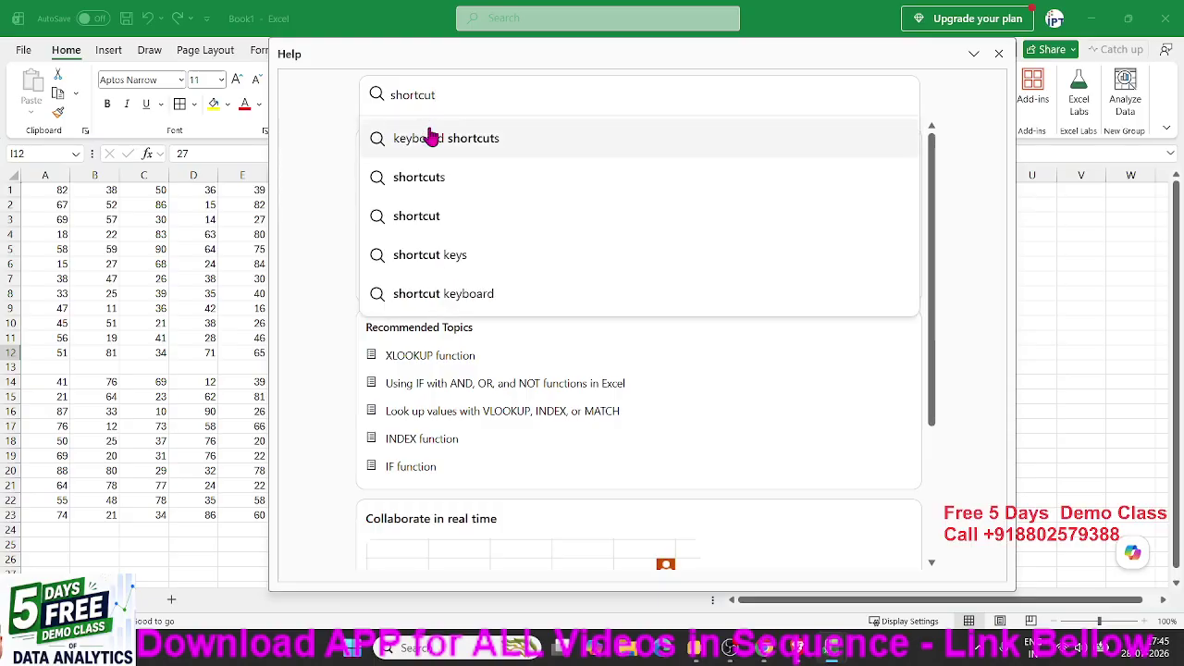
click(428, 138)
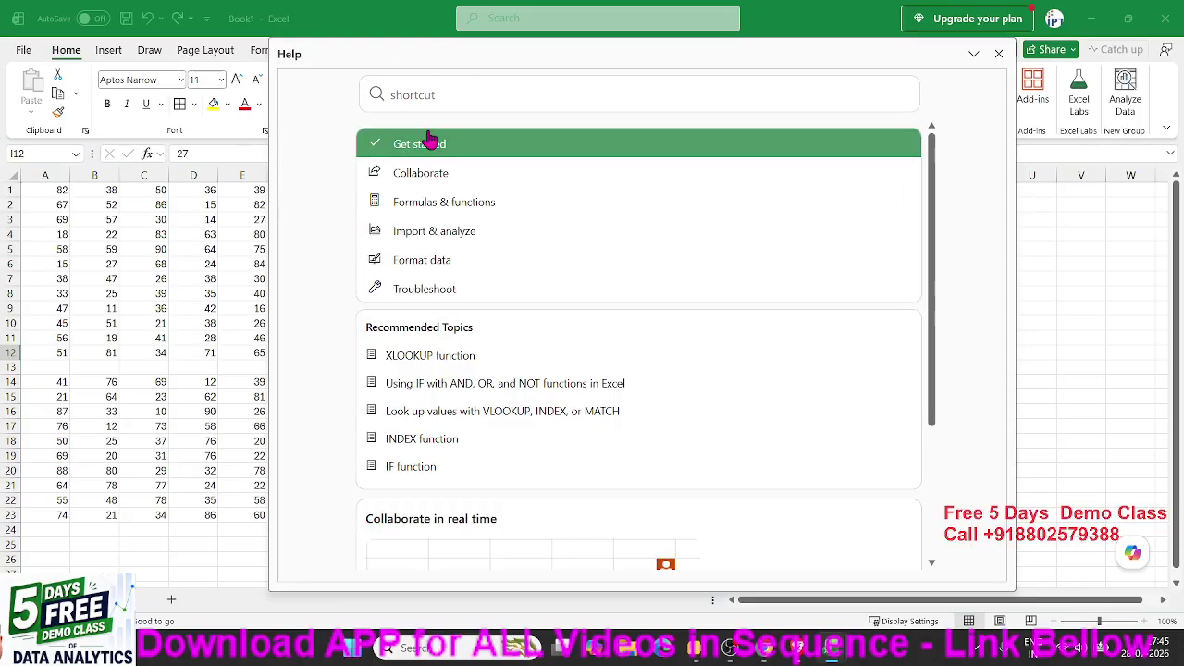
click(461, 309)
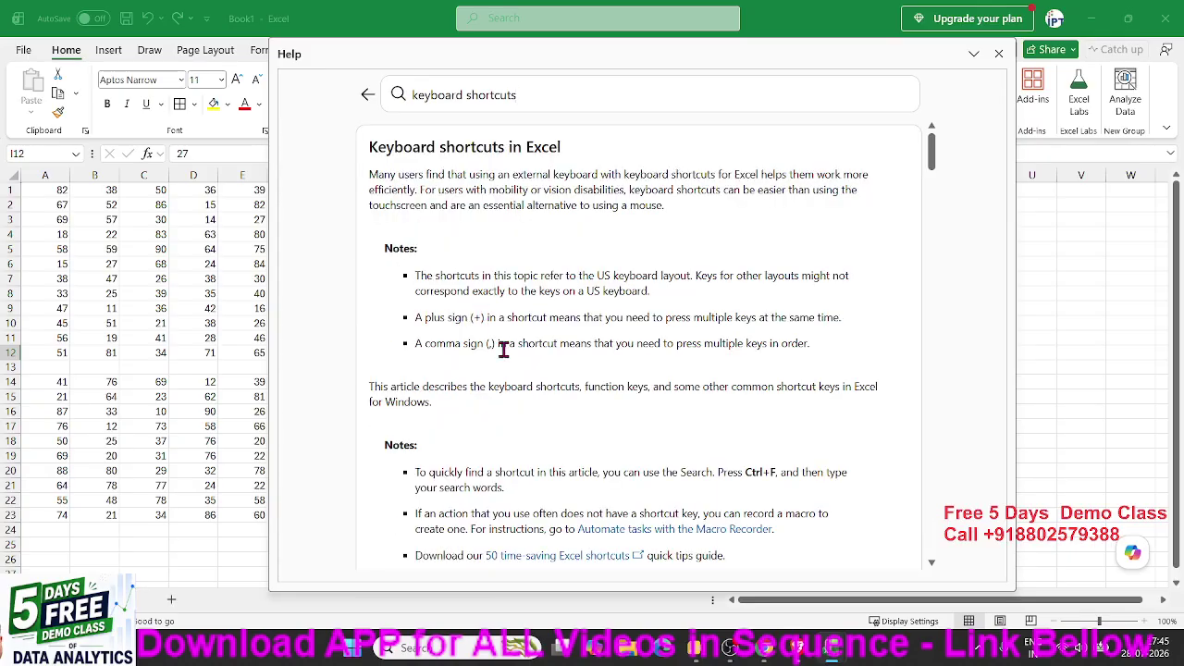
- Look through the shortcut tables in the keyboard shortcuts article, from frequently used shortcuts to the function keys
scroll(503, 350, down, 5)
scroll(504, 349, down, 6)
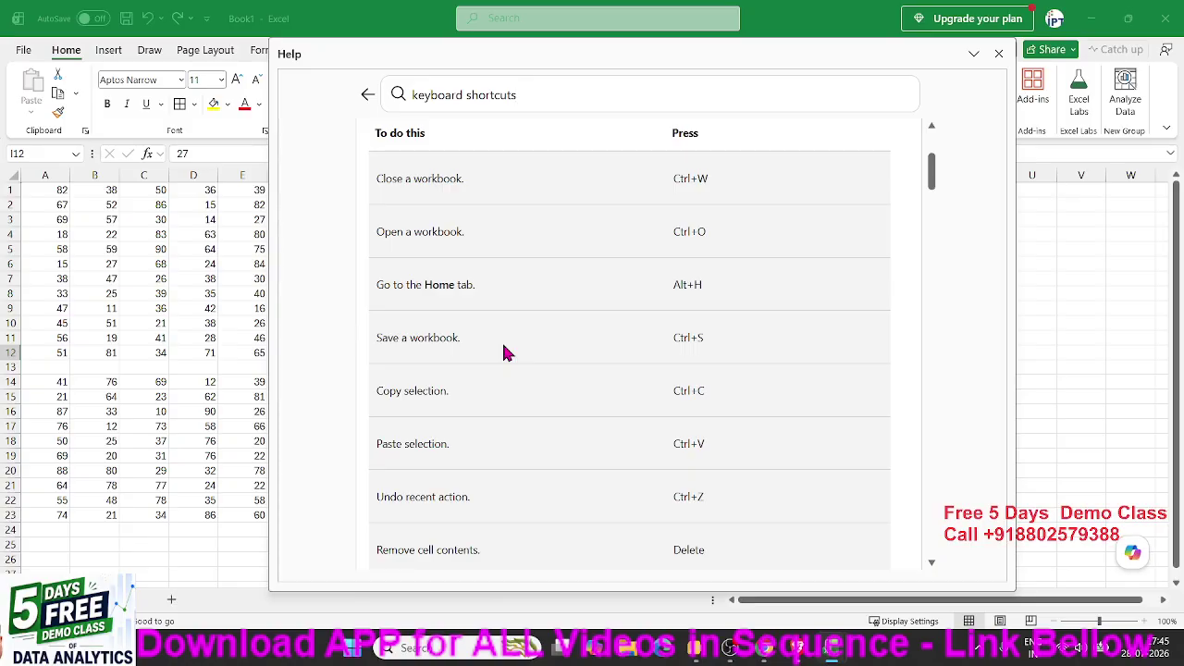
scroll(503, 352, down, 9)
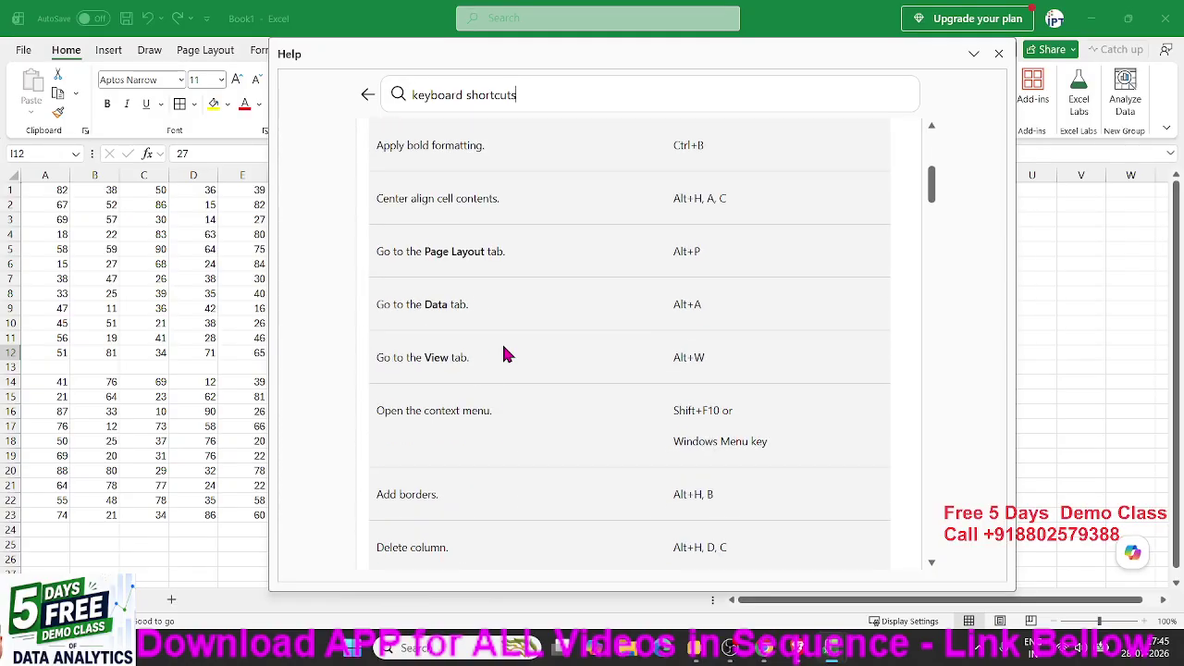
scroll(506, 353, down, 10)
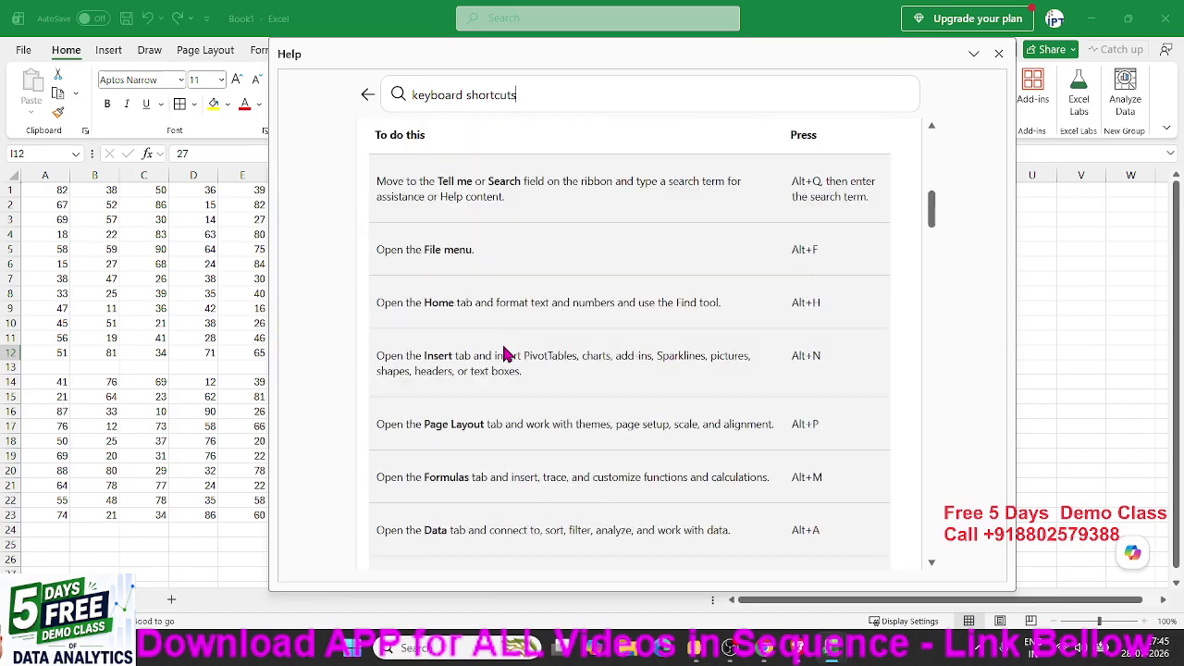
scroll(505, 352, down, 10)
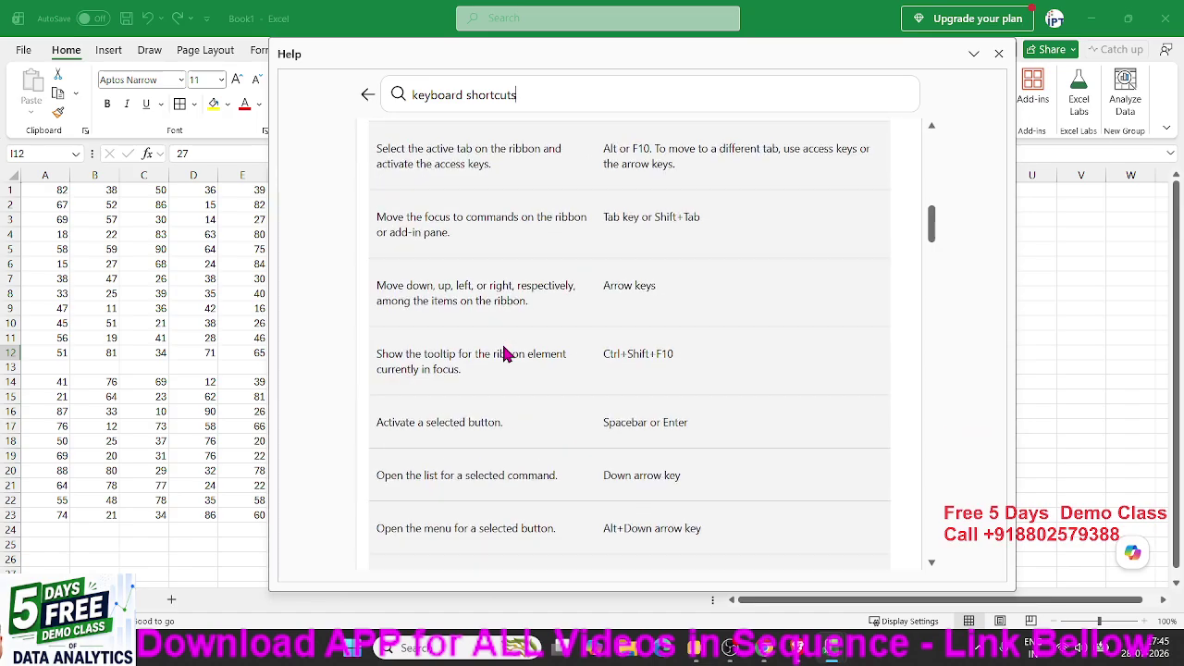
scroll(505, 353, down, 10)
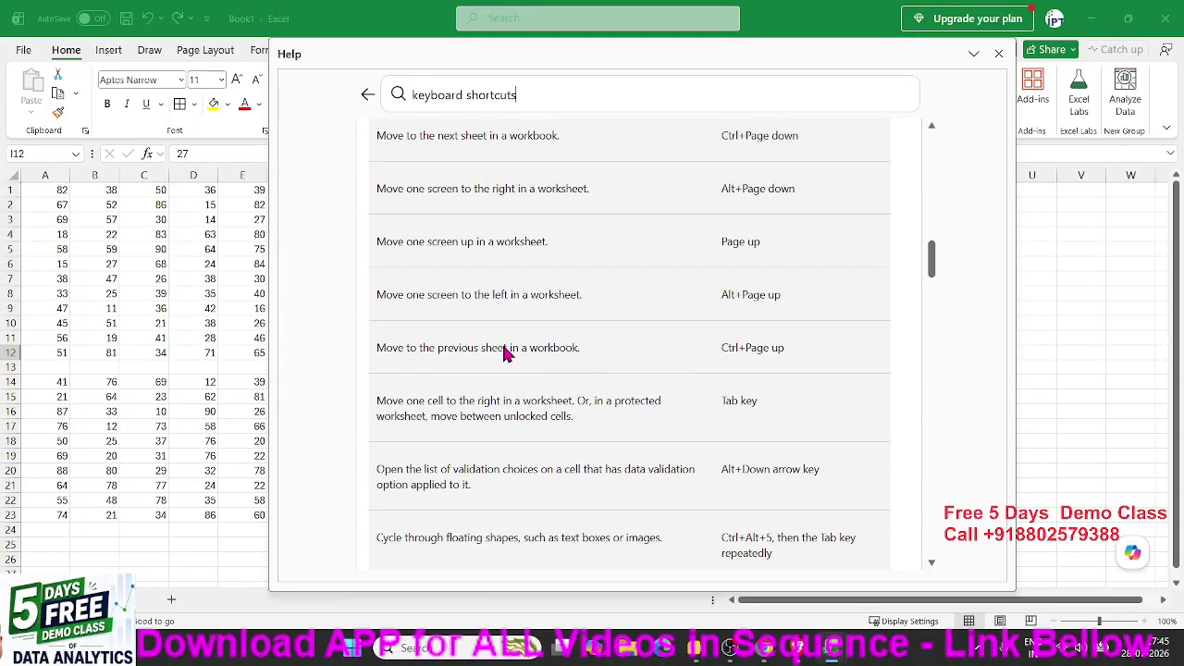
scroll(505, 352, down, 10)
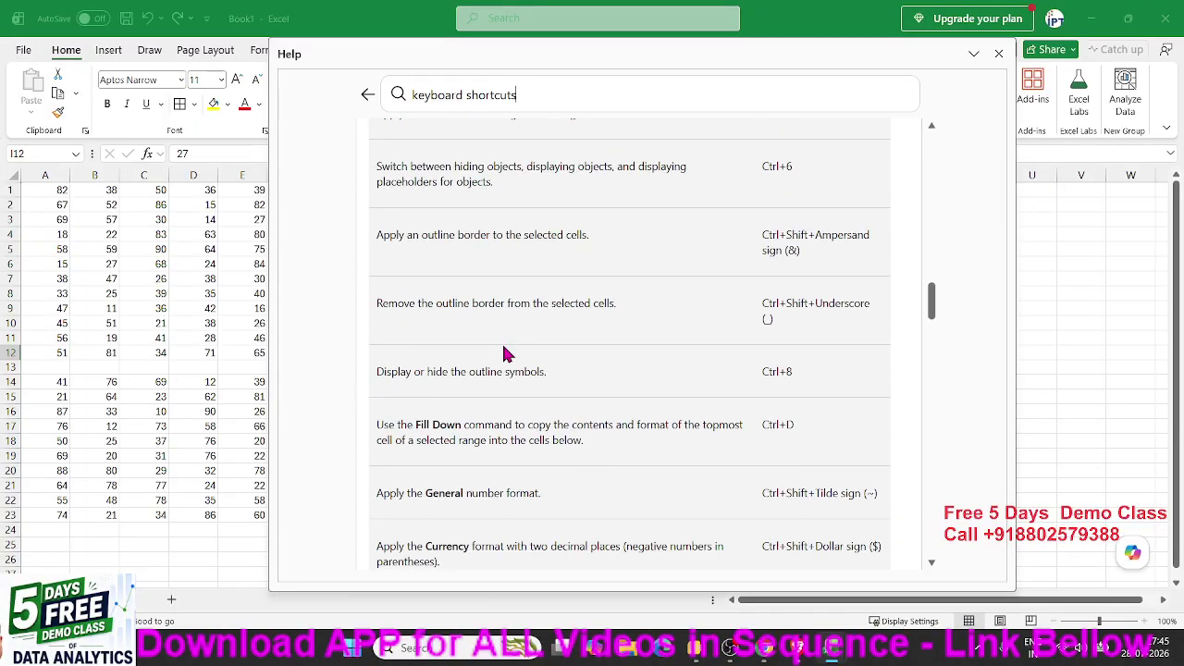
scroll(505, 352, down, 10)
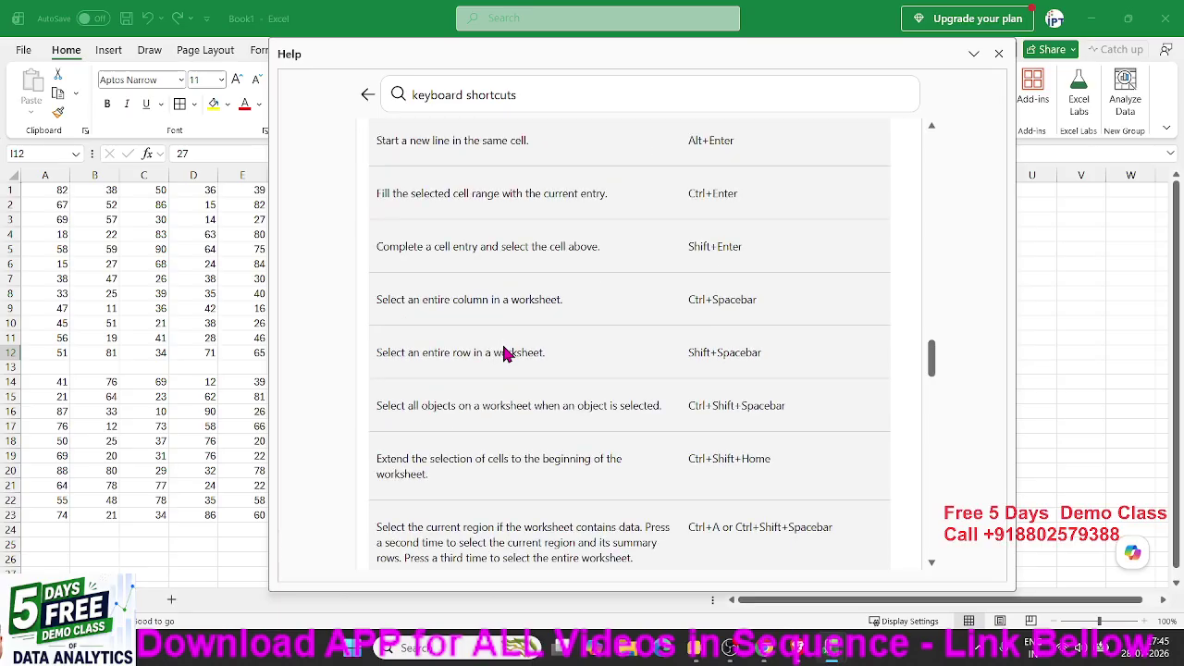
scroll(505, 353, down, 3)
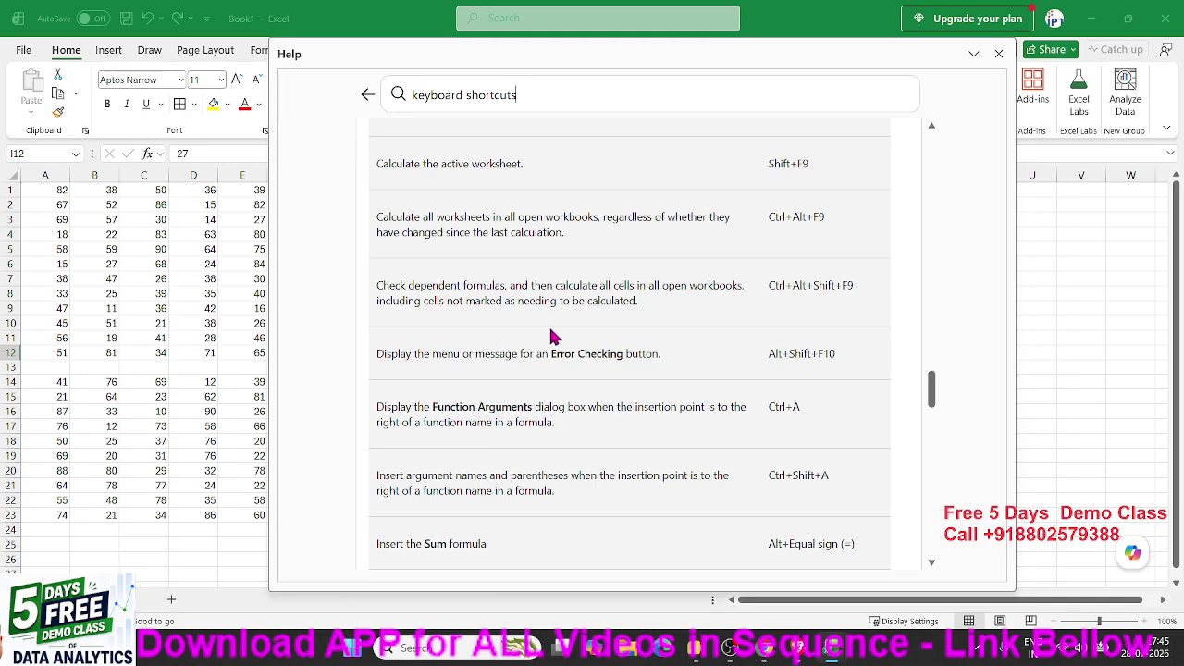
scroll(552, 336, down, 15)
scroll(550, 339, down, 10)
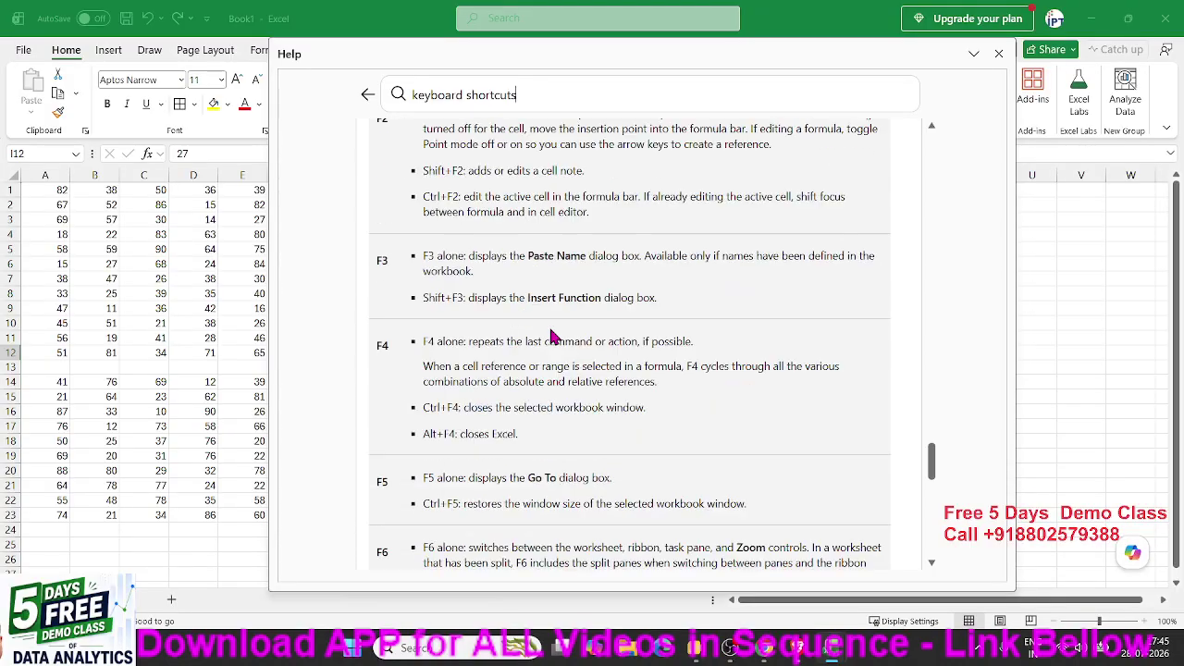
scroll(463, 231, up, 1)
- Search Help for "limits" and open the article Excel specifications and limits
click(323, 44)
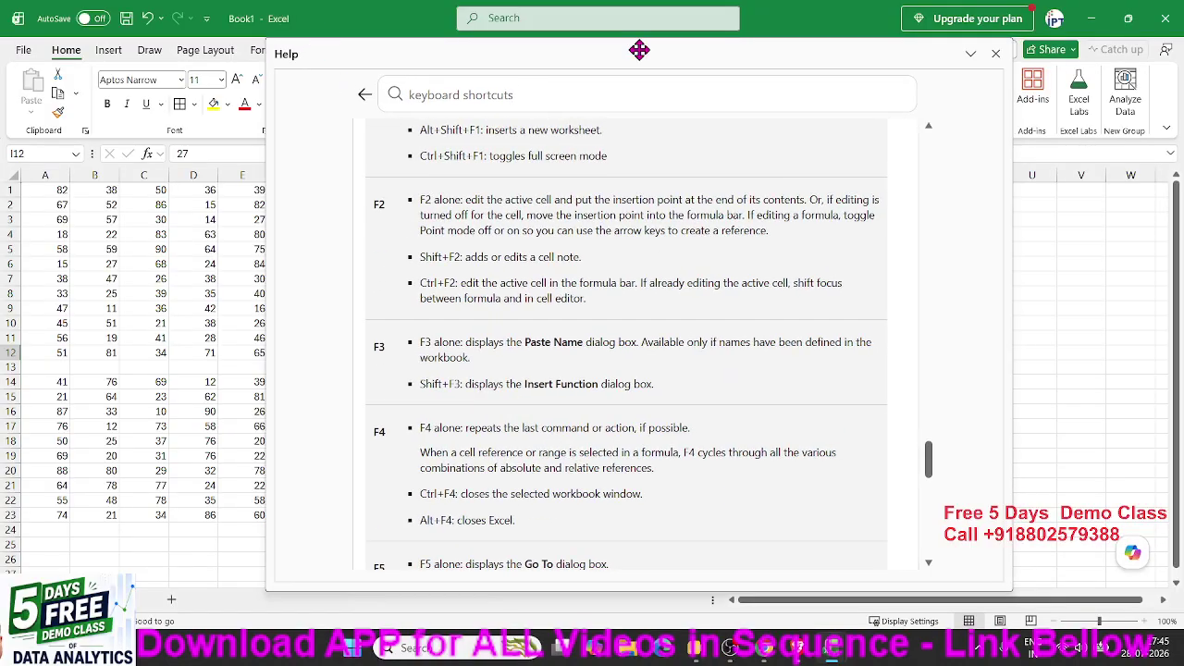
drag(895, 455, 896, 104)
drag(489, 89, 231, 83)
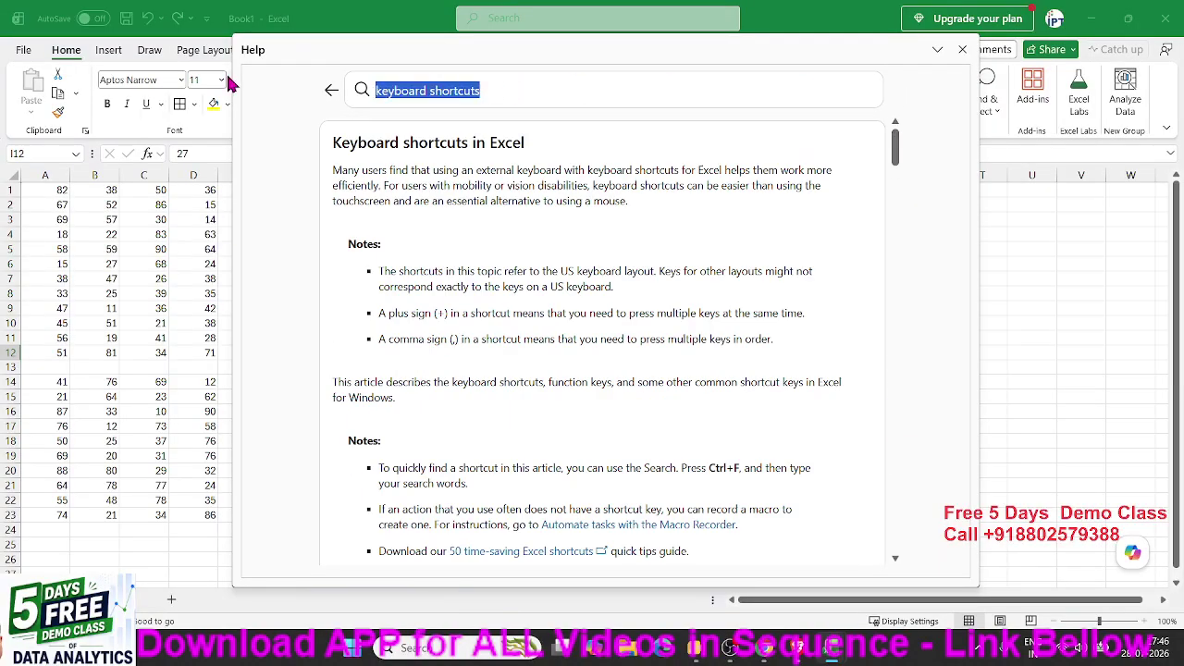
text(limits)
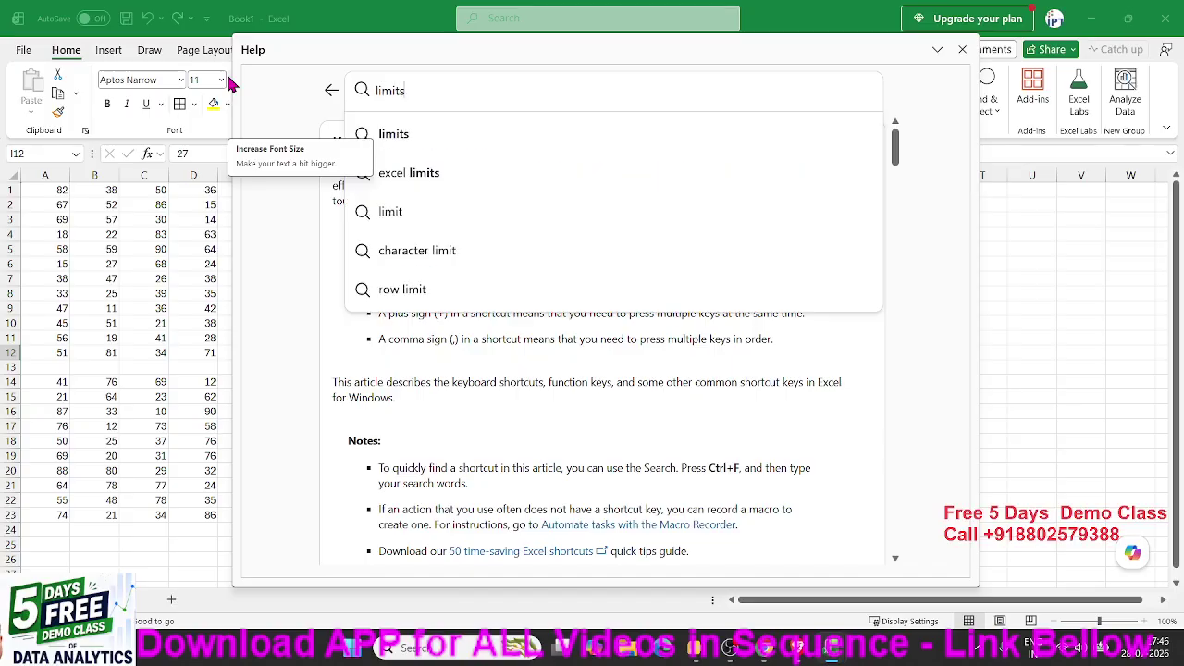
key(Return)
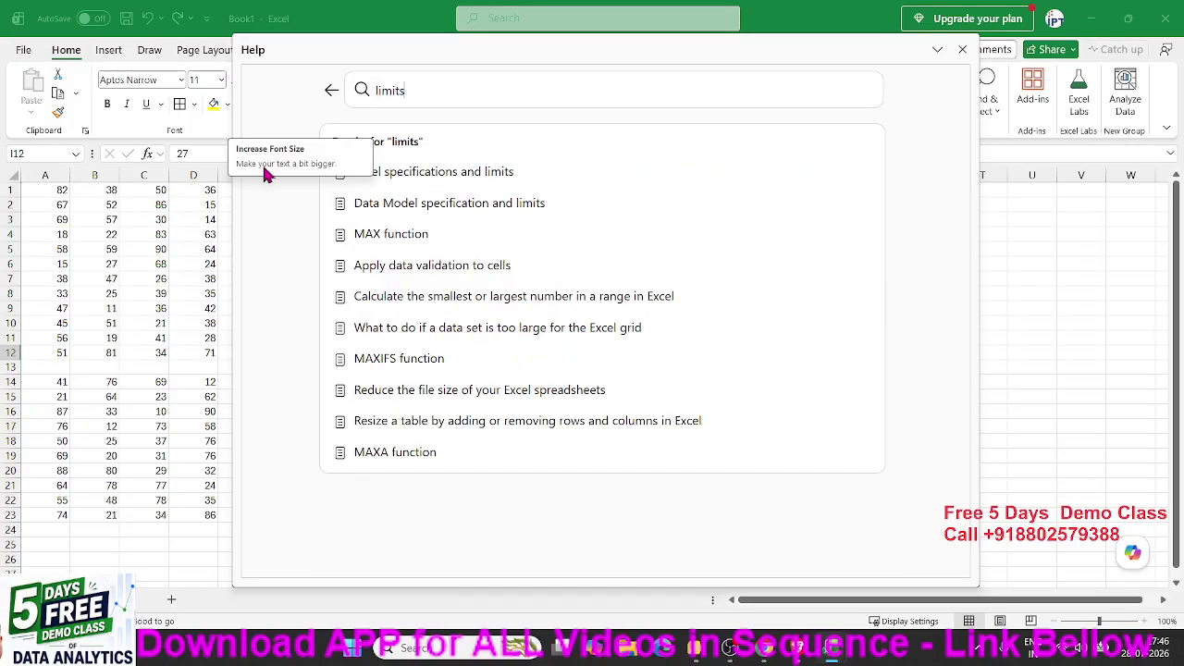
click(413, 185)
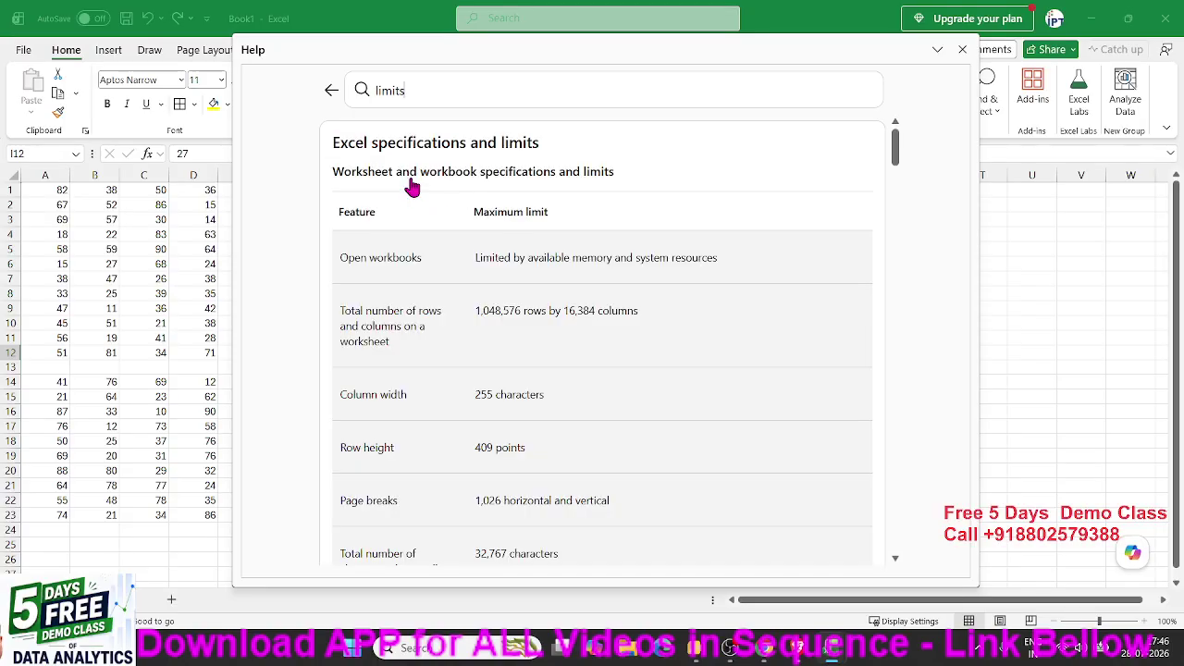
- Examine the limits for open workbooks, rows and columns, column width, row height and page breaks, highlighting entries while reading
double_click(399, 259)
click(492, 262)
double_click(492, 261)
triple_click(345, 258)
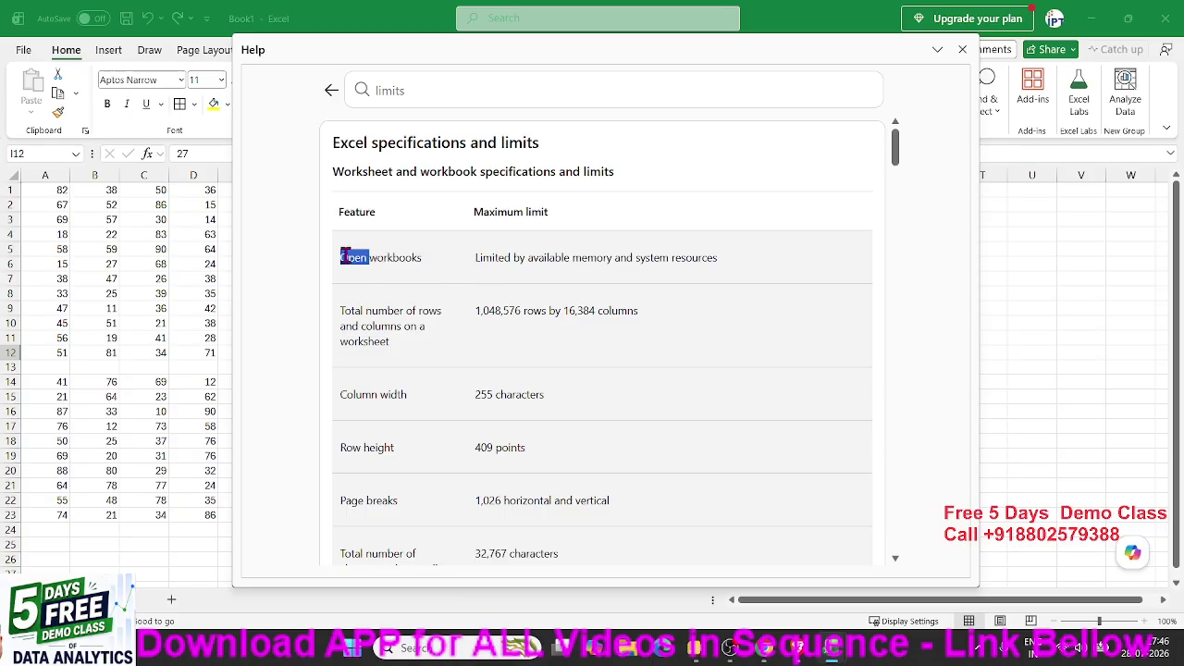
triple_click(359, 311)
double_click(490, 310)
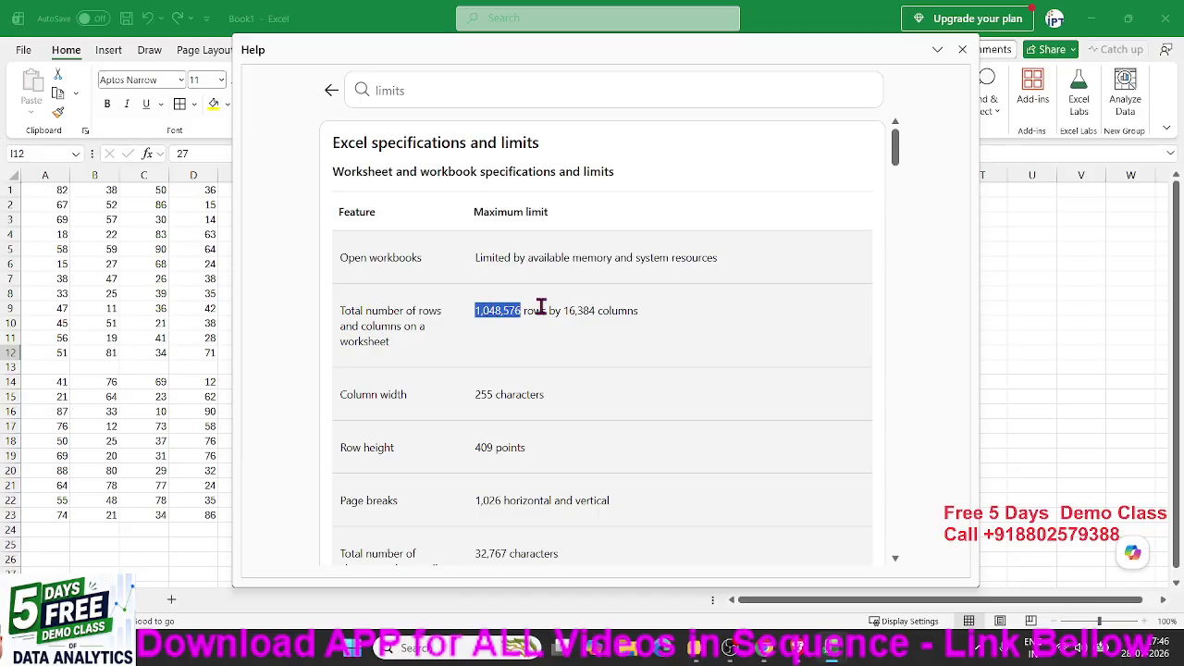
double_click(579, 311)
double_click(390, 394)
triple_click(391, 394)
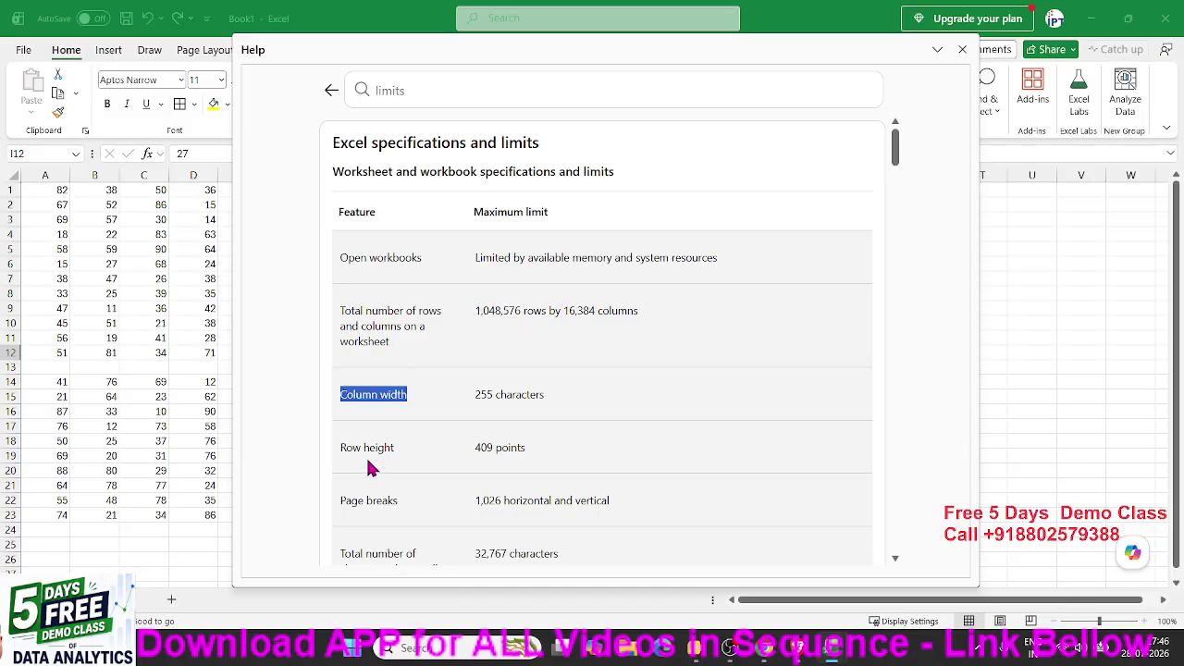
double_click(379, 447)
triple_click(379, 448)
triple_click(359, 501)
- Review the limit on characters per cell and the remaining worksheet and workbook limits in the article
scroll(360, 502, down, 2)
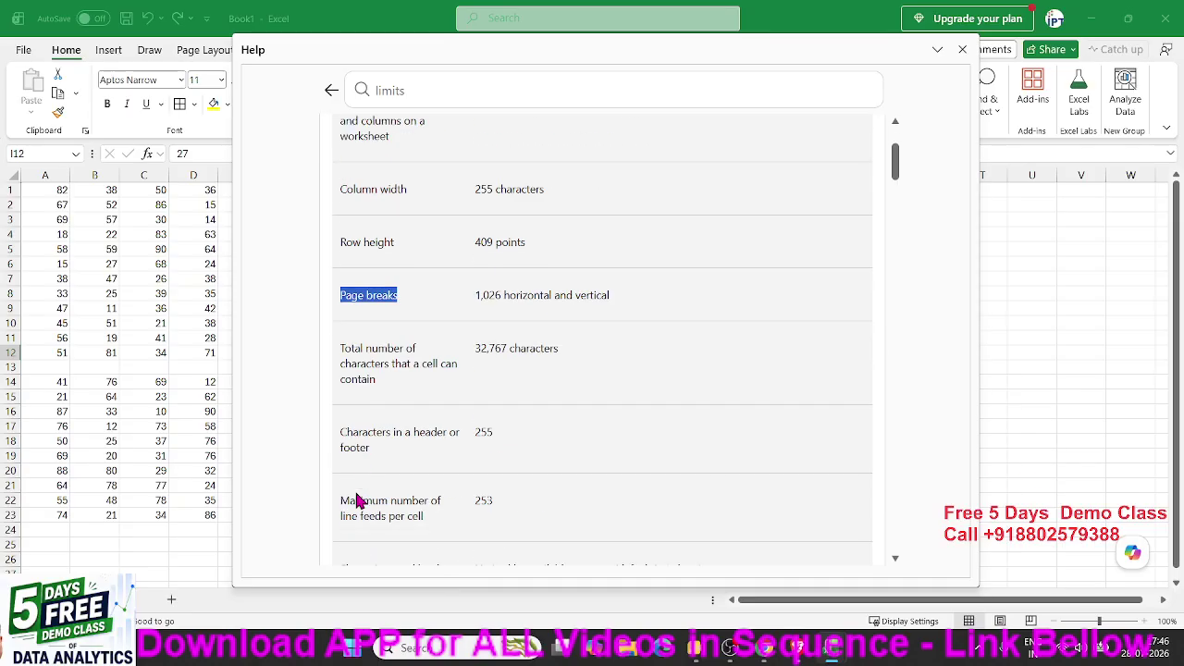
click(359, 344)
triple_click(359, 344)
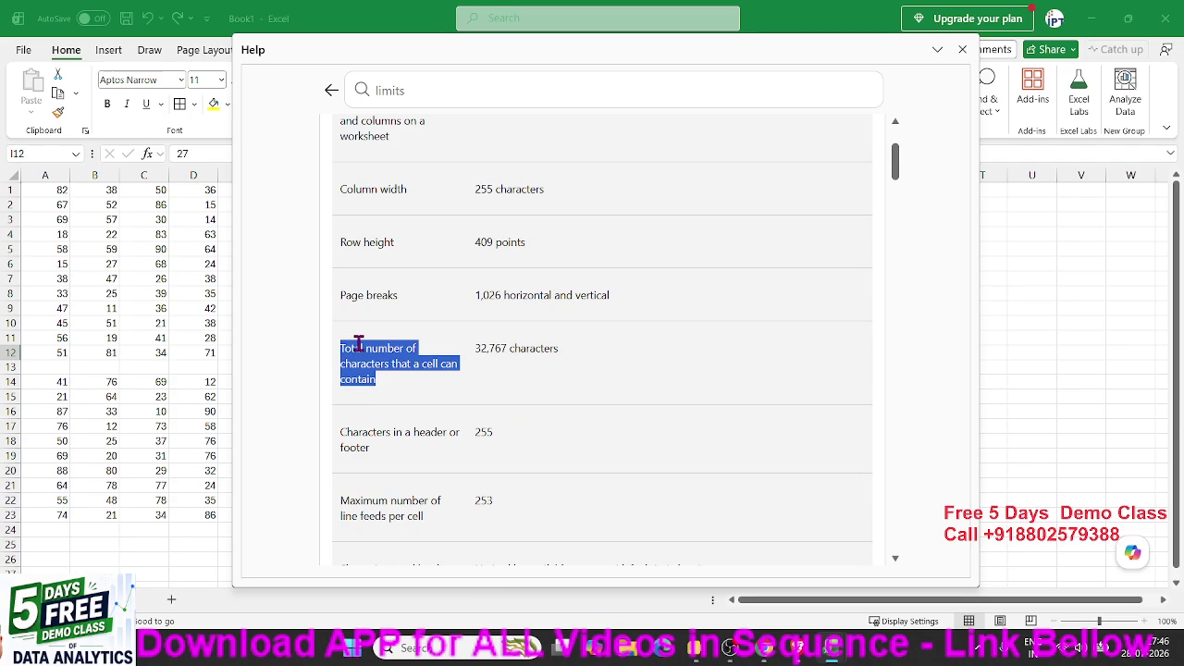
scroll(444, 463, down, 10)
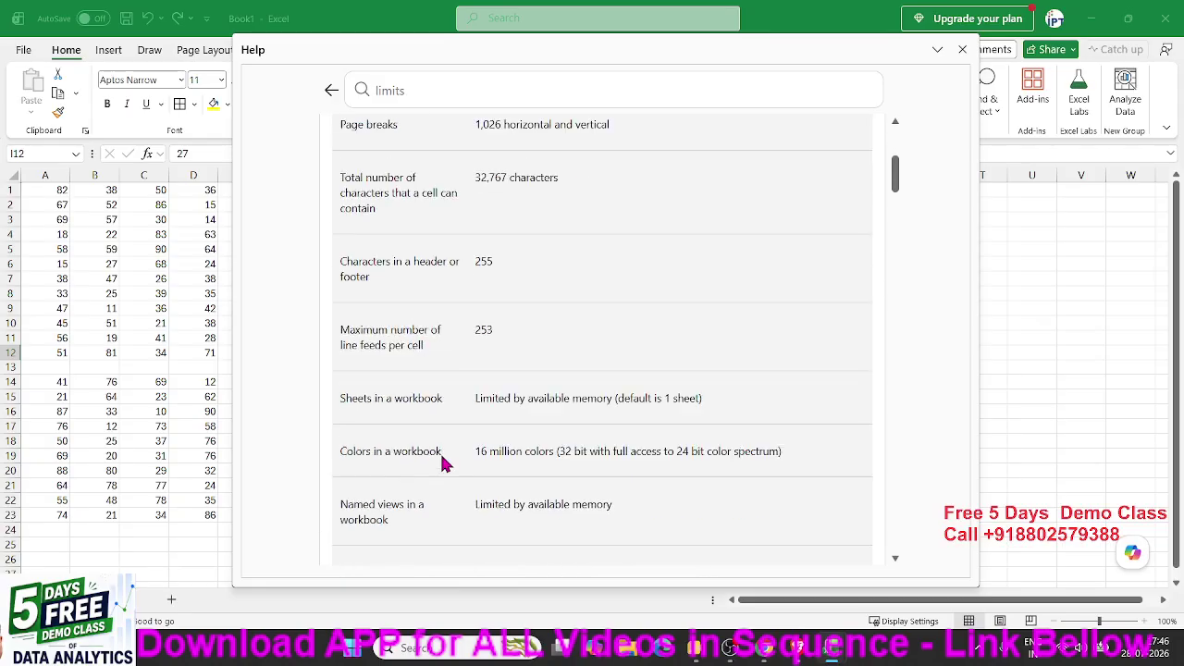
scroll(442, 463, down, 5)
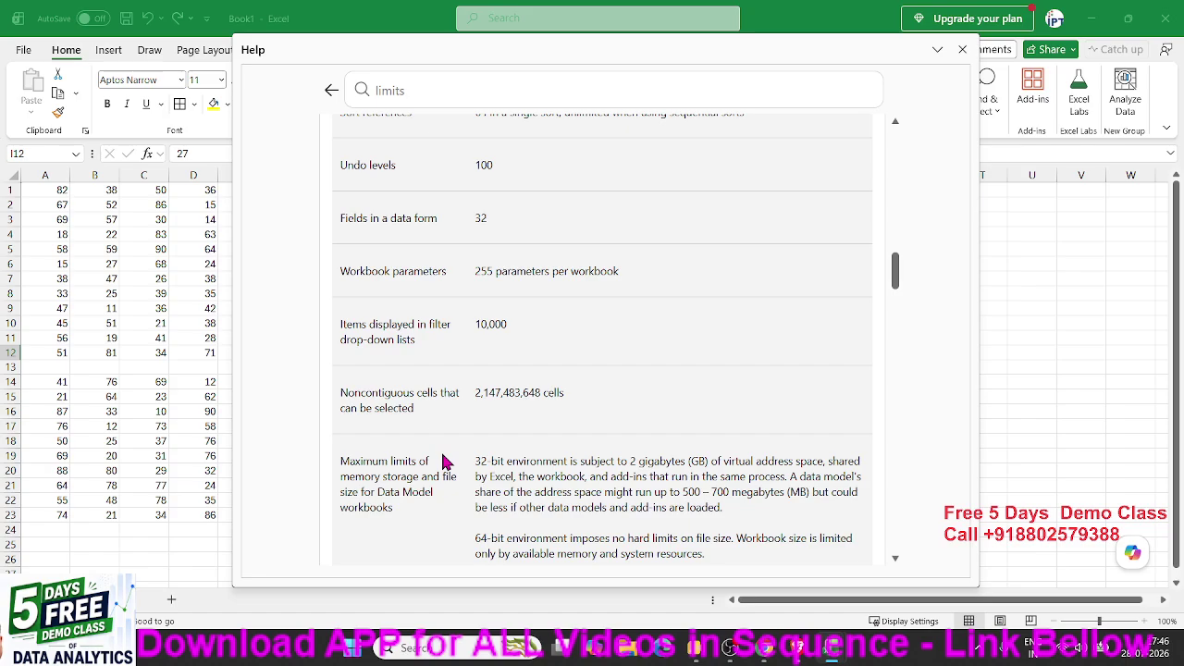
scroll(504, 298, up, 15)
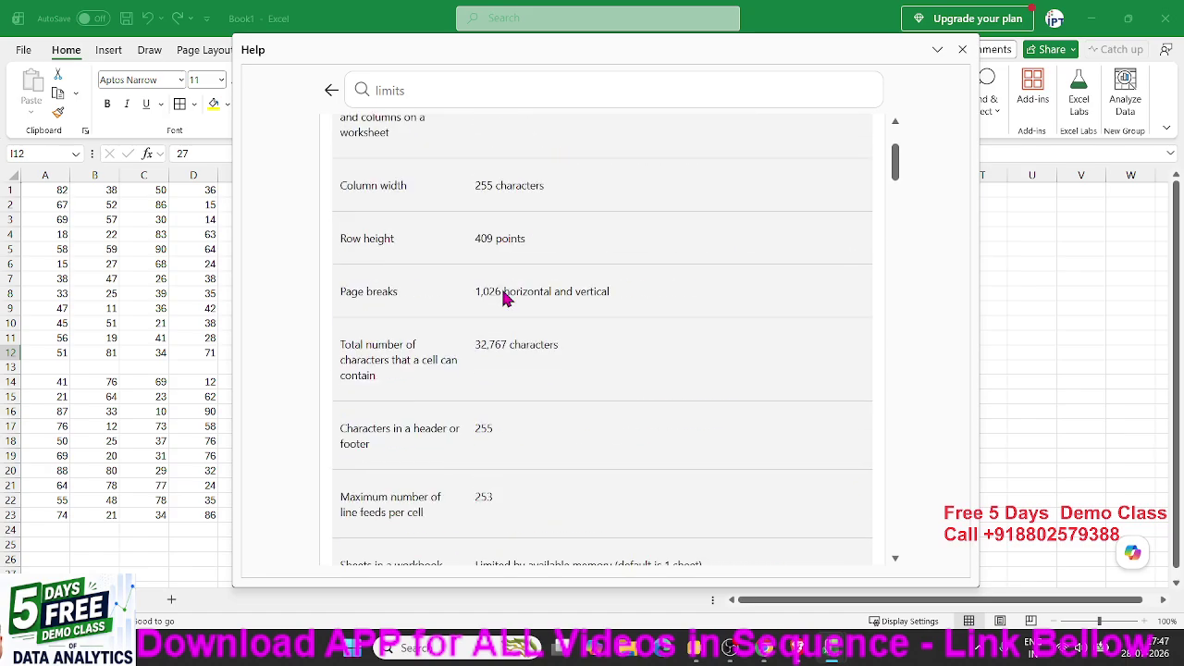
- Replace the Help search term "limits" with "vl"
drag(421, 93, 338, 93)
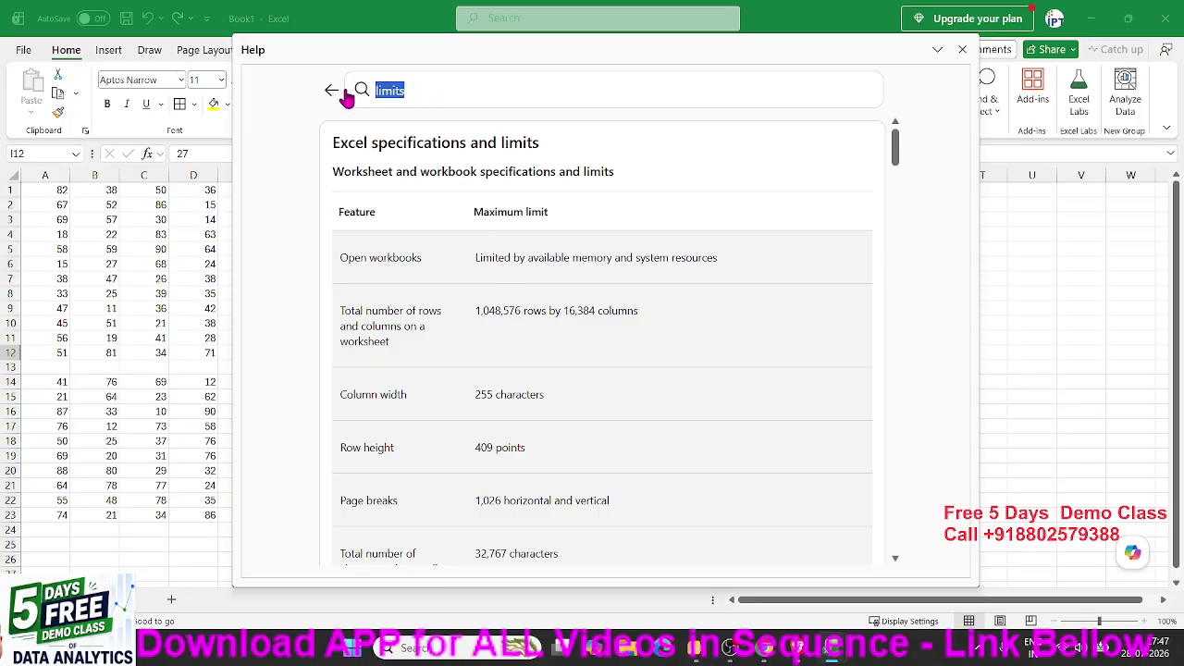
text(vl)
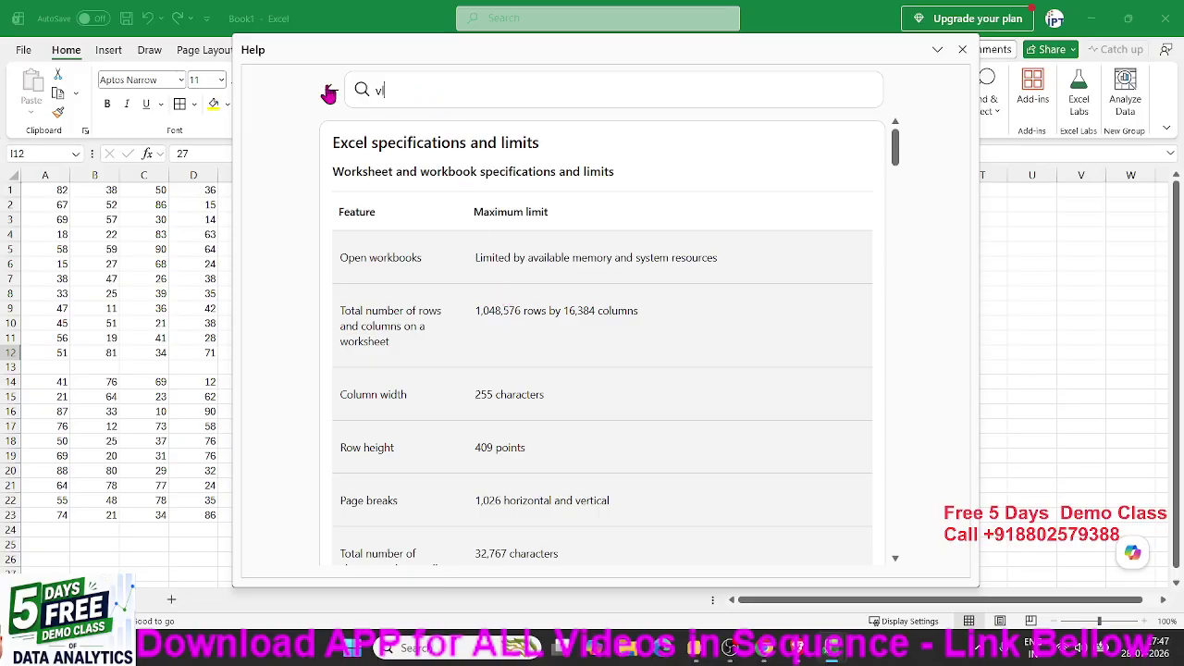
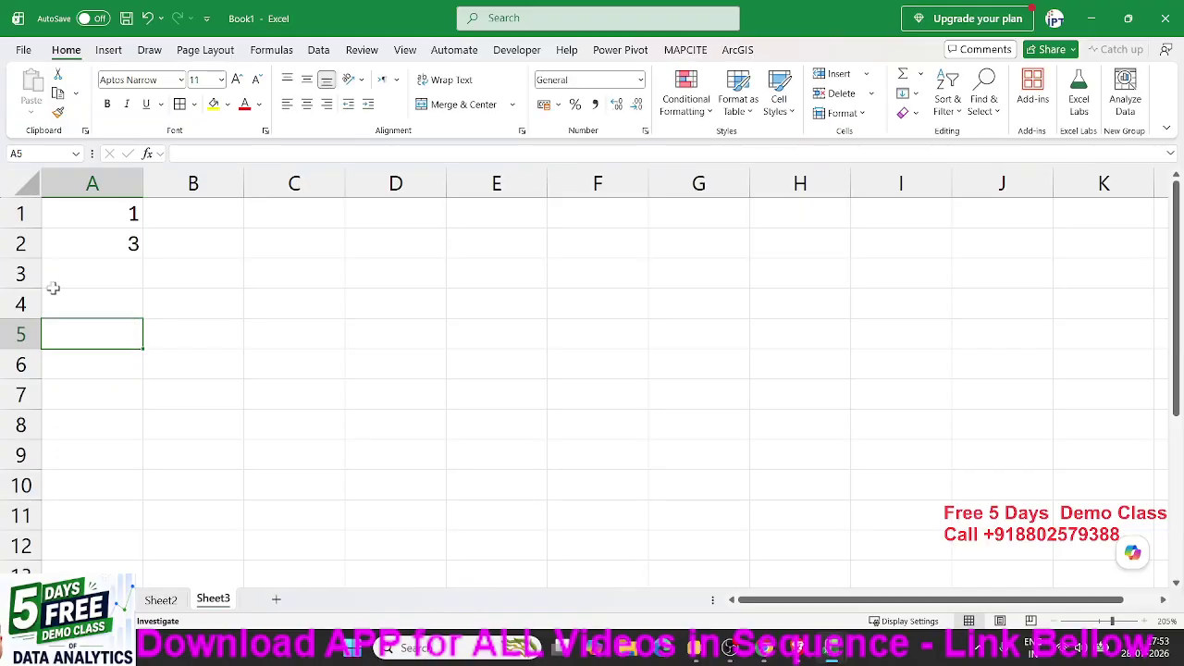
- Fill the 1, 3 number series from A1:A2 down to A11 and undo the fill
drag(79, 204, 90, 230)
drag(143, 259, 153, 519)
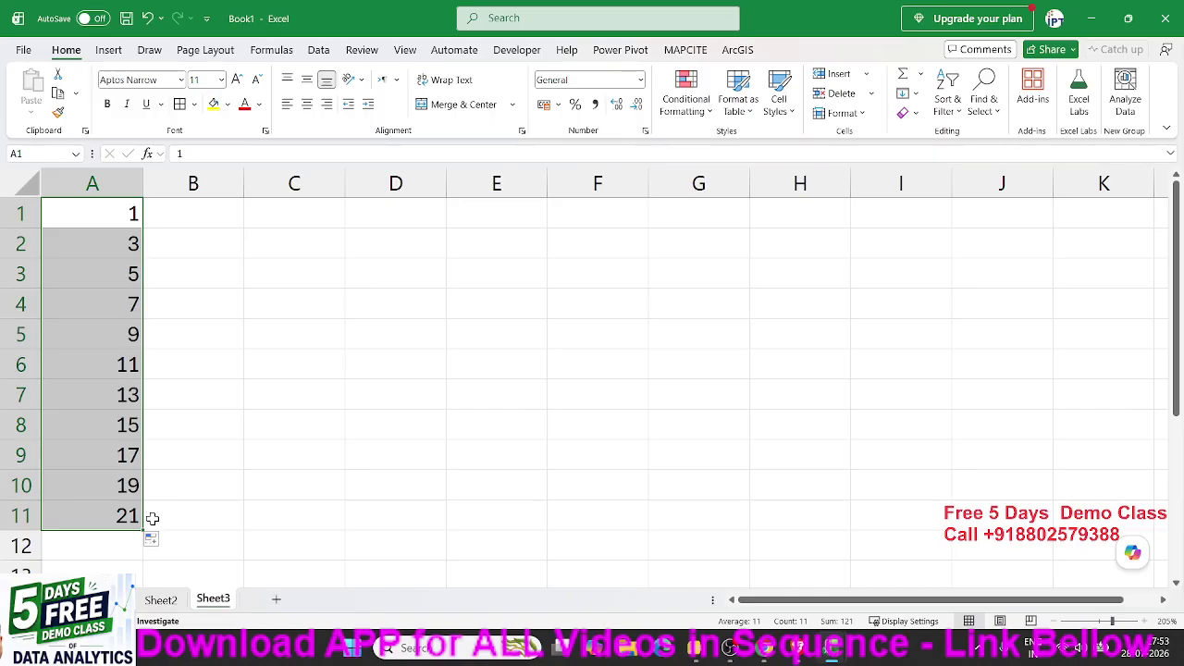
key(ctrl+z)
drag(101, 214, 102, 245)
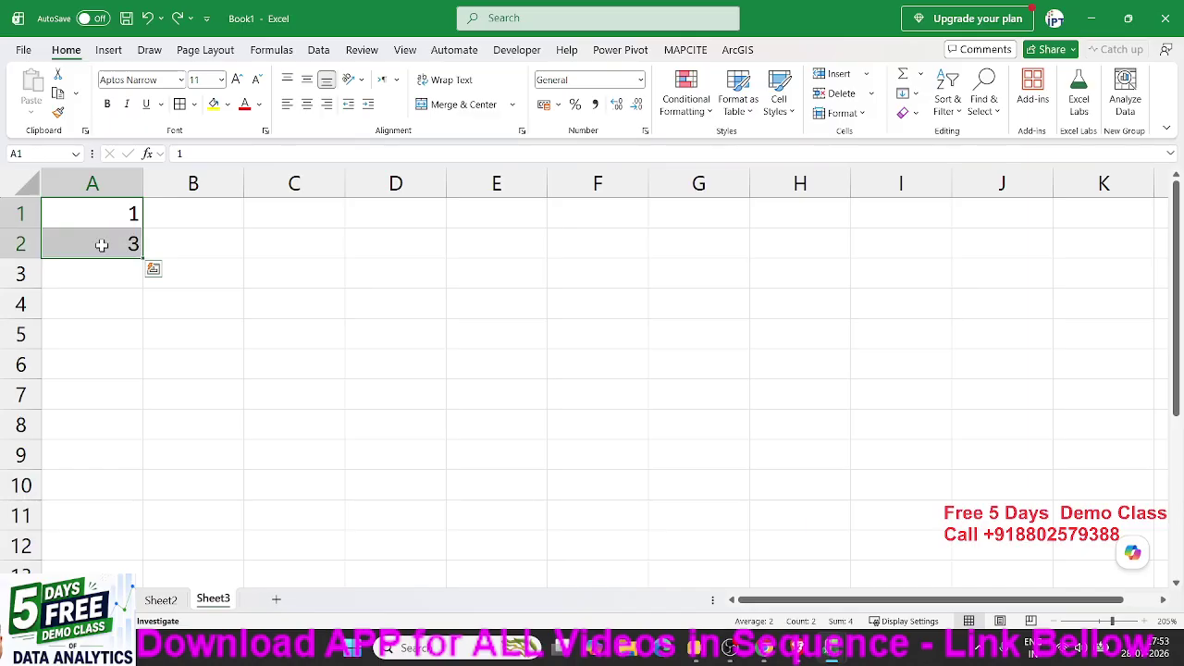
click(102, 245)
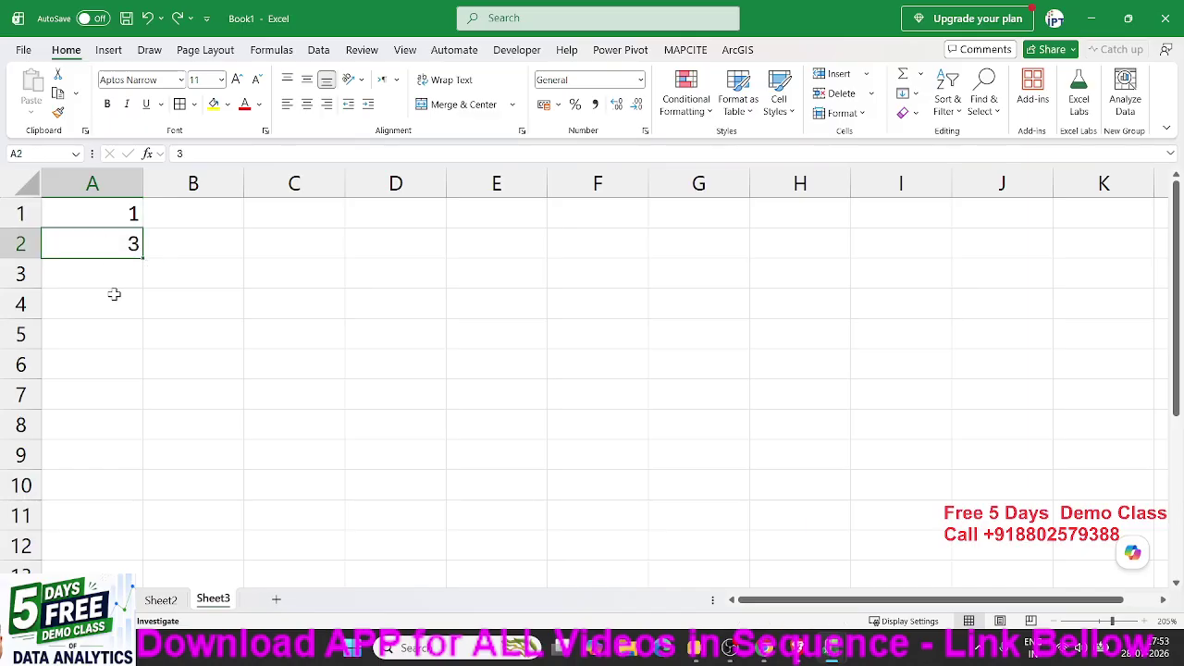
drag(111, 278, 95, 529)
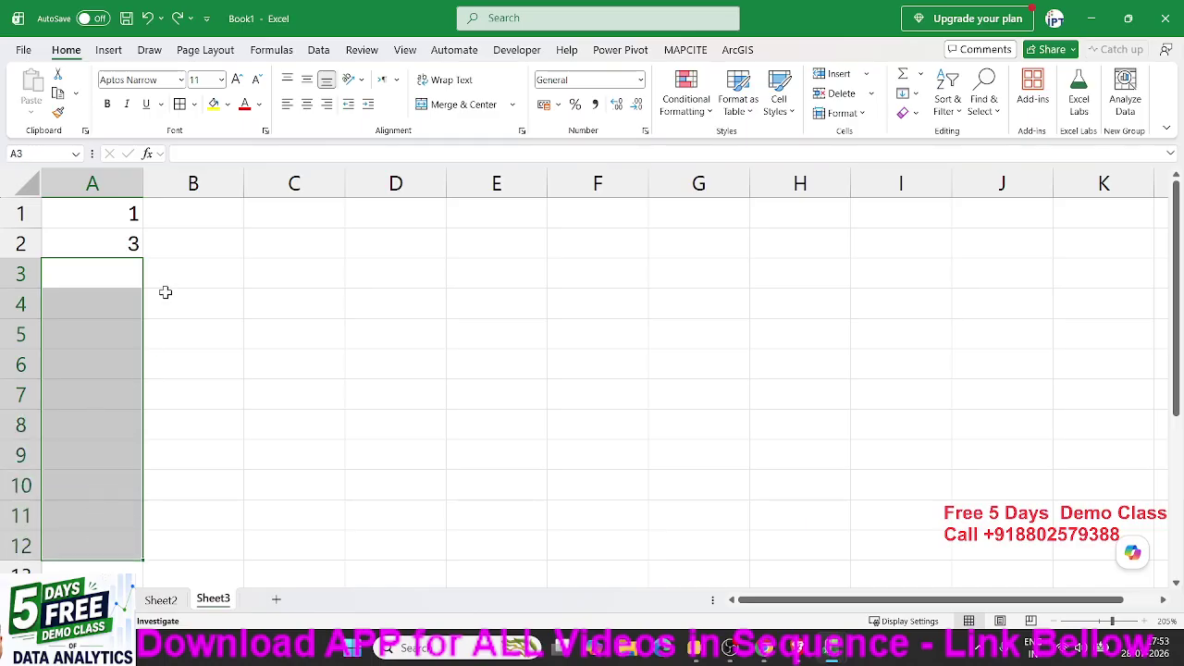
- Set A2 to 2 and fill the number series from A1:A2 down column A
click(133, 245)
text(2)
key(Return)
drag(140, 214, 148, 532)
scroll(226, 399, up, 5)
click(101, 359)
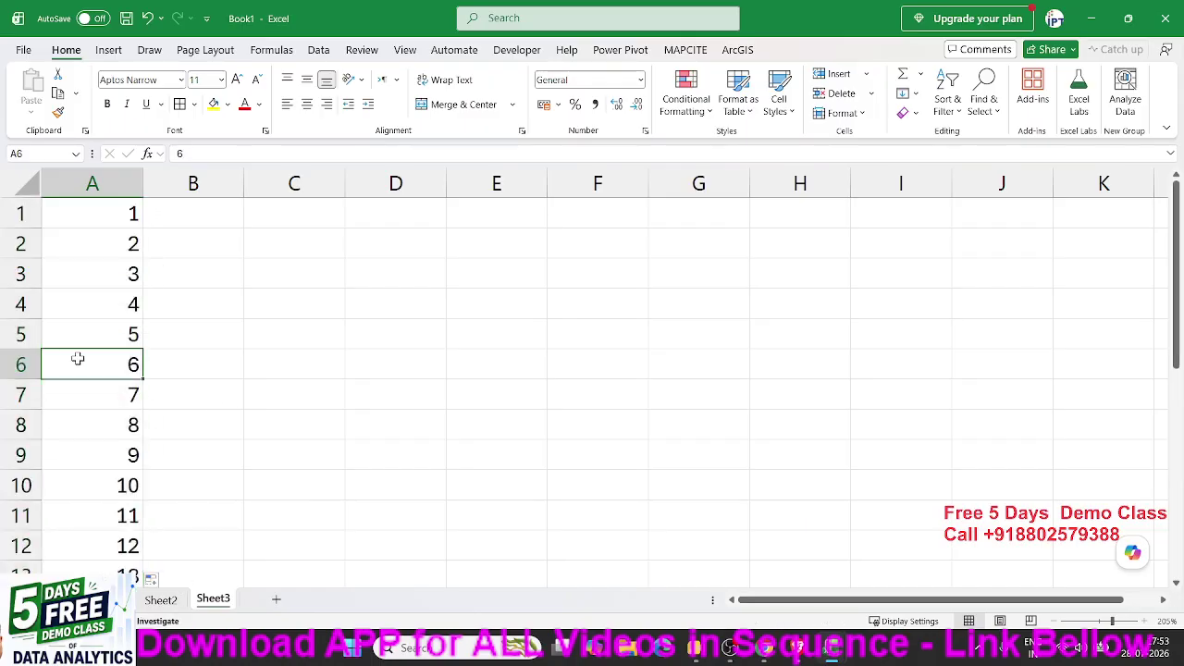
- Delete rows 5 to 10 and check the serial numbers around the gap in column A
drag(21, 333, 18, 488)
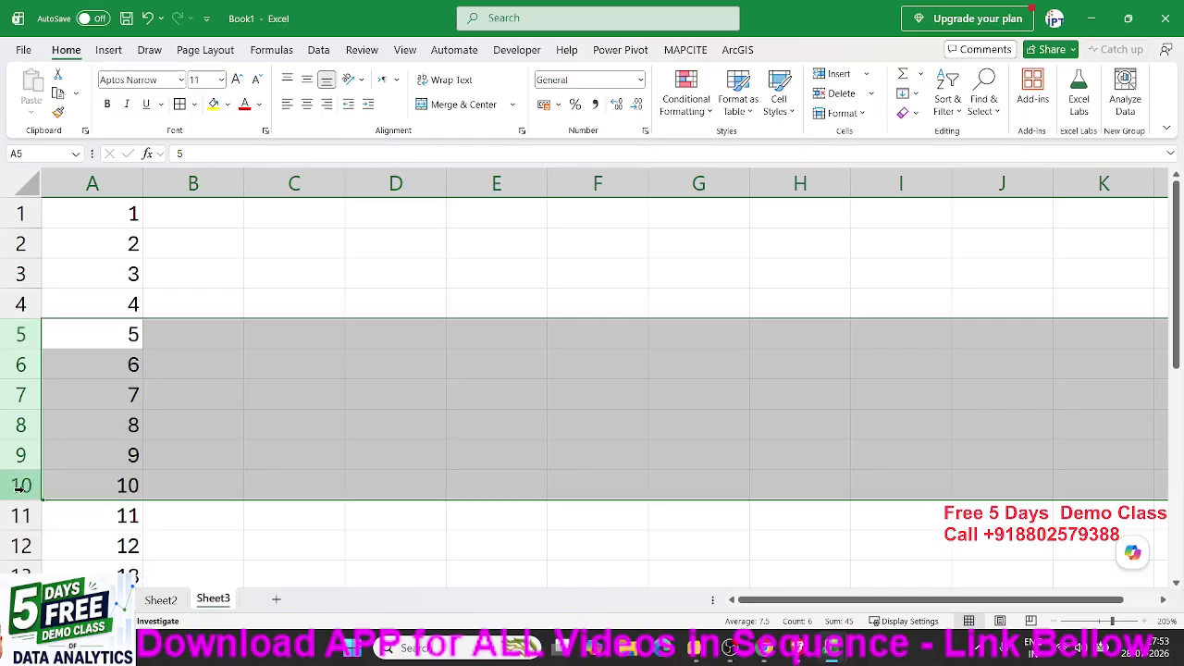
right_click(18, 488)
click(67, 366)
drag(114, 272, 106, 421)
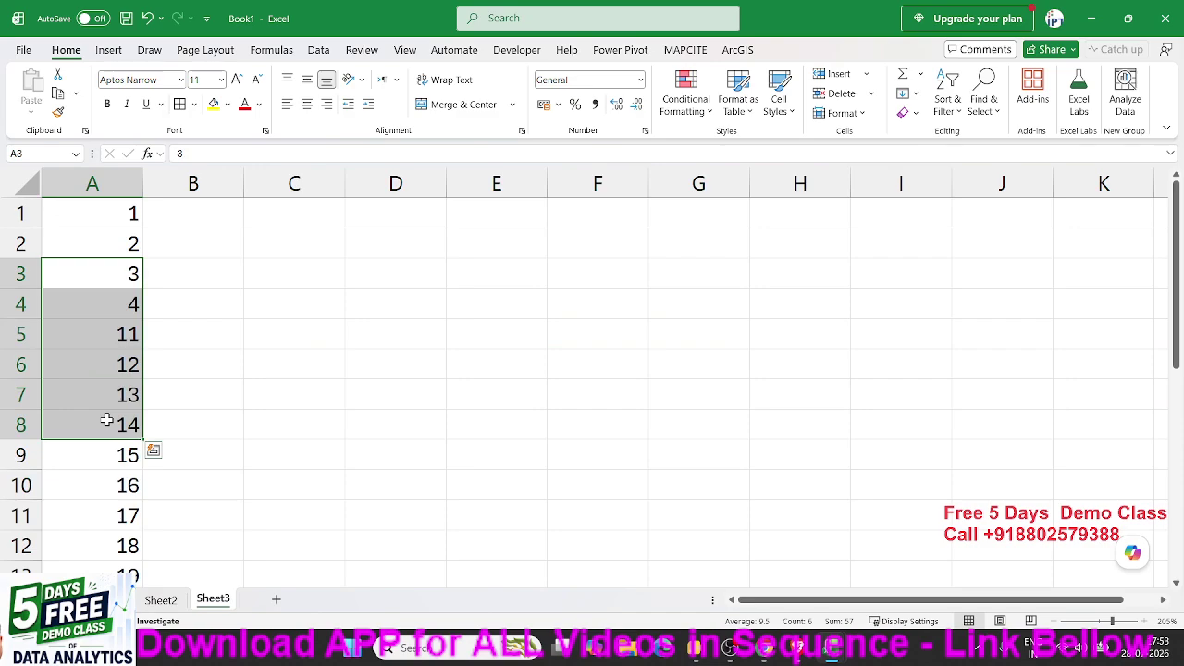
click(103, 366)
- Refill the number series from A1:A2 down to A19 and clear the numbers from column A
drag(128, 214, 145, 266)
scroll(141, 261, up, 1)
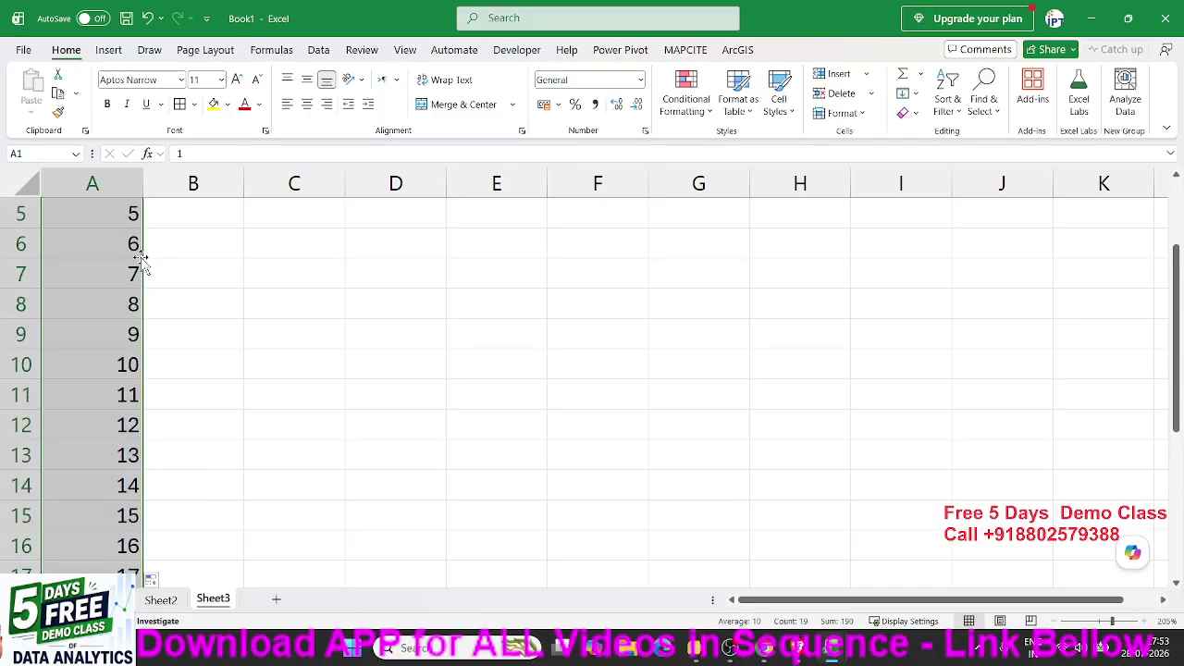
scroll(141, 261, up, 1)
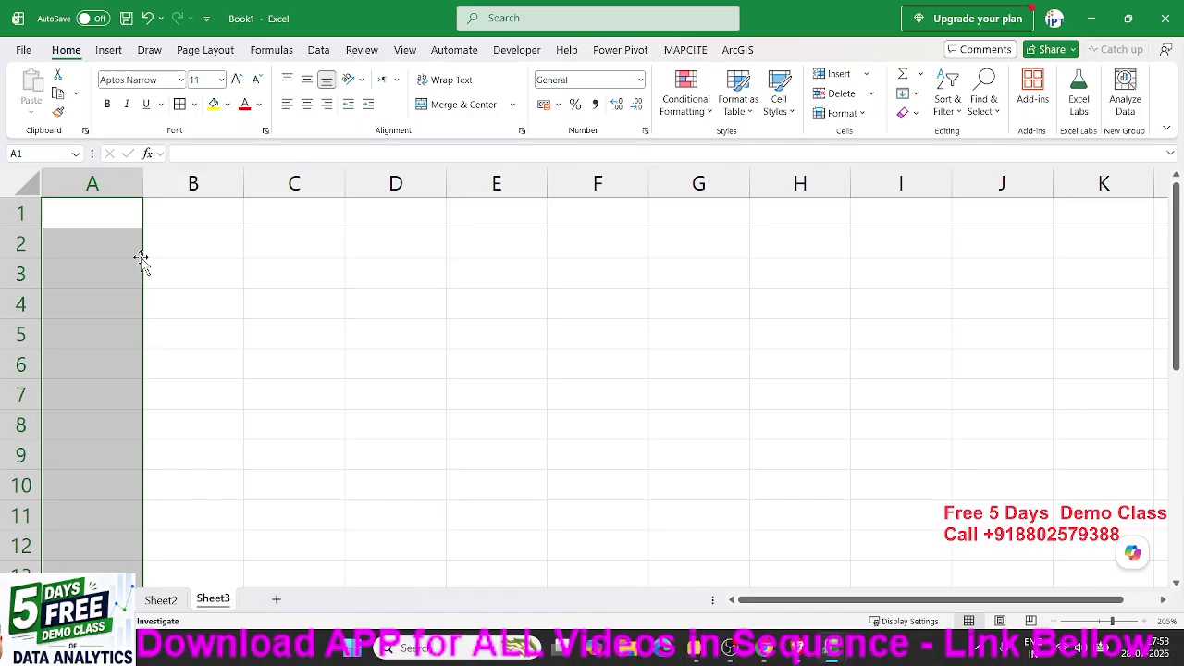
key(ctrl+z)
key(ctrl+z)
key(ctrl+z)
- Enter the formula =ROW() in A1
text(=)
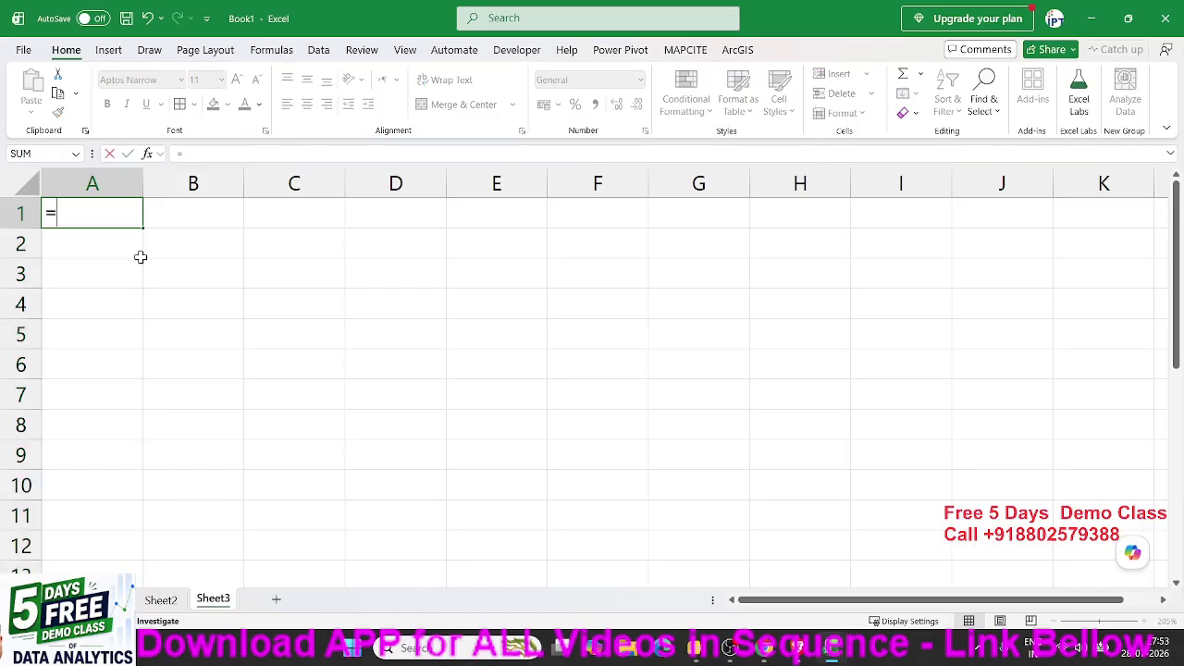
text(row)
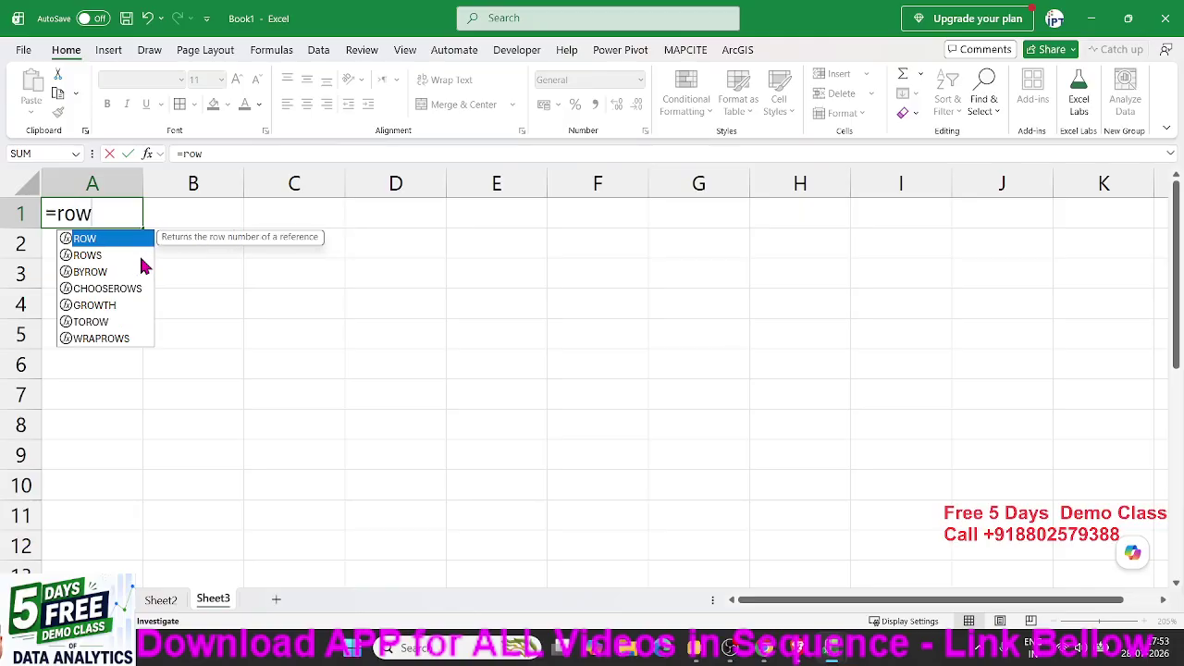
key(Tab)
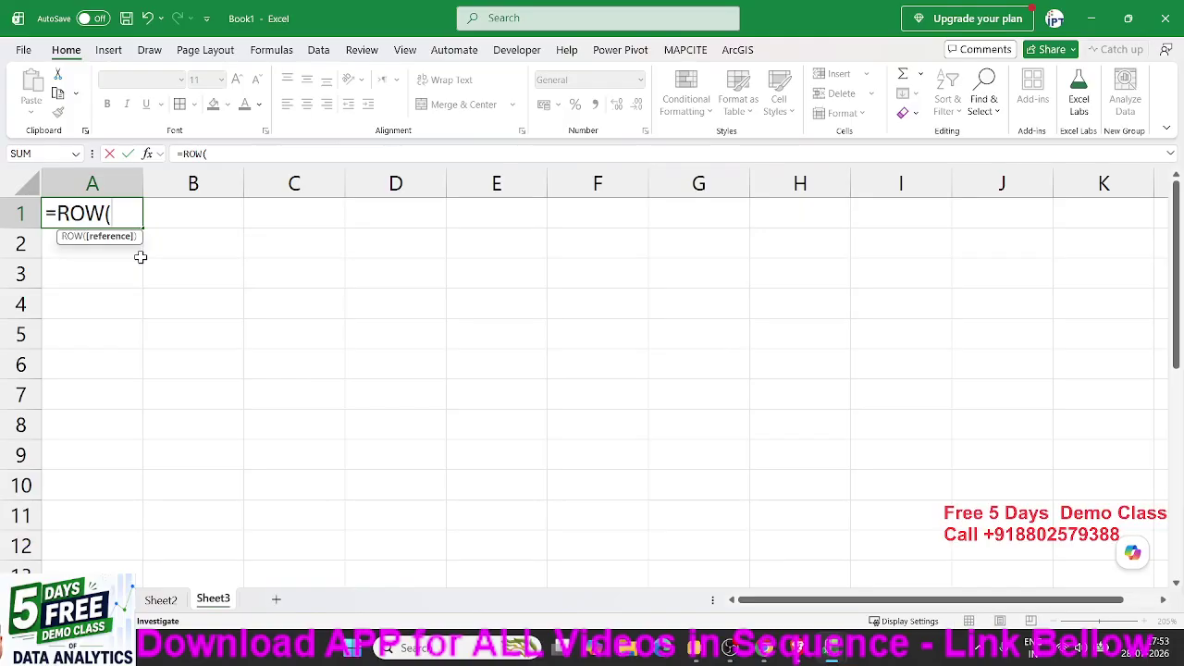
text())
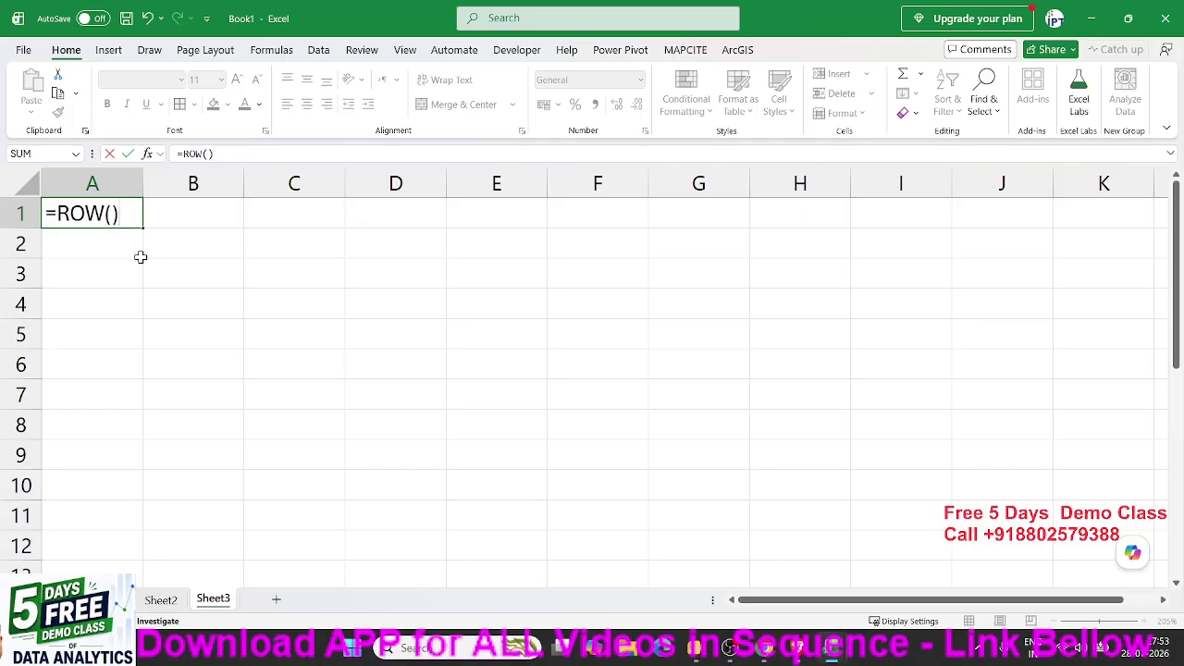
key(Return)
- Fill the ROW formula from A1 down to A20
click(137, 216)
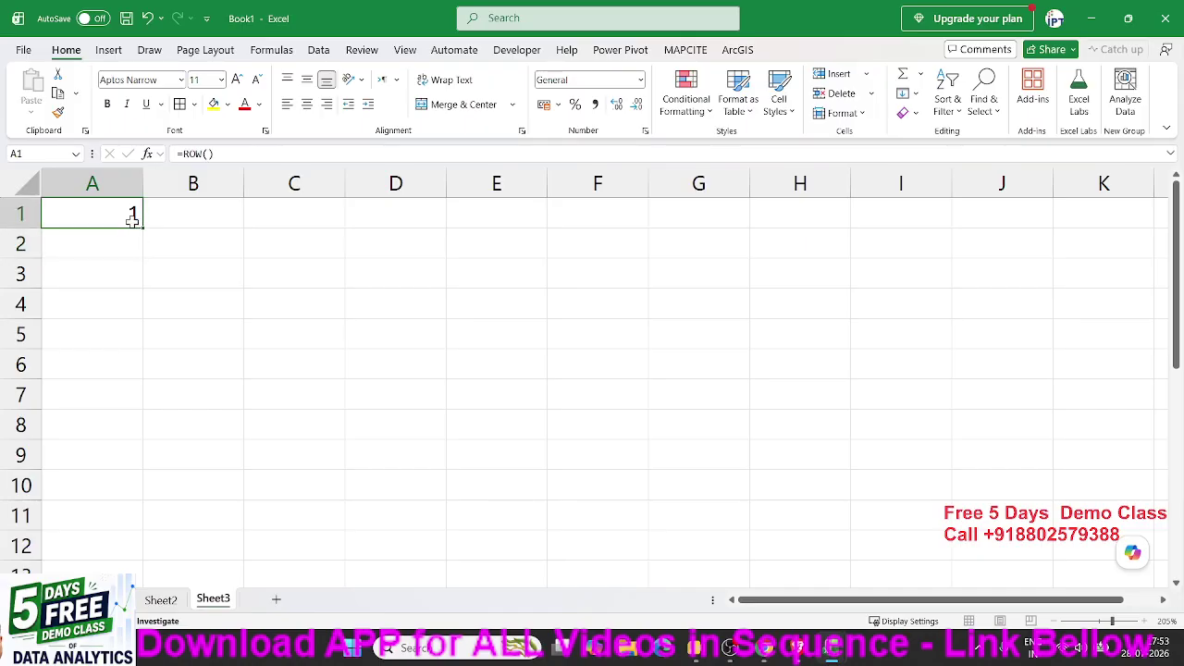
drag(143, 229, 192, 592)
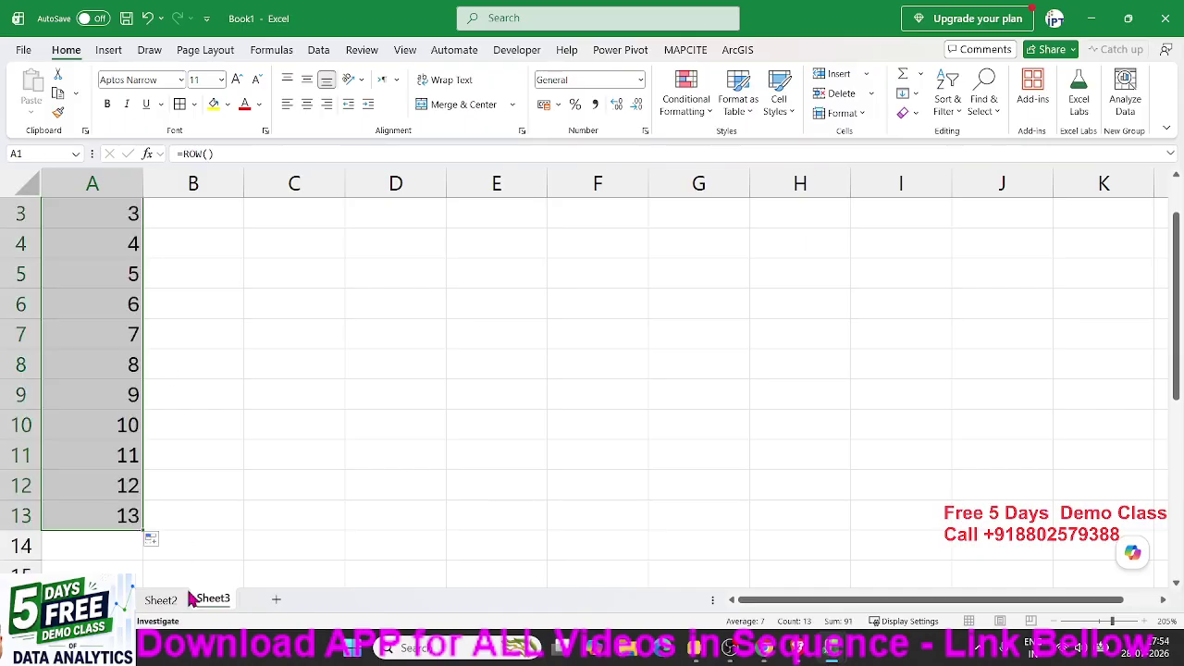
scroll(157, 468, down, 3)
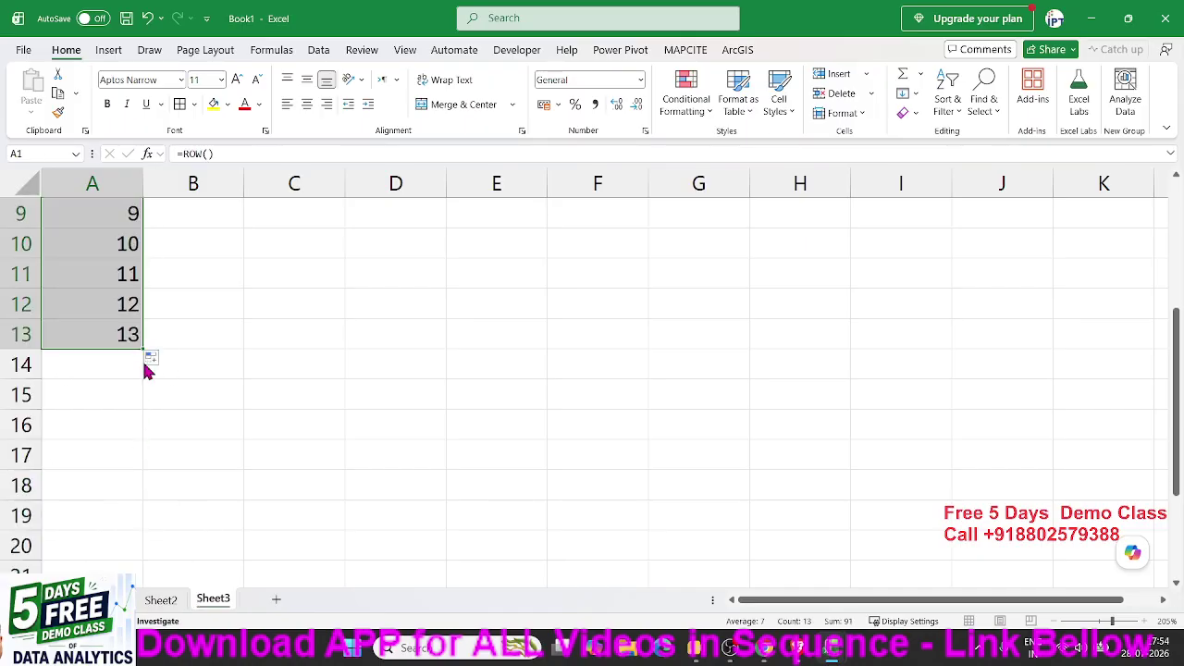
drag(143, 349, 157, 574)
scroll(190, 435, up, 3)
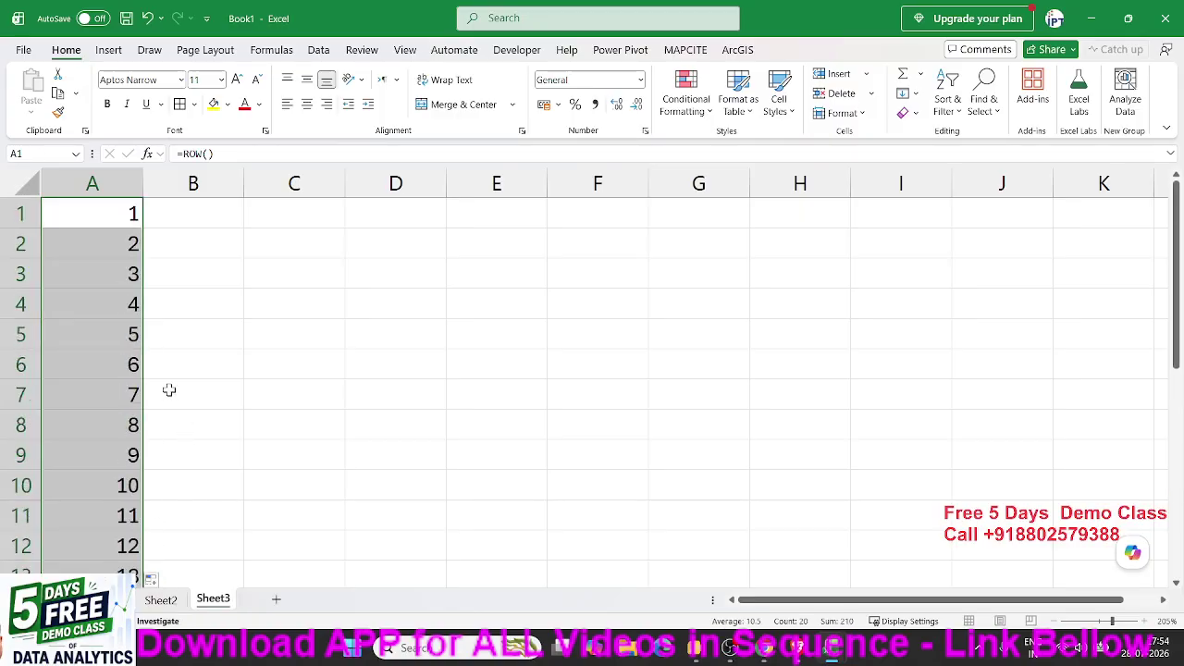
click(169, 392)
- Delete rows 5 to 7 and check the formula-based numbering in A4:A6
drag(16, 333, 20, 392)
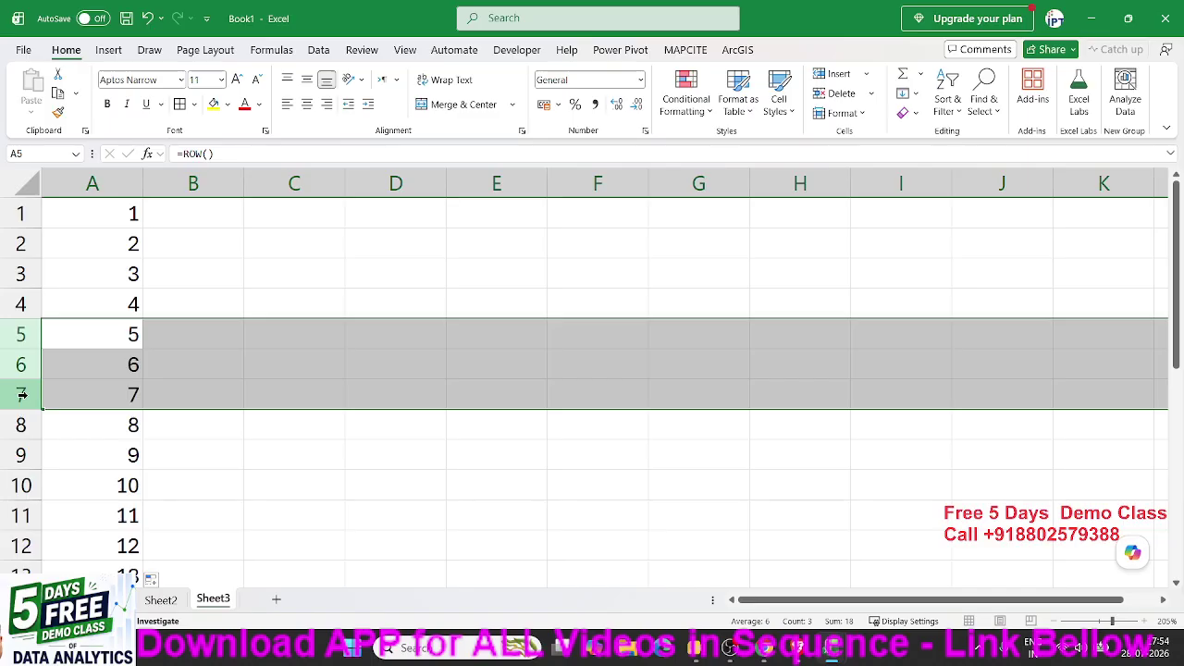
right_click(20, 392)
click(74, 271)
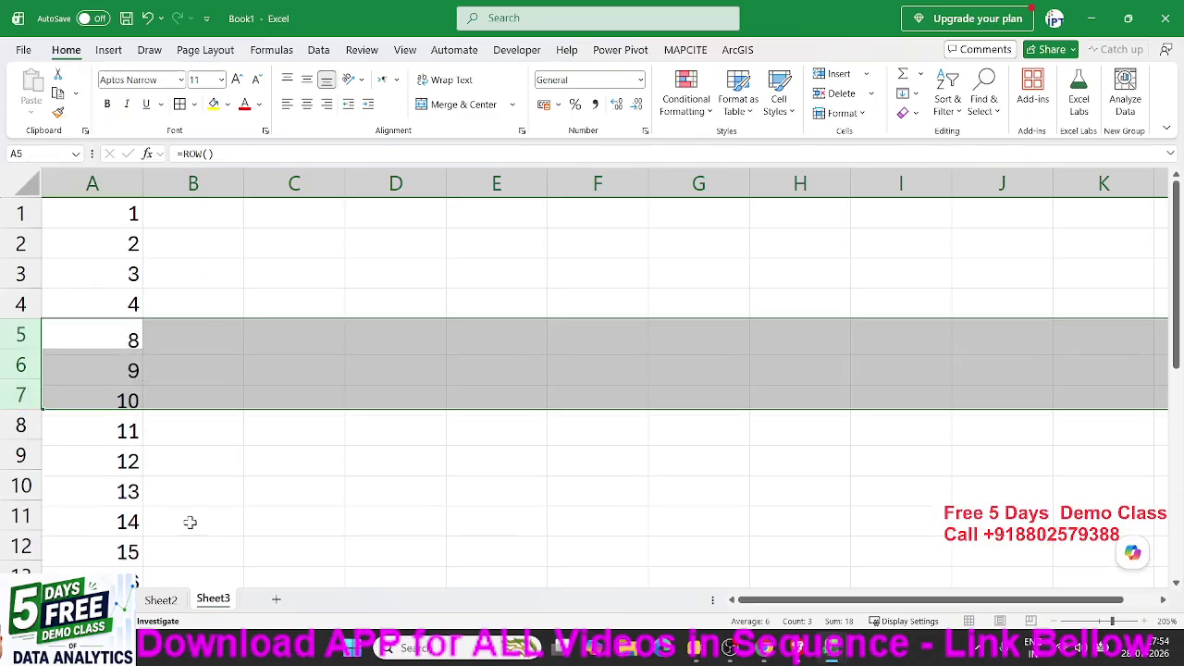
drag(136, 307, 130, 368)
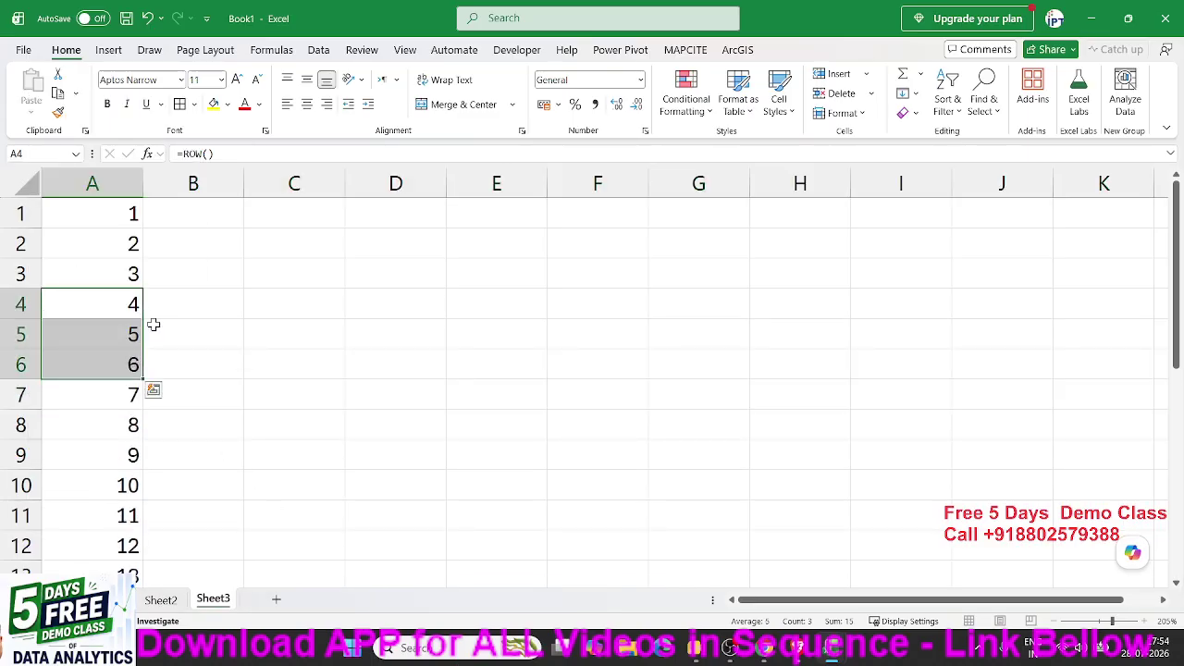
- Enter the heading Sr in C4
click(291, 307)
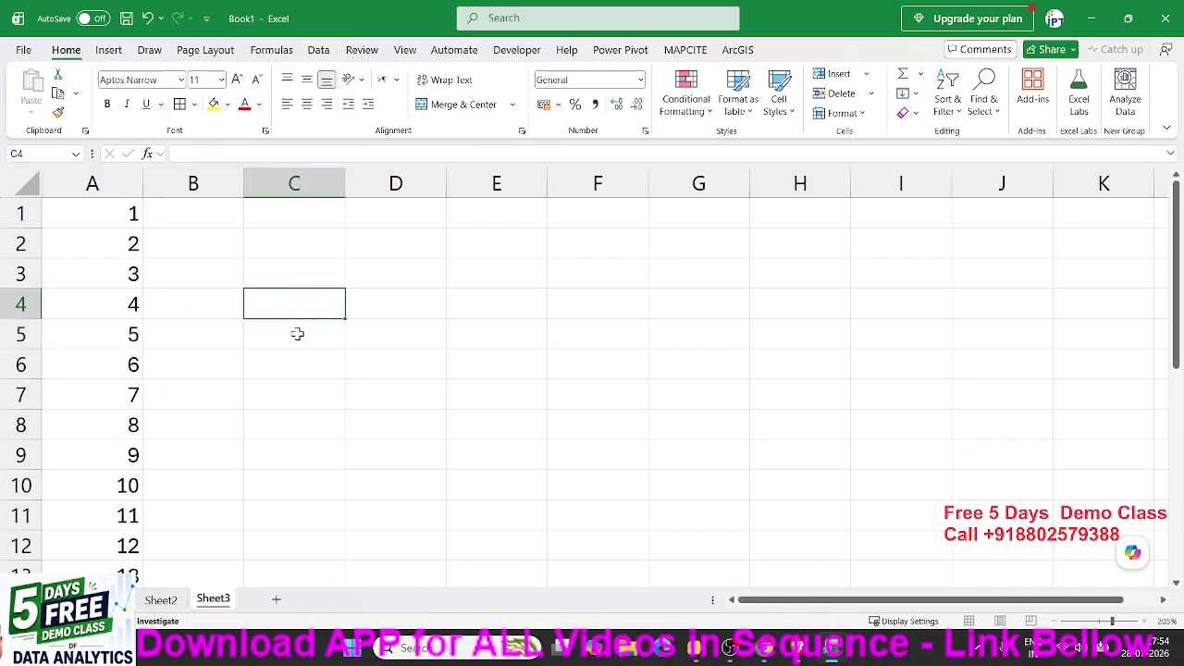
text(Sr)
key(Return)
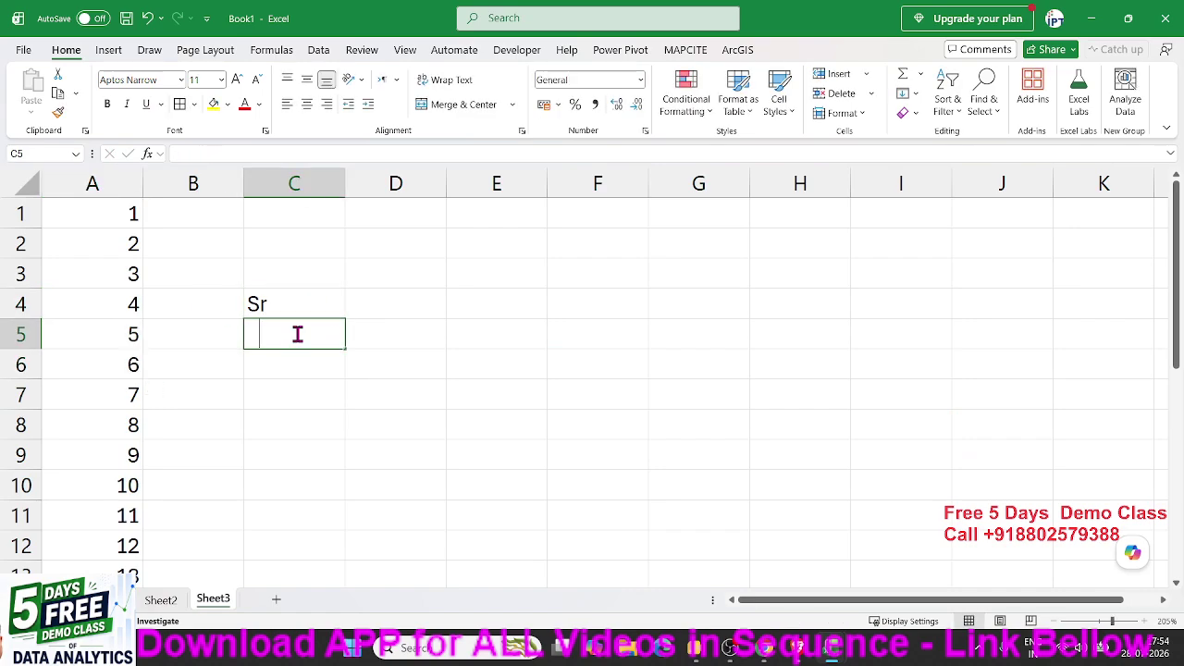
- Enter =ROW() in C5 below the Sr heading and fill it down to C6
text(=r)
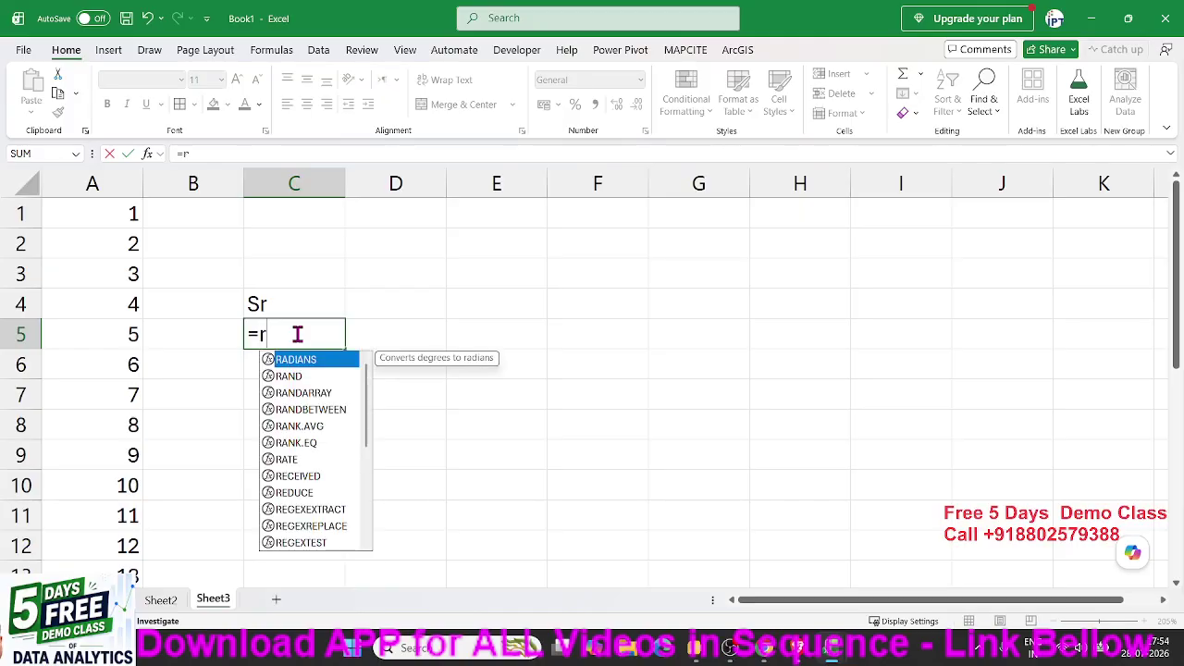
text(ow)
key(Tab)
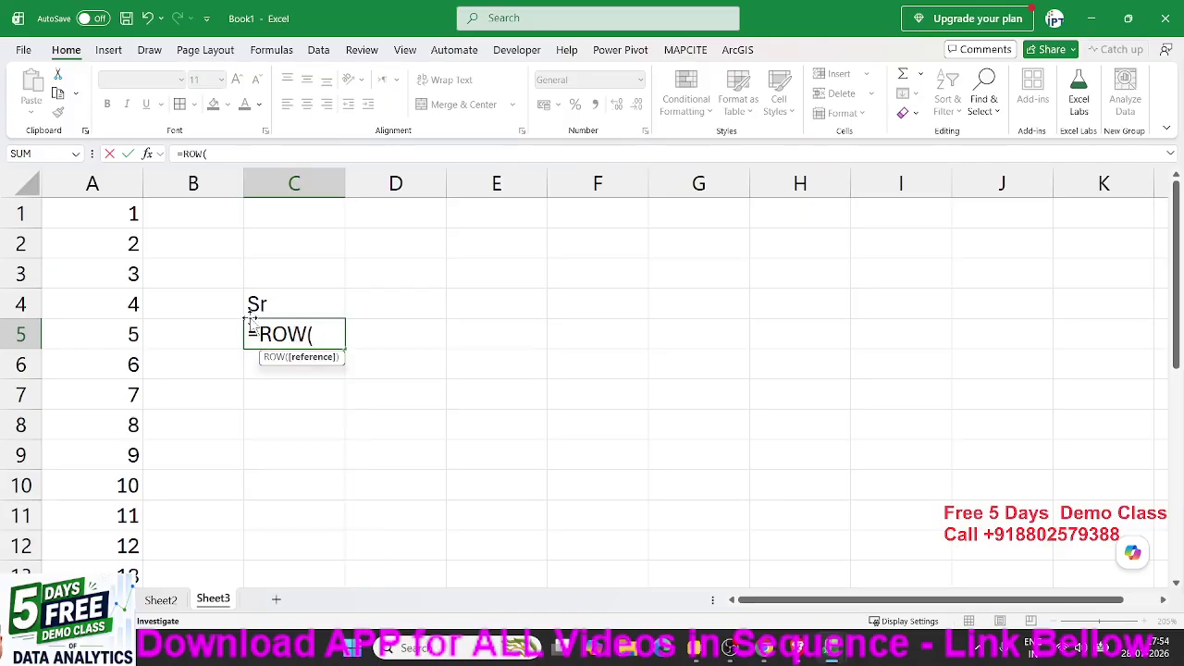
text())
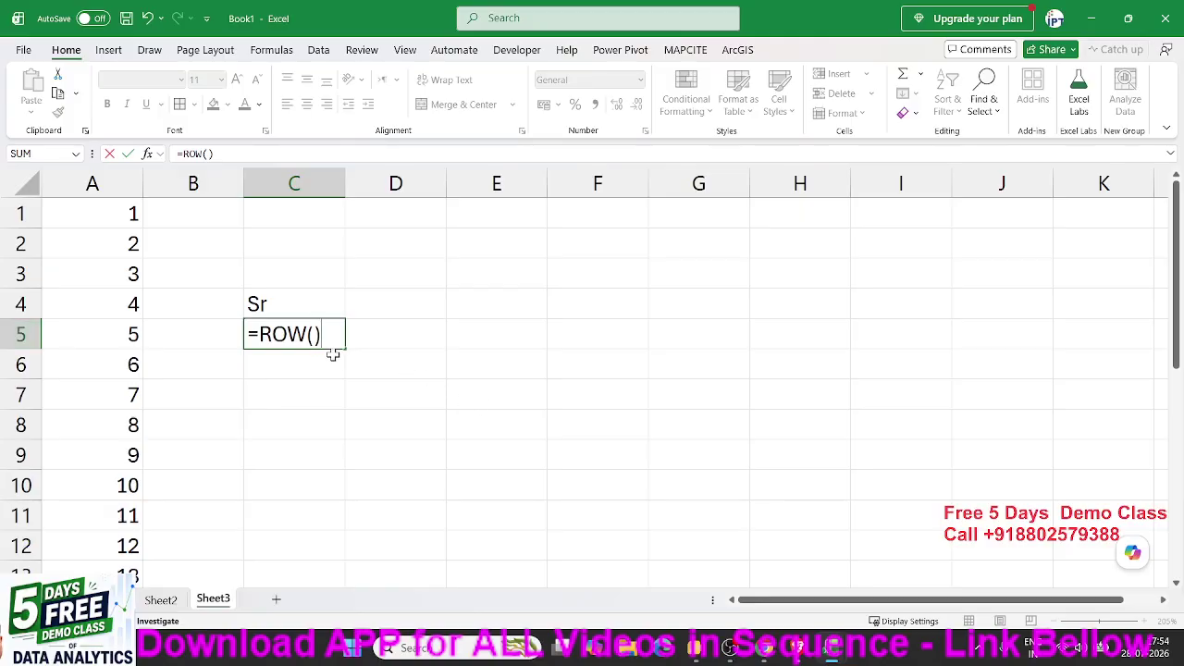
key(Return)
key(Up)
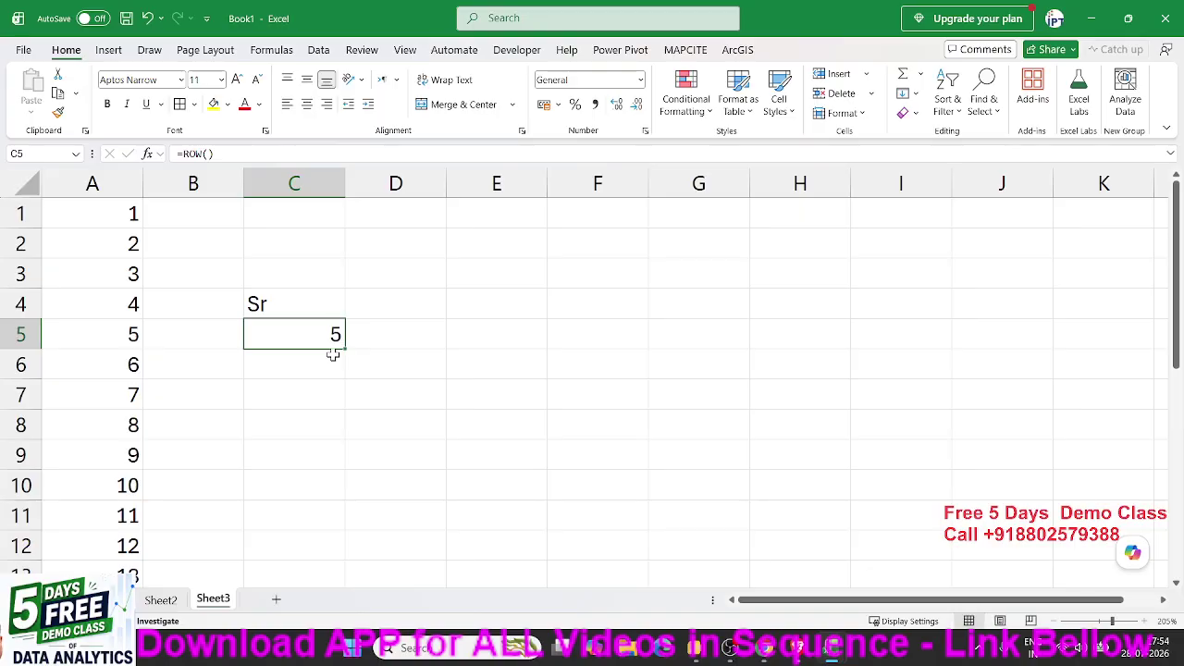
drag(346, 350, 348, 379)
- Change the formula in C5 to =ROW()-4 and fill it down to C13
click(334, 336)
double_click(328, 340)
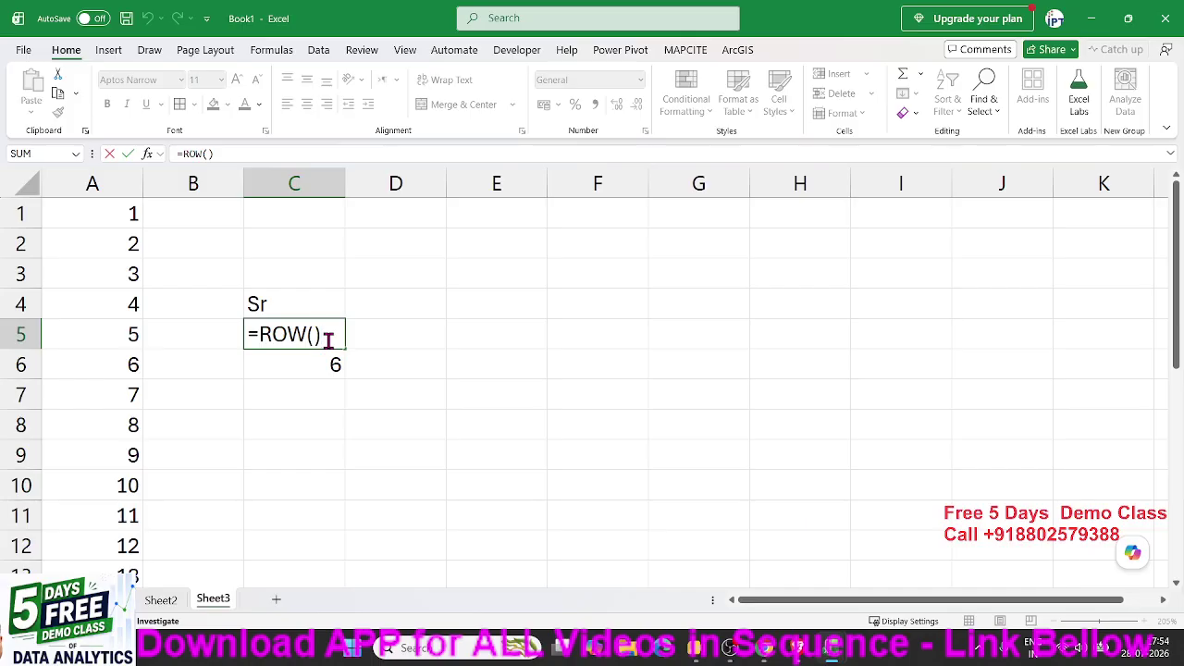
click(265, 157)
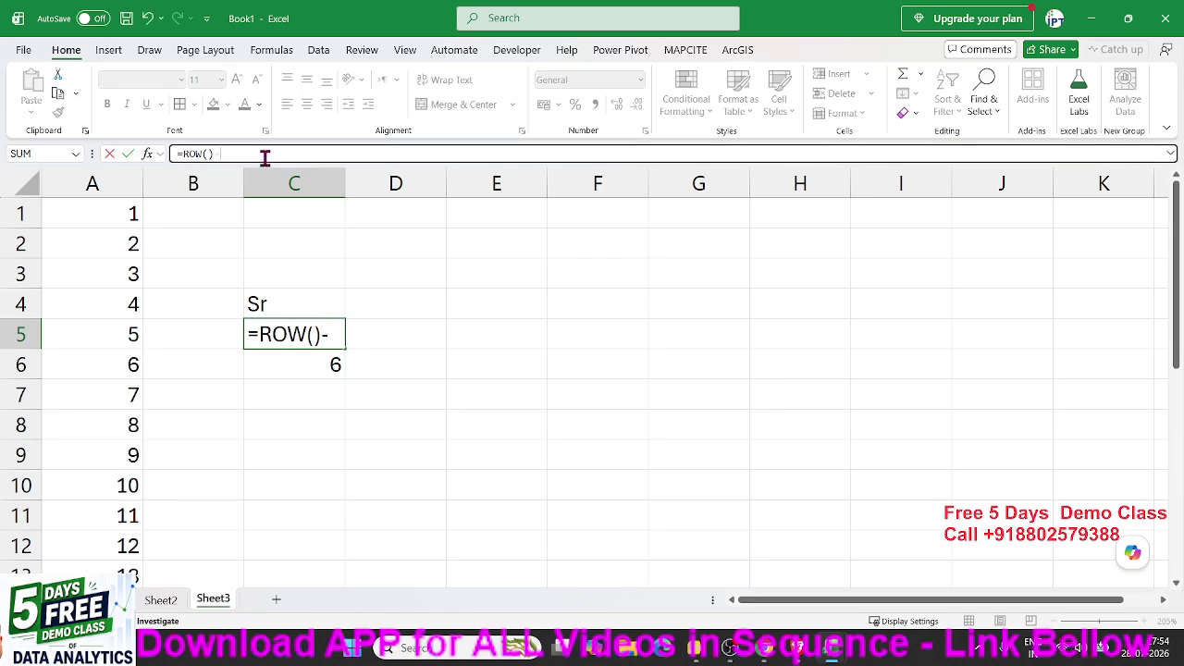
text(-1+)
key(Return)
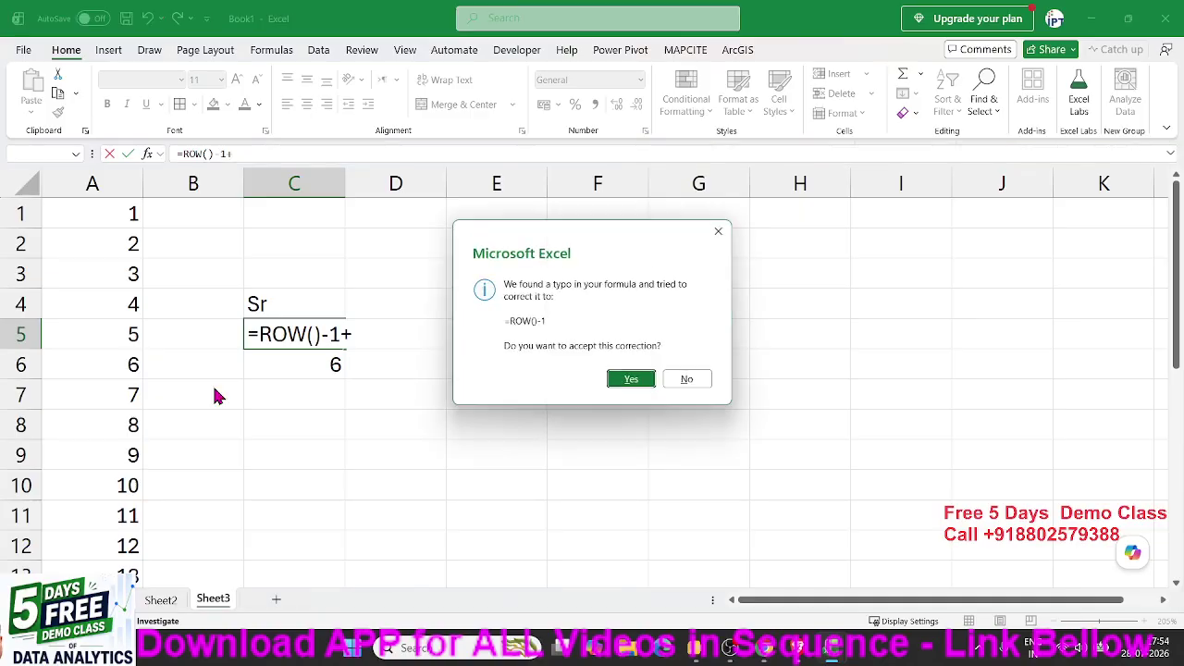
key(Escape)
key(Escape)
key(BackSpace)
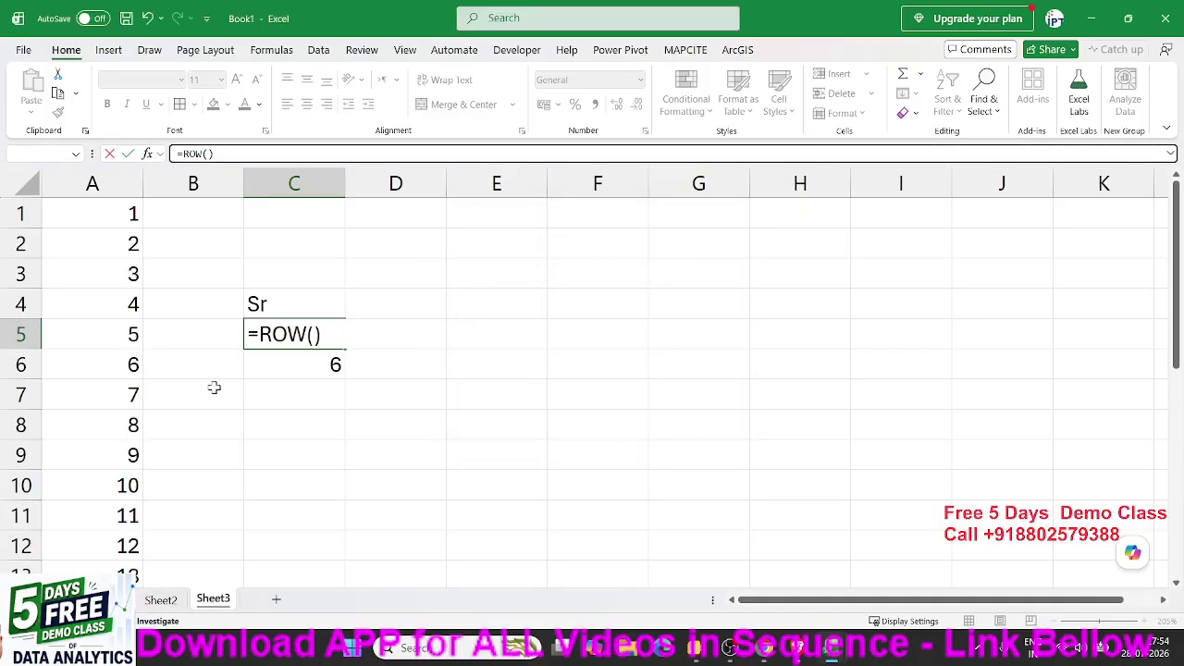
key(BackSpace)
text(4)
key(Return)
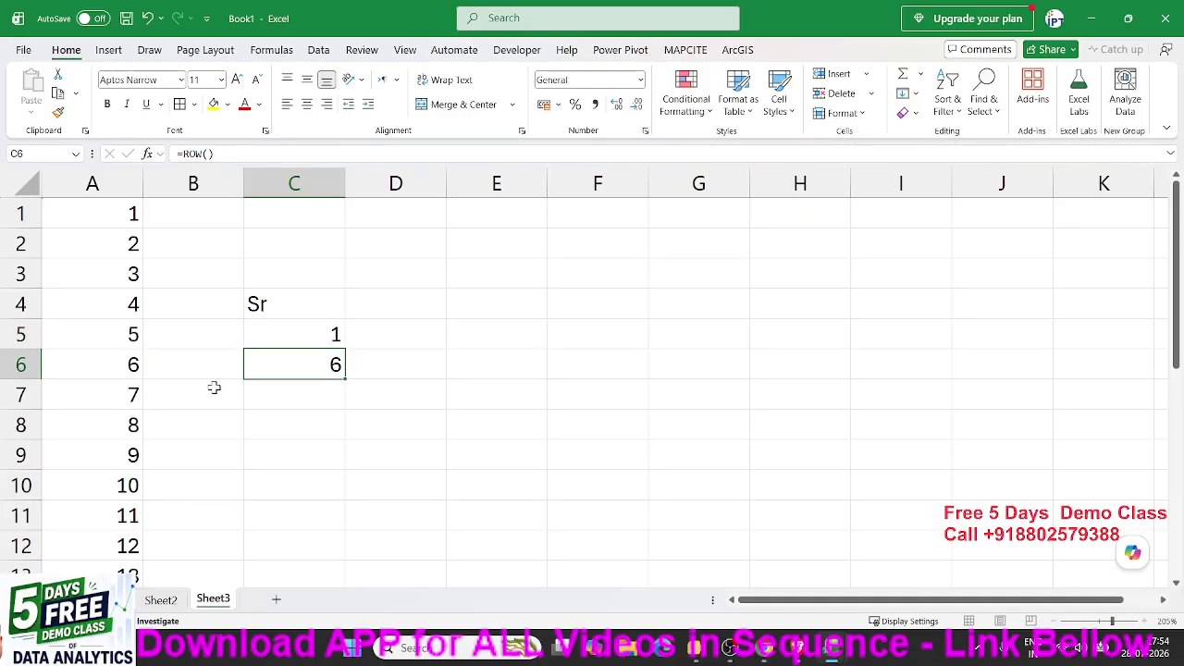
click(296, 330)
drag(343, 351, 340, 577)
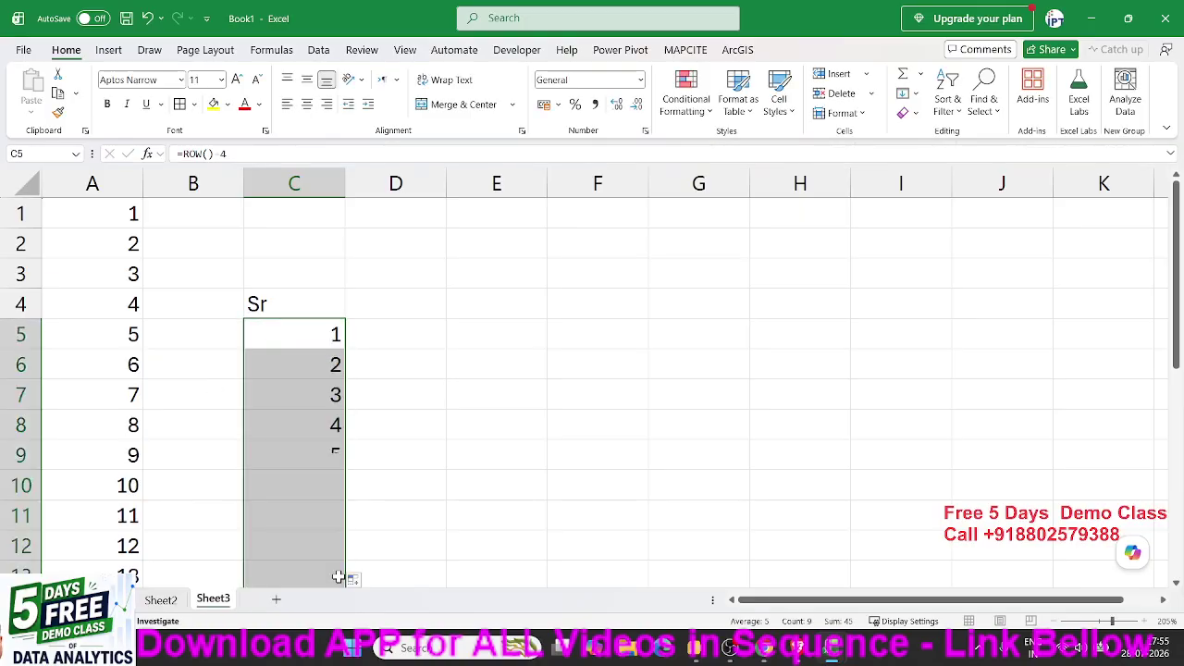
- Delete rows 8 to 10 to test the ROW-based numbering in columns A and C
drag(20, 425, 22, 482)
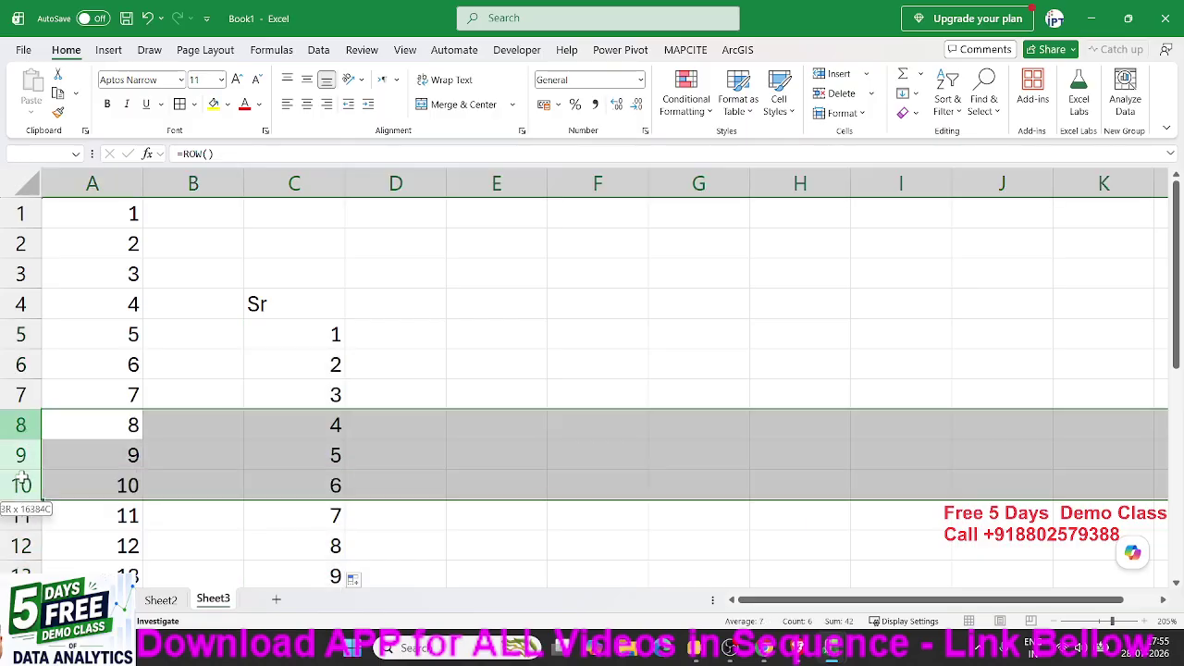
right_click(25, 486)
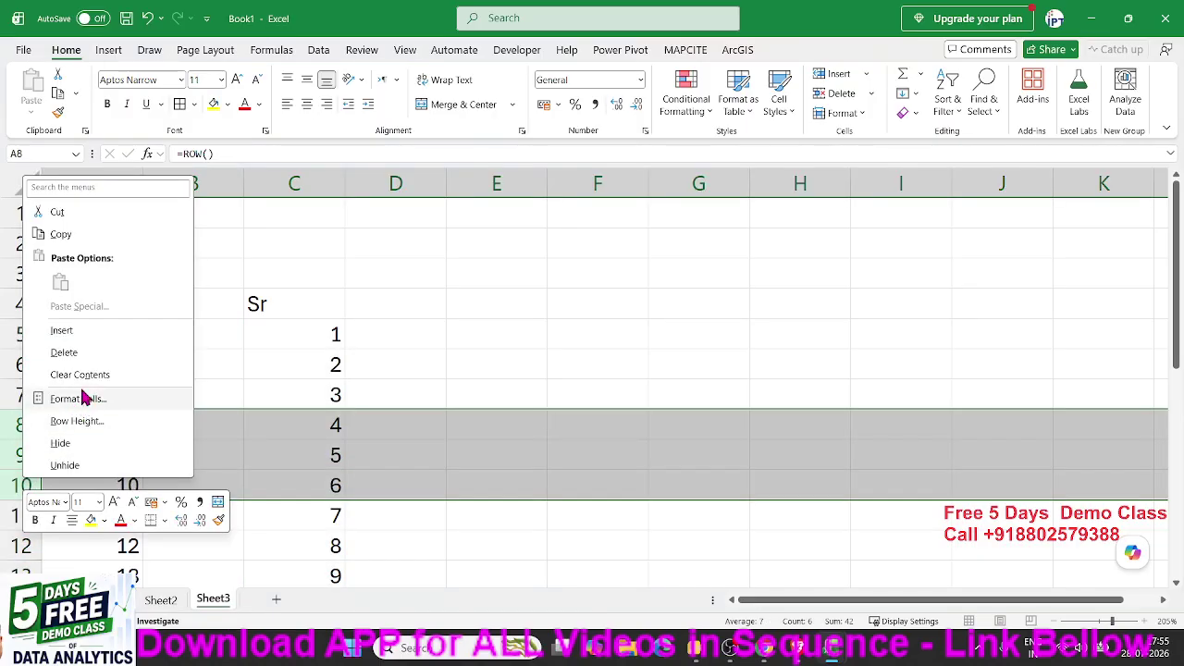
click(63, 353)
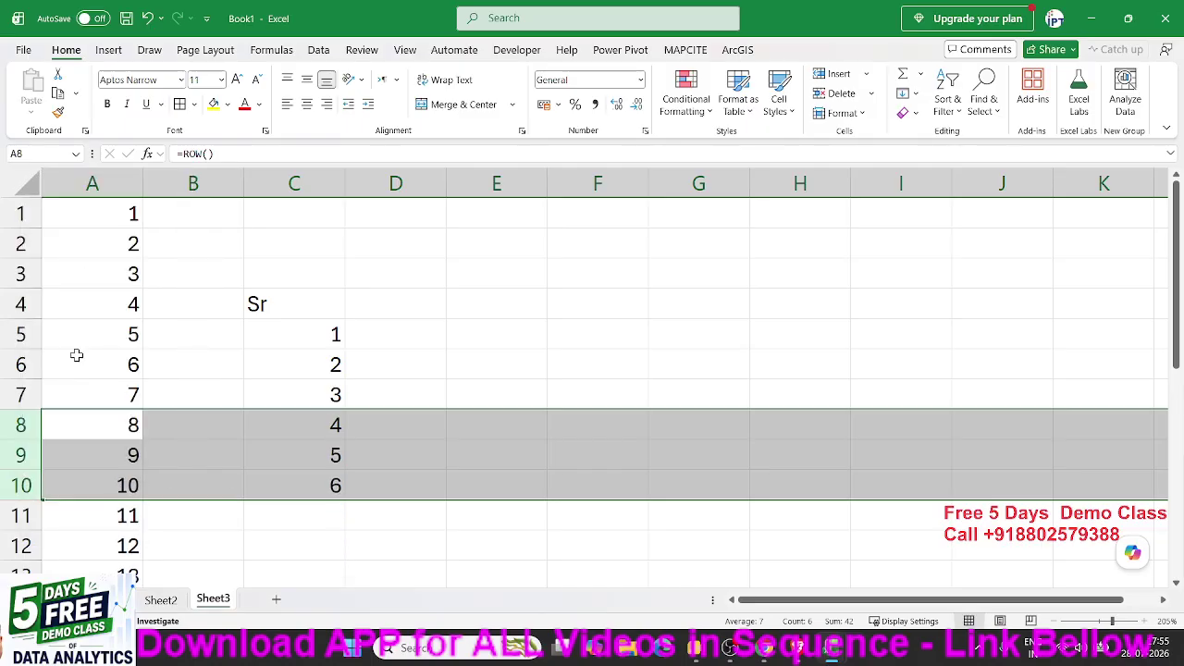
- Enter the date 1/7 in E1 and fill the daily date series down to E10
click(518, 224)
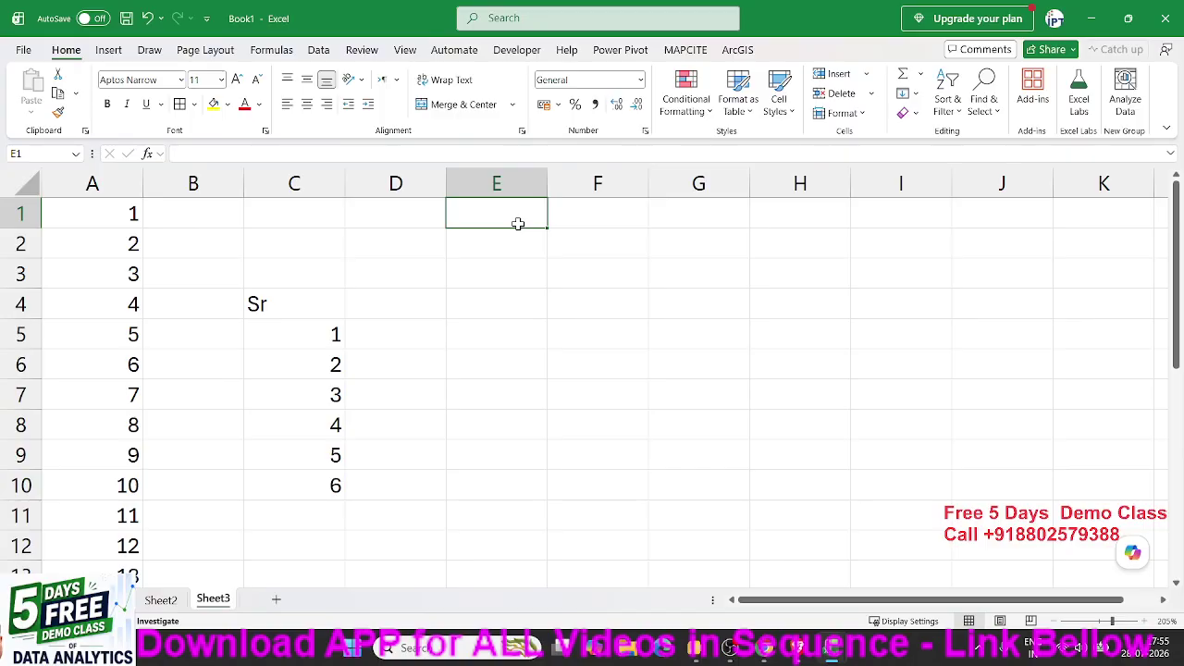
text(1/7)
key(Return)
click(520, 214)
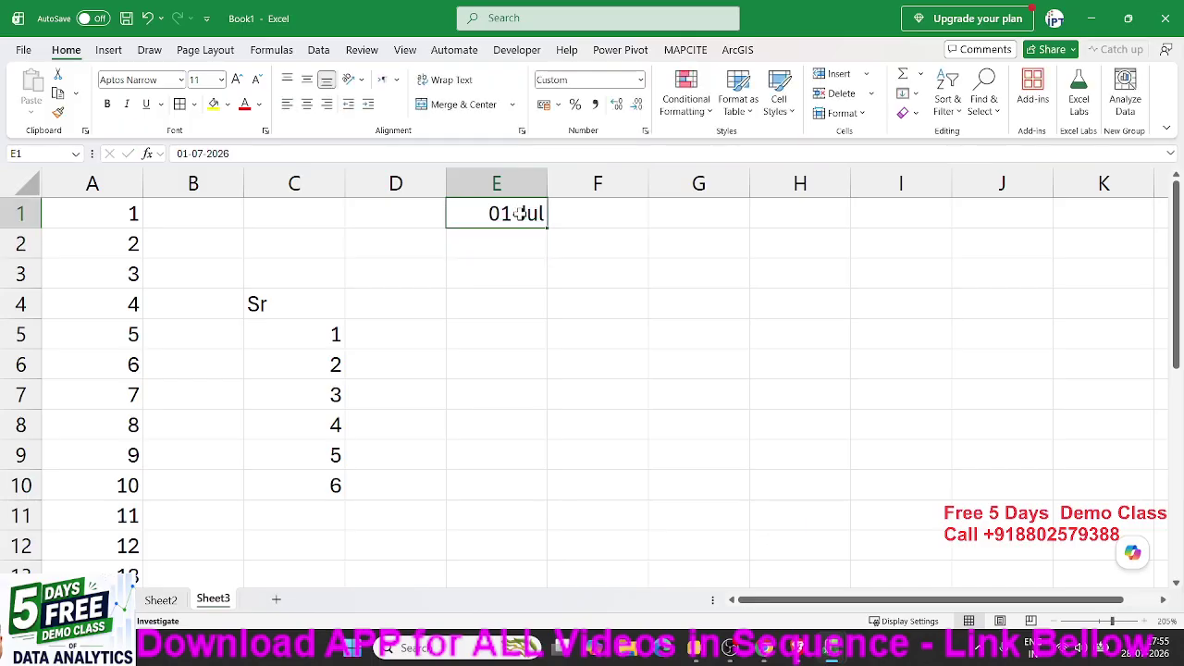
drag(546, 228, 523, 491)
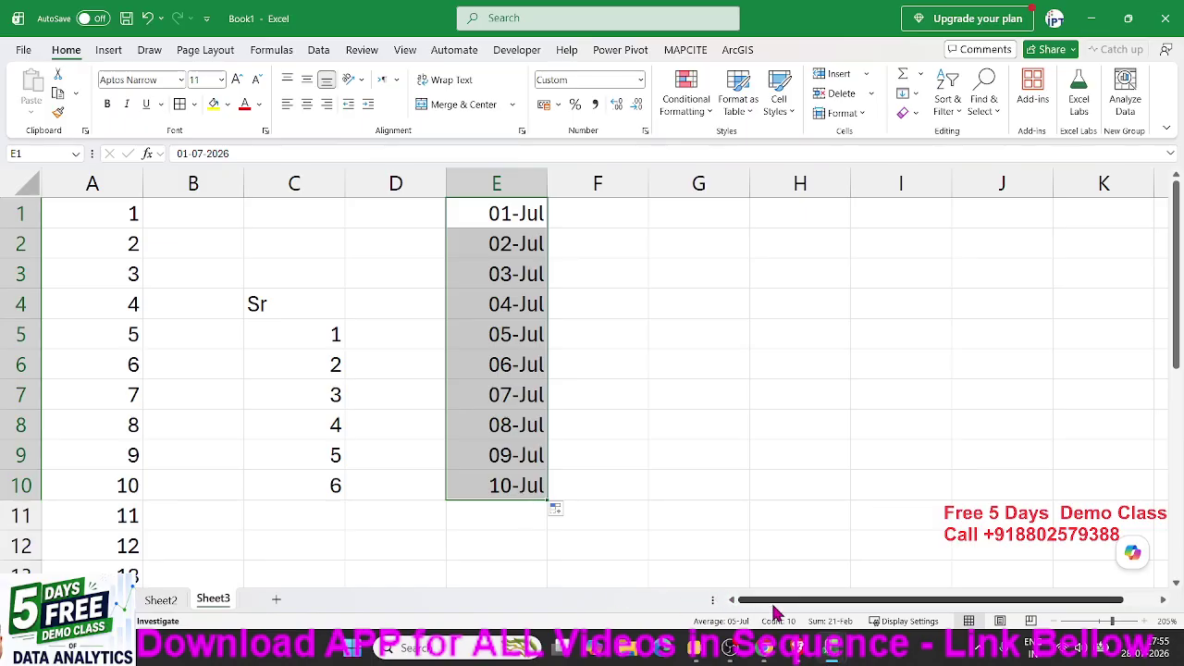
- Enter JAN-2026 in F1 and fill the monthly series down to F10
drag(773, 601, 807, 603)
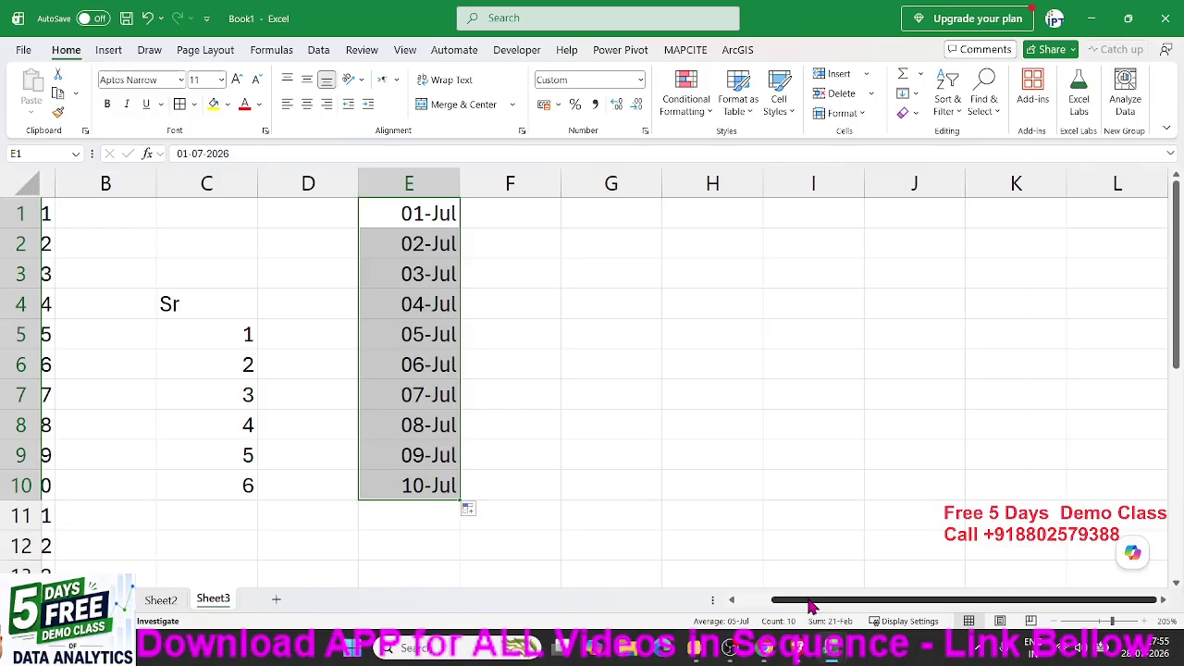
click(534, 205)
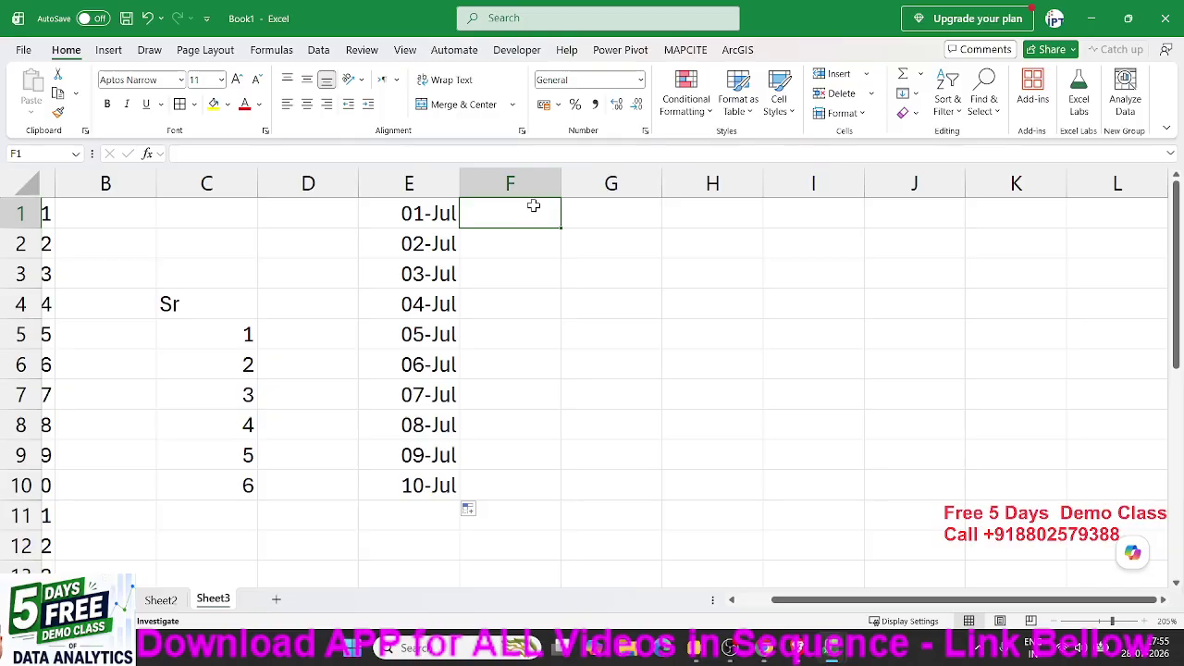
text(JA)
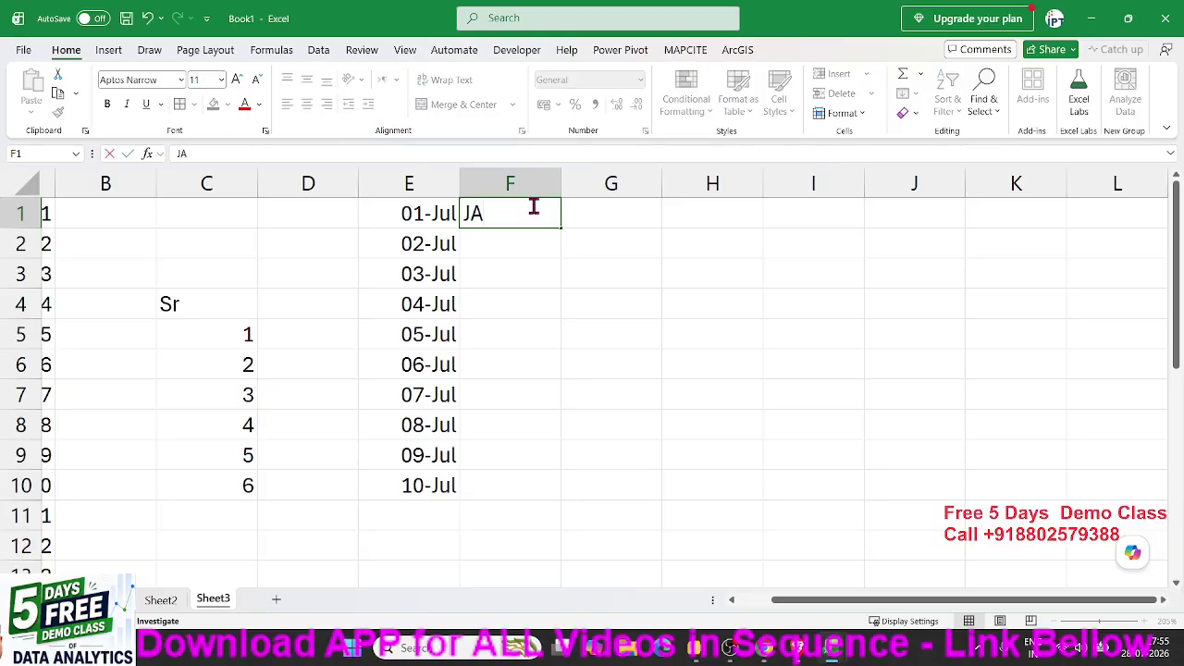
key(Return)
click(534, 206)
text(JAN)
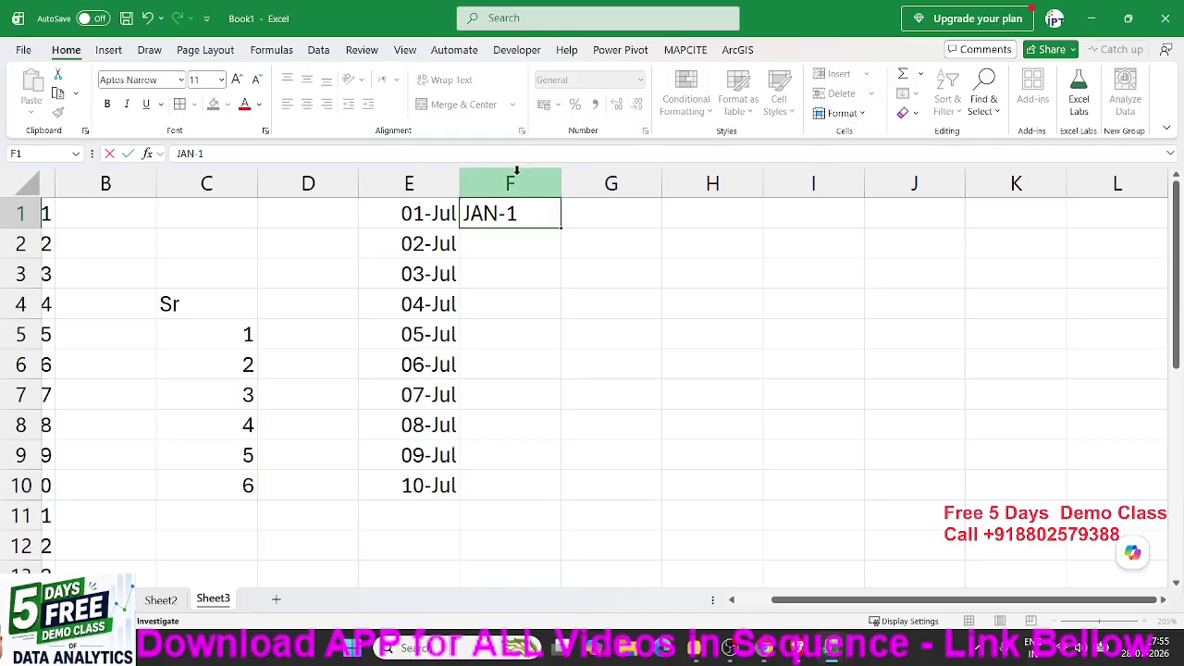
text(-2026)
key(Return)
click(502, 214)
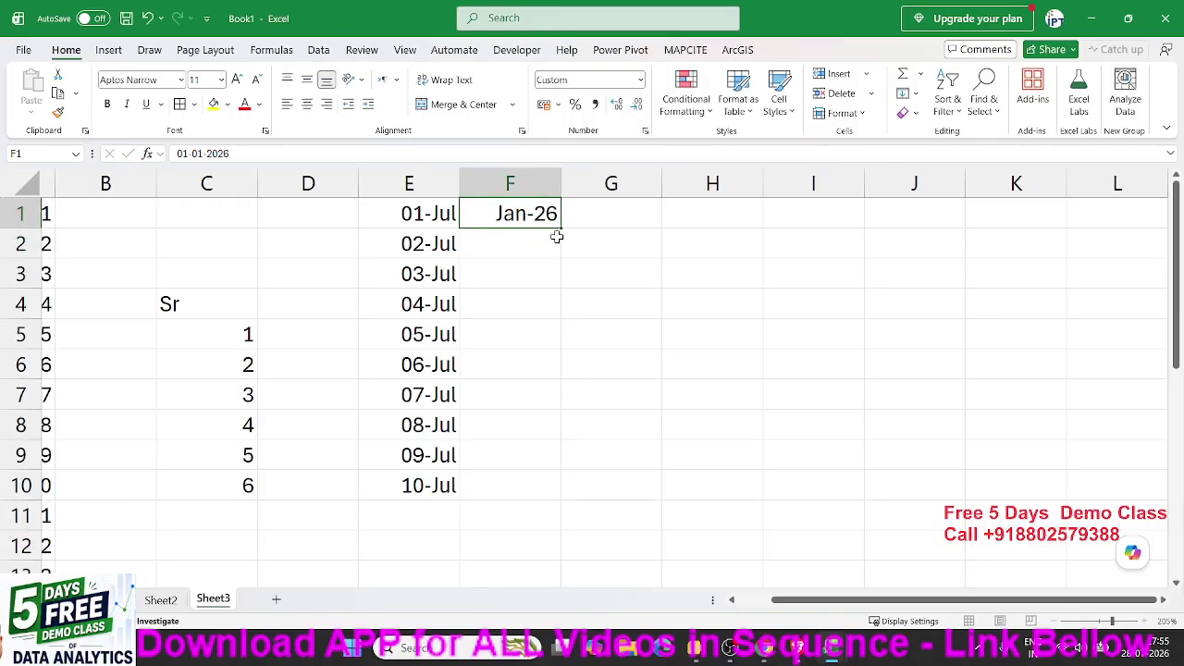
drag(562, 228, 562, 496)
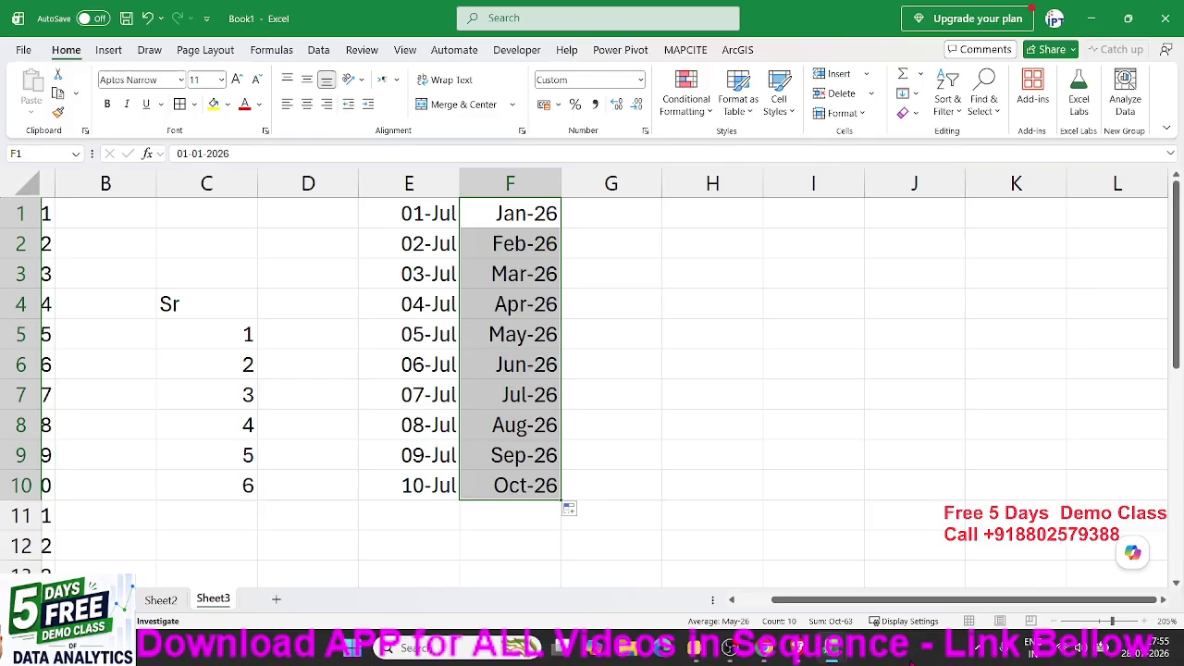
- Enter JAN in H1 and fill the month abbreviations down to H10
click(1166, 600)
click(1167, 600)
click(1167, 601)
click(422, 219)
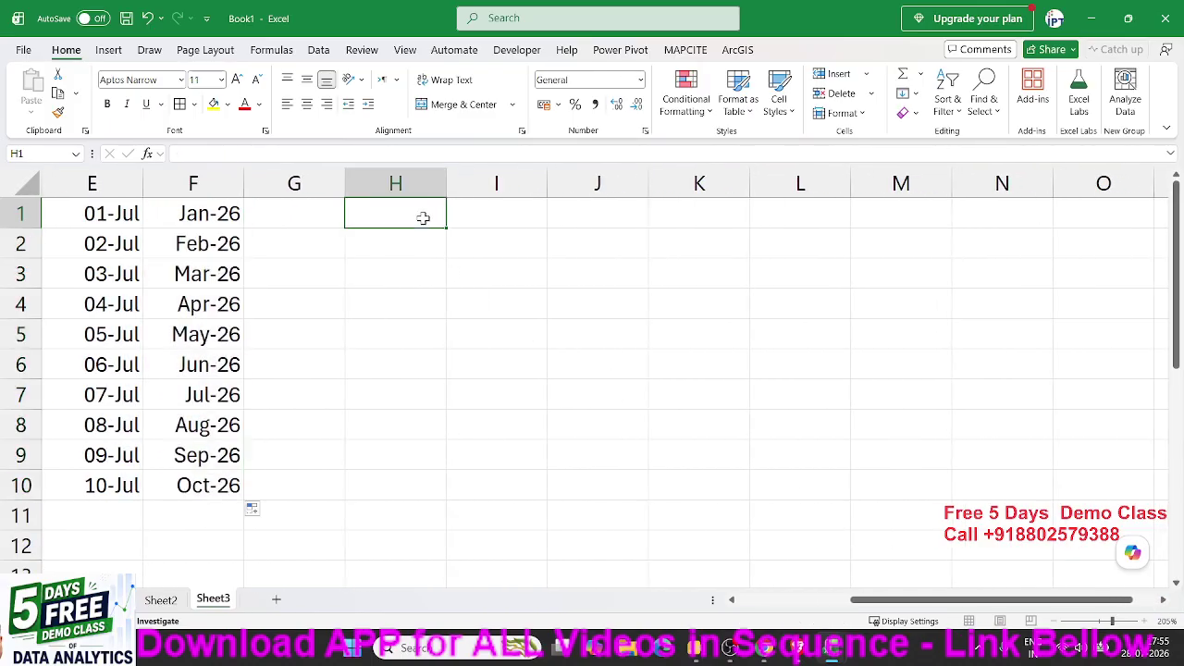
text(JAN)
key(ctrl+Return)
click(401, 243)
click(415, 222)
drag(444, 226, 442, 495)
- Enter the first name of the saved custom names list in I1 and fill the list down to I10
click(491, 213)
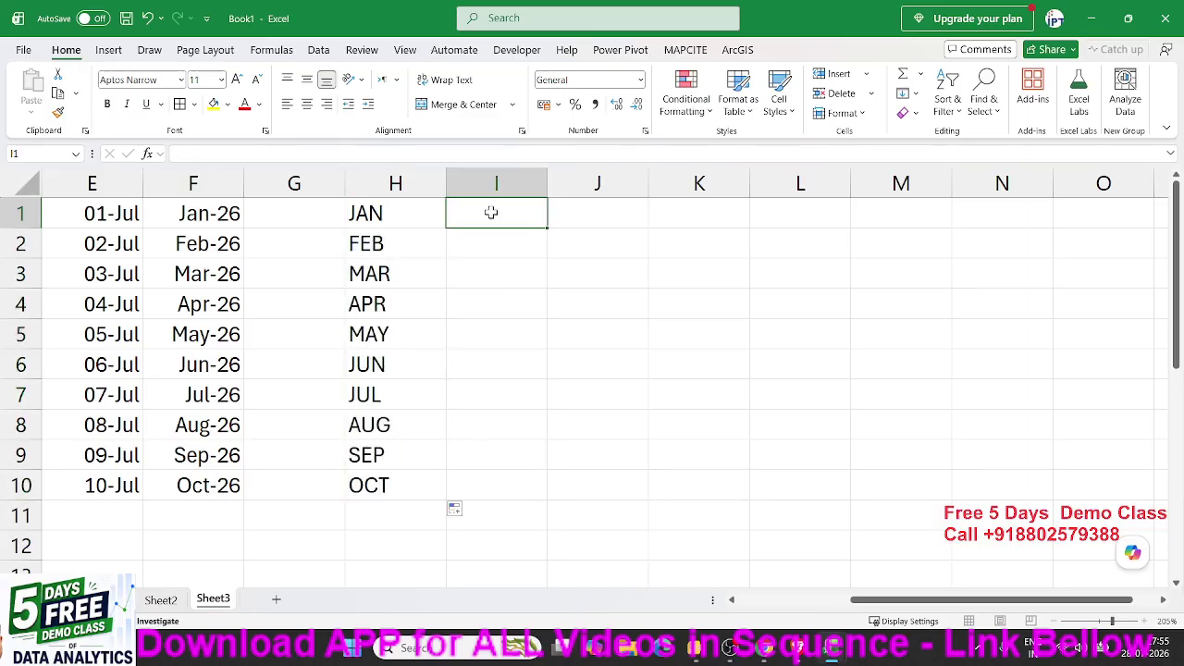
text(Puja)
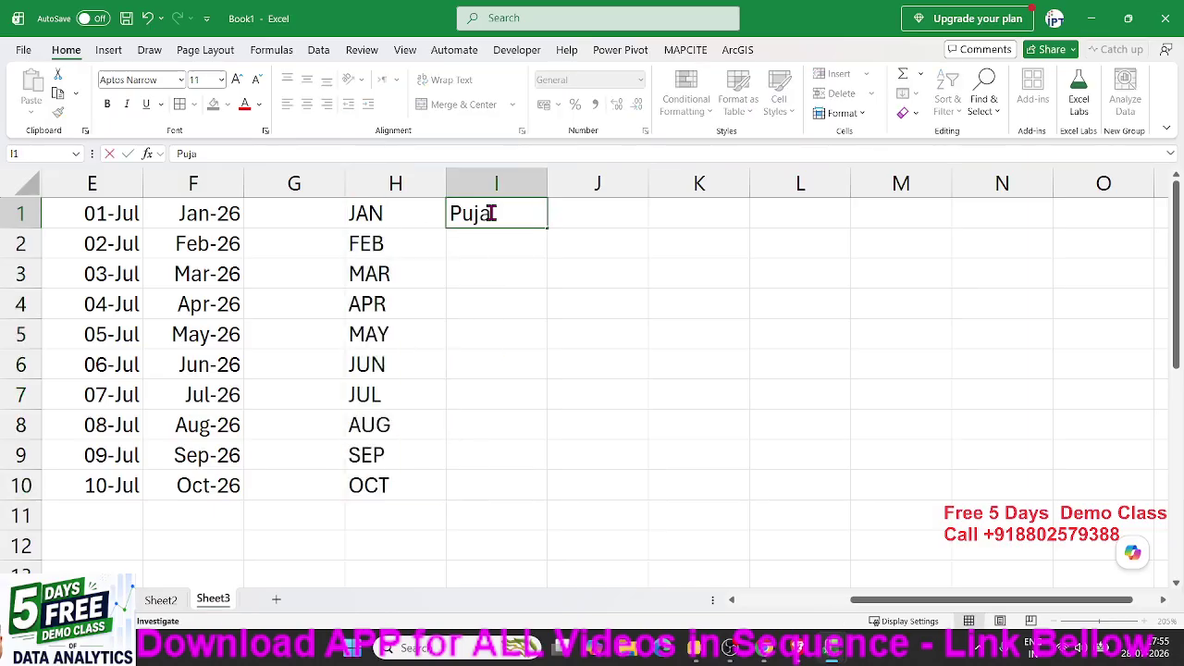
click(487, 271)
click(501, 224)
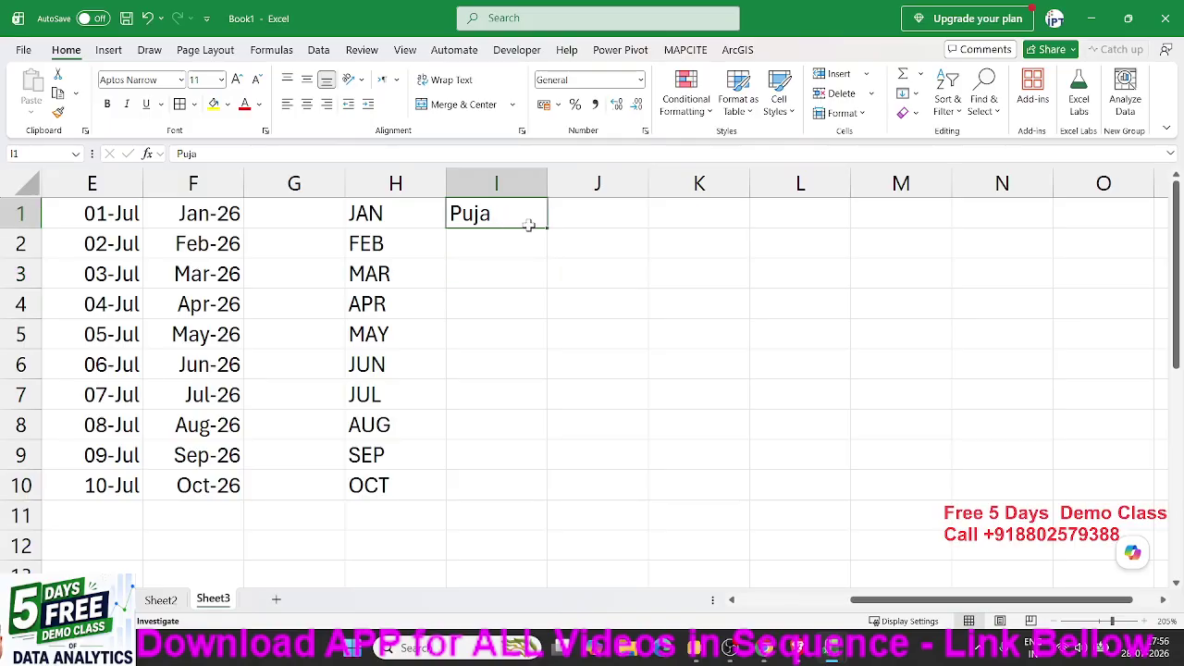
drag(547, 231, 550, 491)
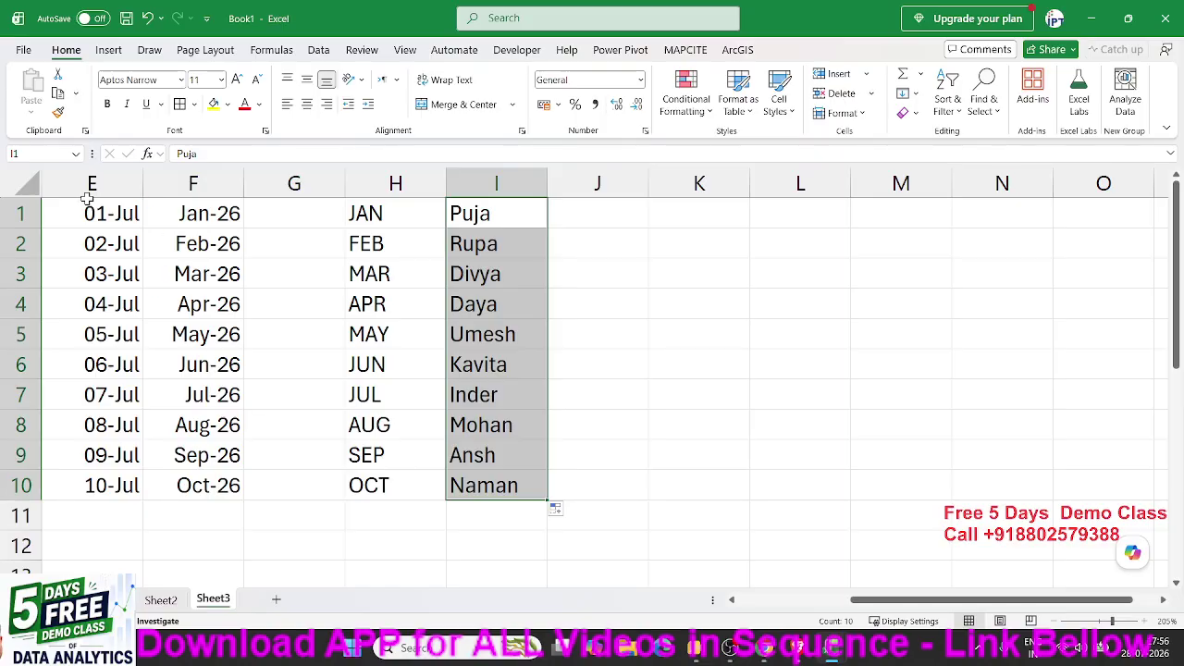
- Open the custom lists editor from the General section of the Advanced Excel options
click(25, 50)
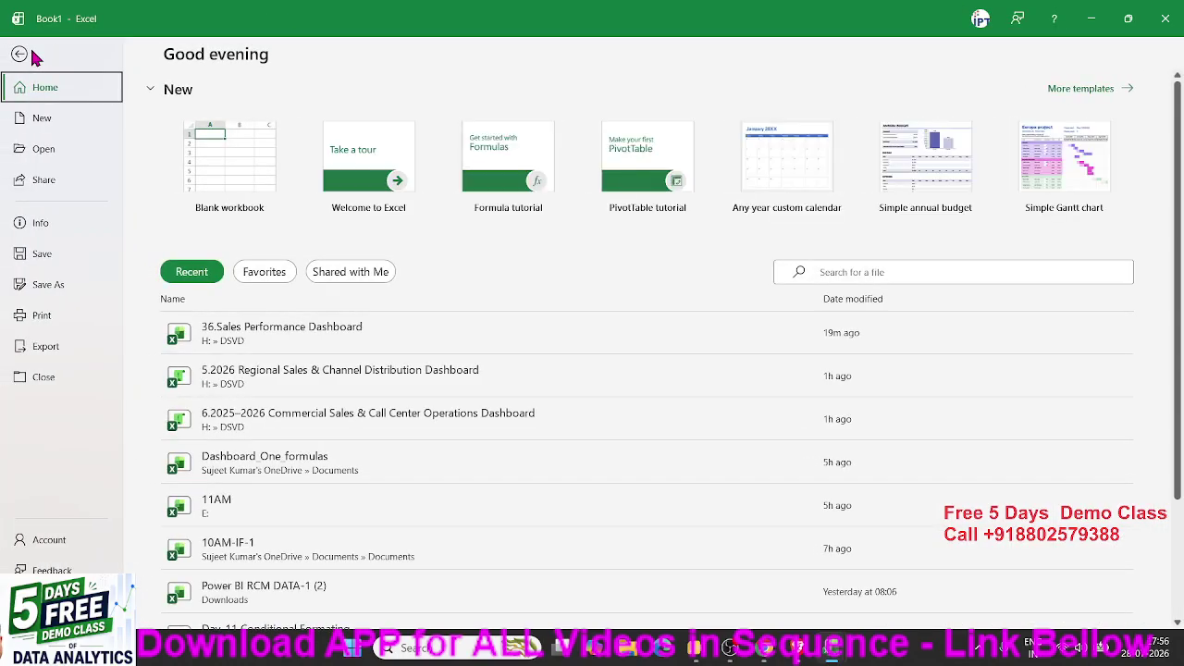
click(48, 601)
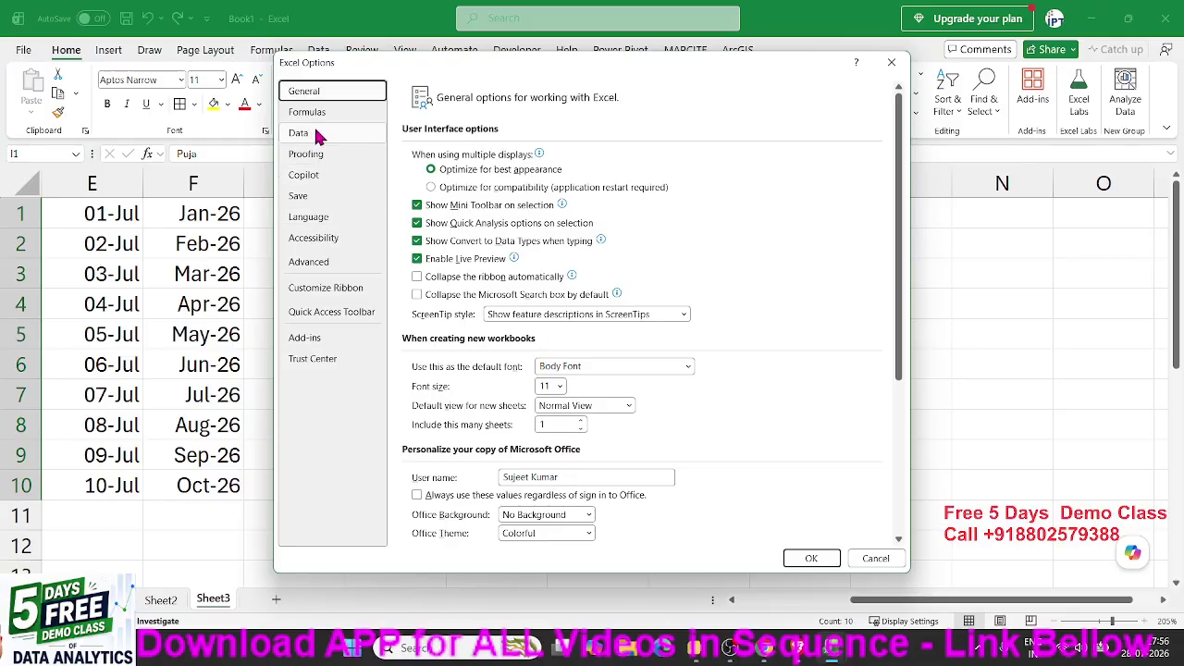
click(330, 290)
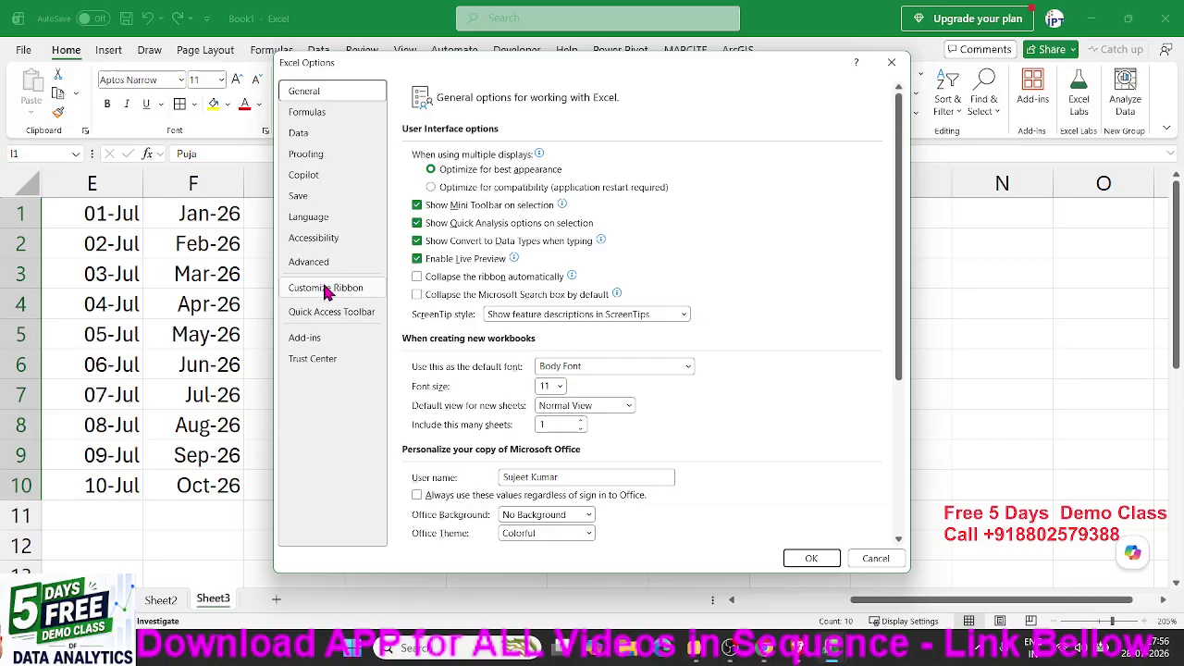
click(320, 263)
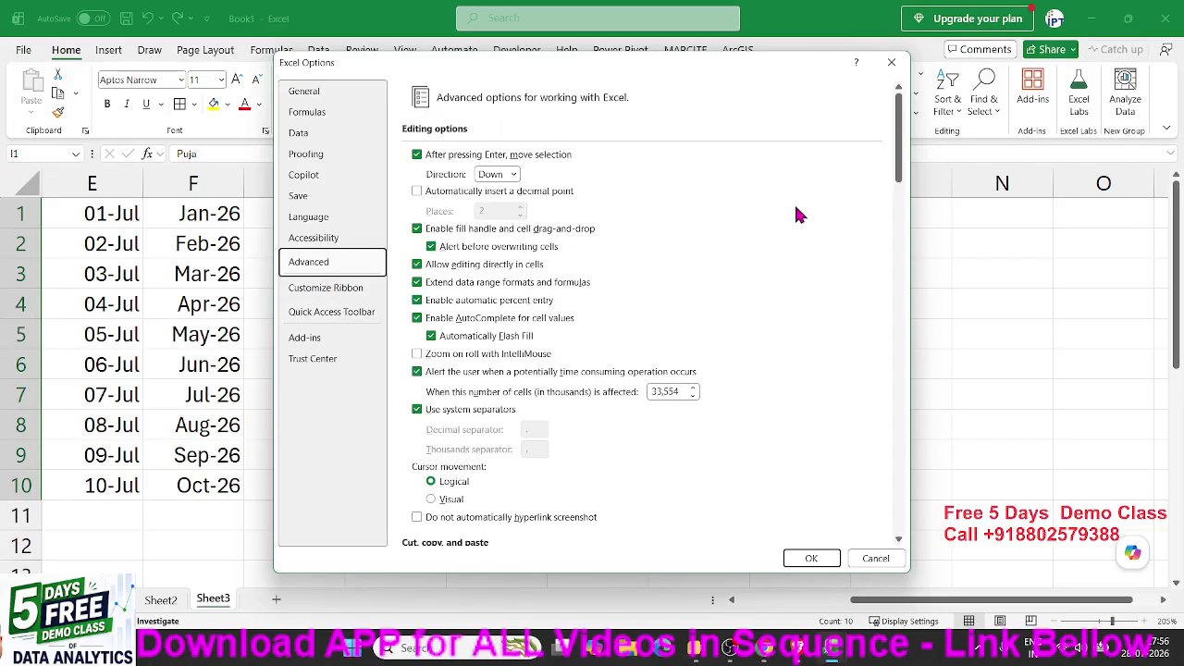
drag(907, 167, 914, 546)
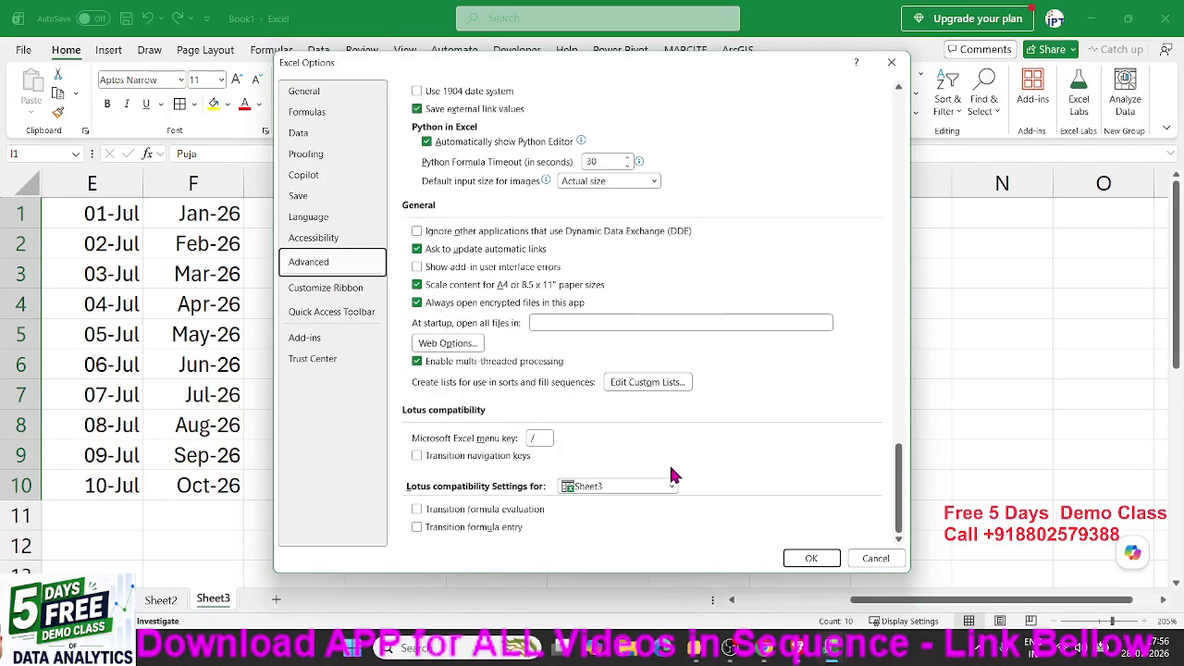
click(622, 387)
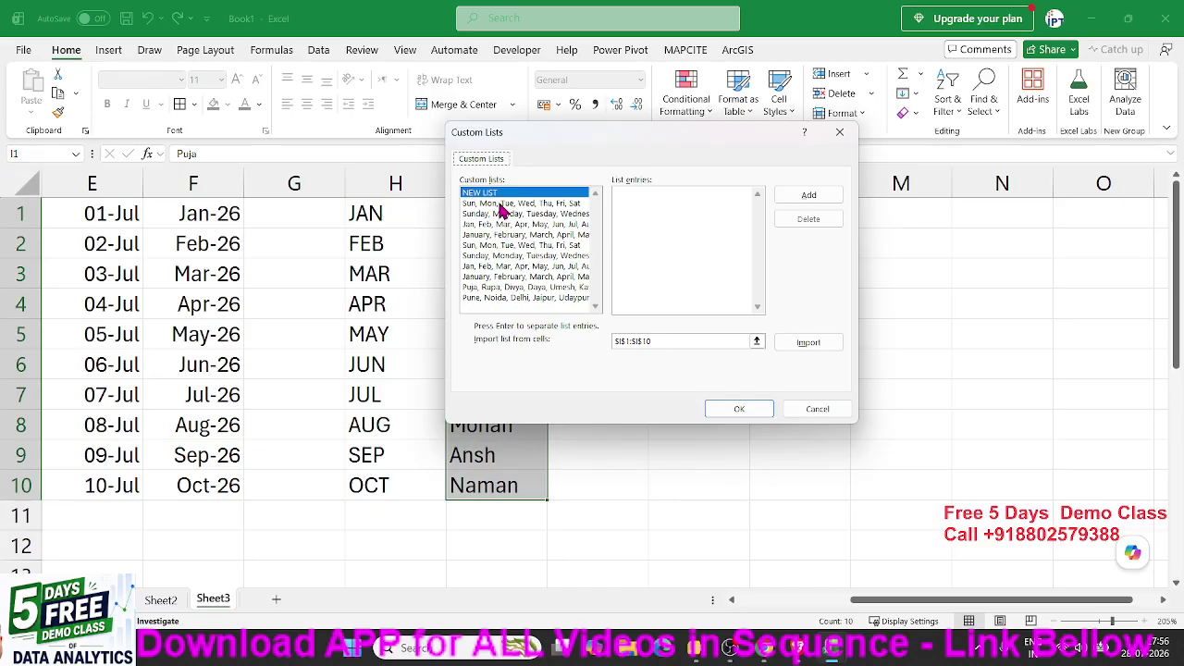
- Review the city and people's names custom lists, add the names list again, and save the options
click(580, 300)
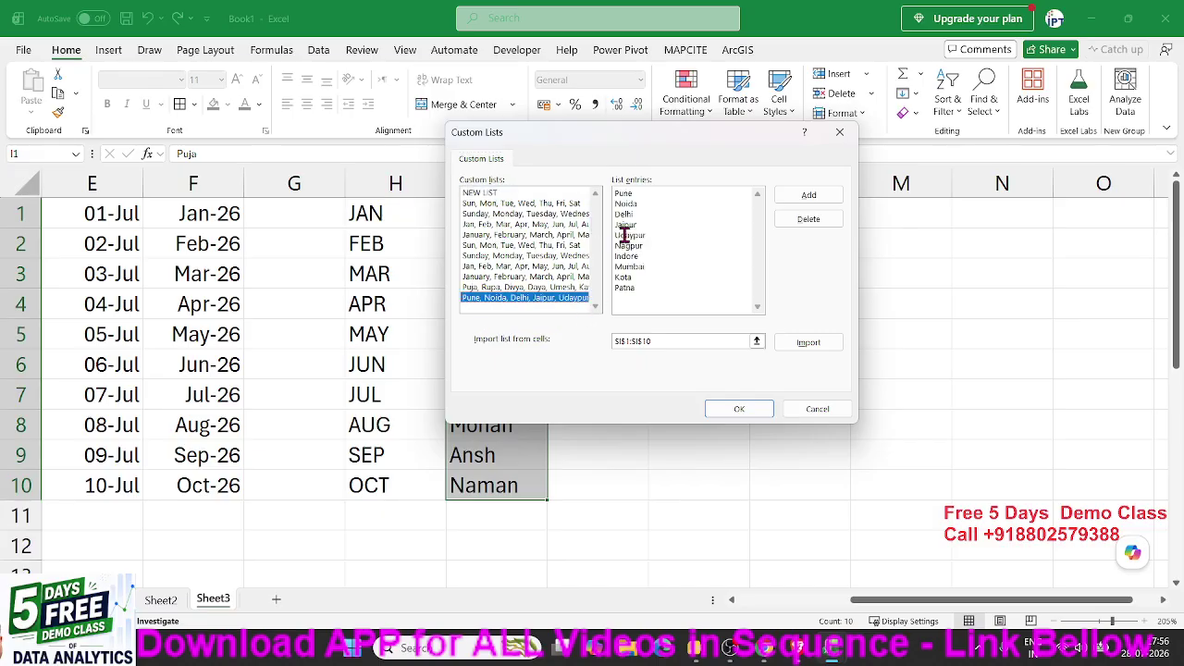
click(559, 287)
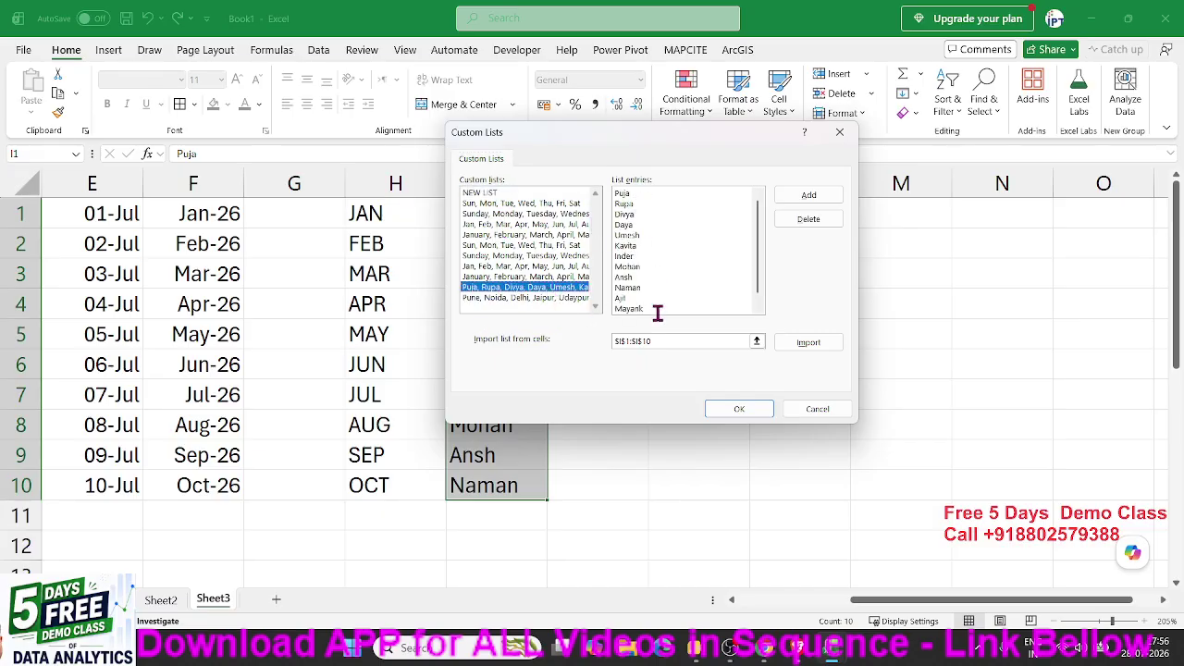
click(803, 198)
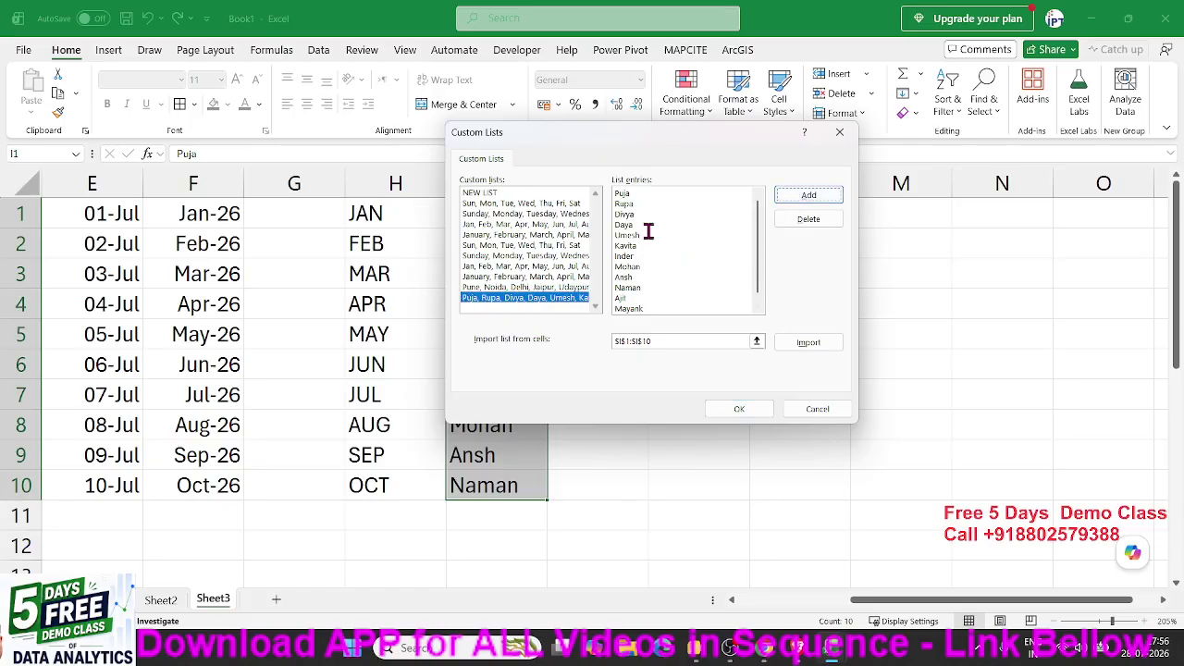
click(742, 412)
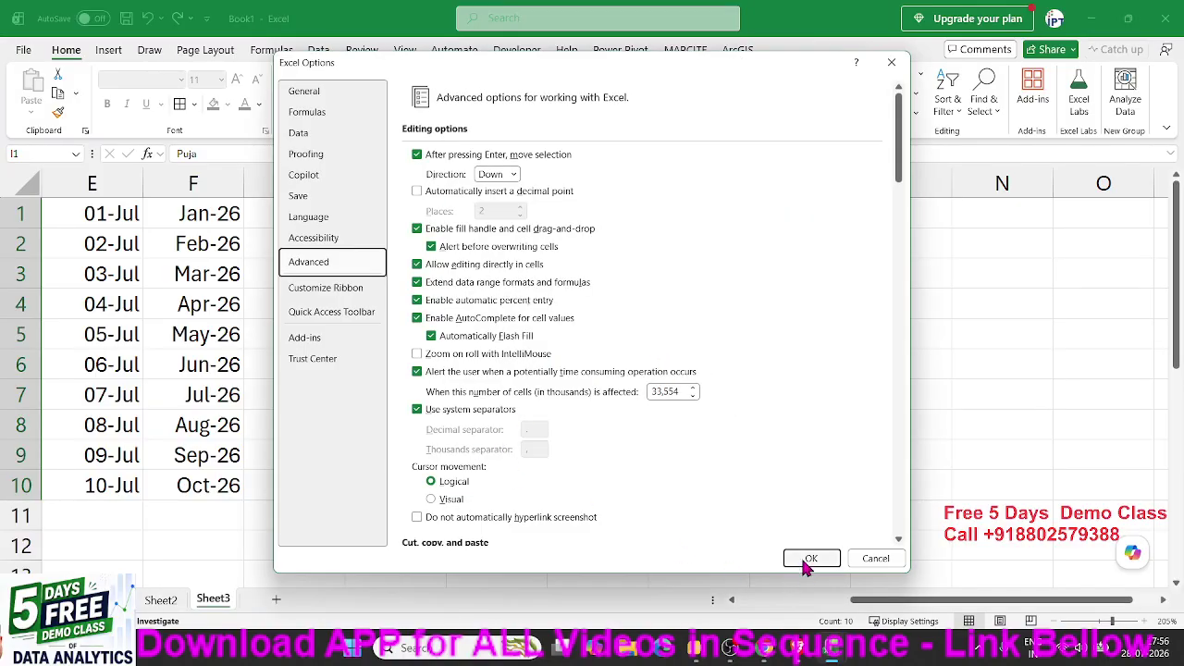
click(809, 559)
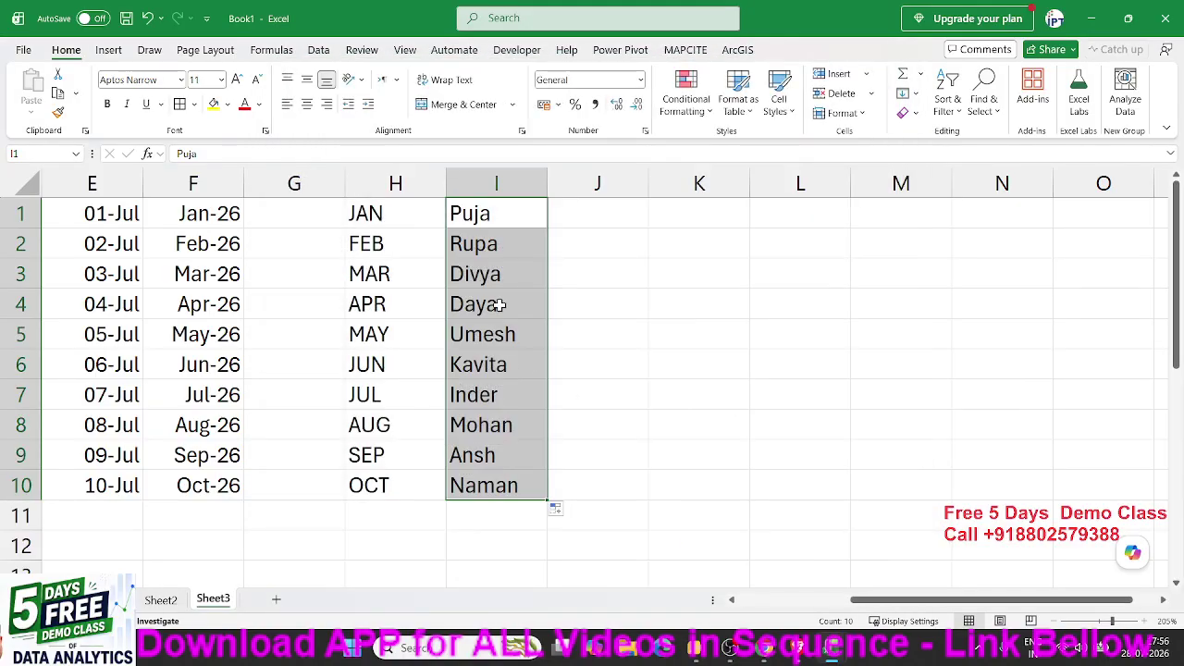
- Enter Trg-1 in K1 and fill the numbered text series down to K10
click(666, 220)
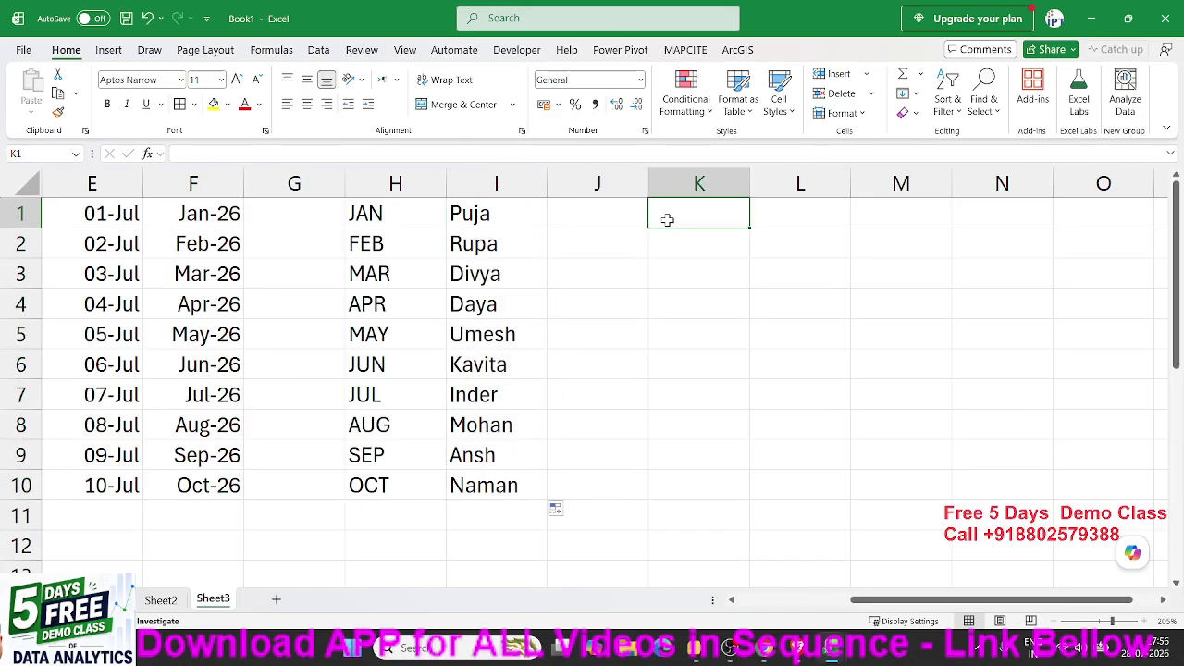
text(Te)
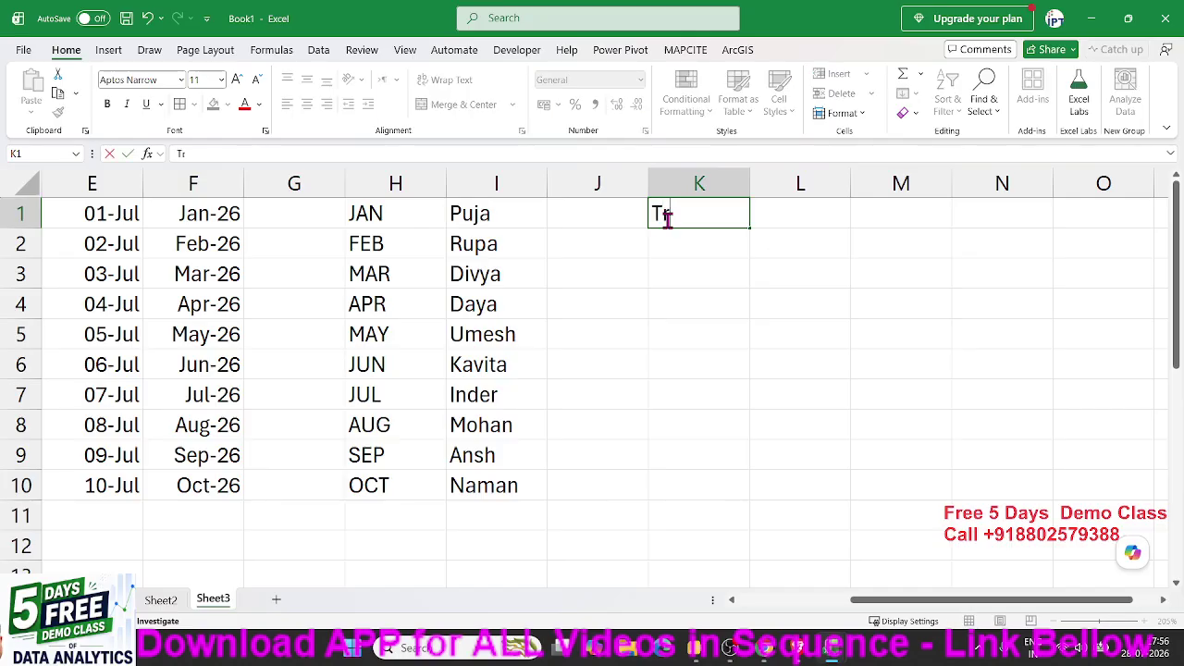
text(g-1)
click(668, 324)
click(696, 223)
drag(750, 226, 742, 499)
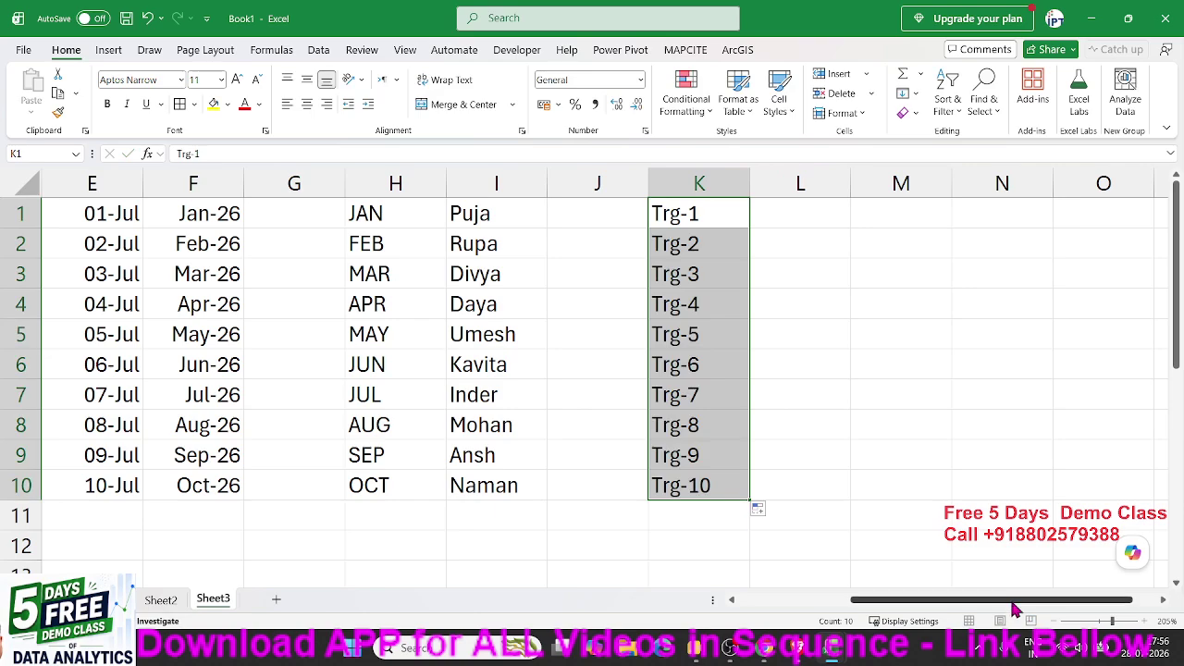
- Enter 1.Trg in L1 beside the Trg-1 series
drag(1017, 600, 1042, 600)
click(734, 210)
text(1.)
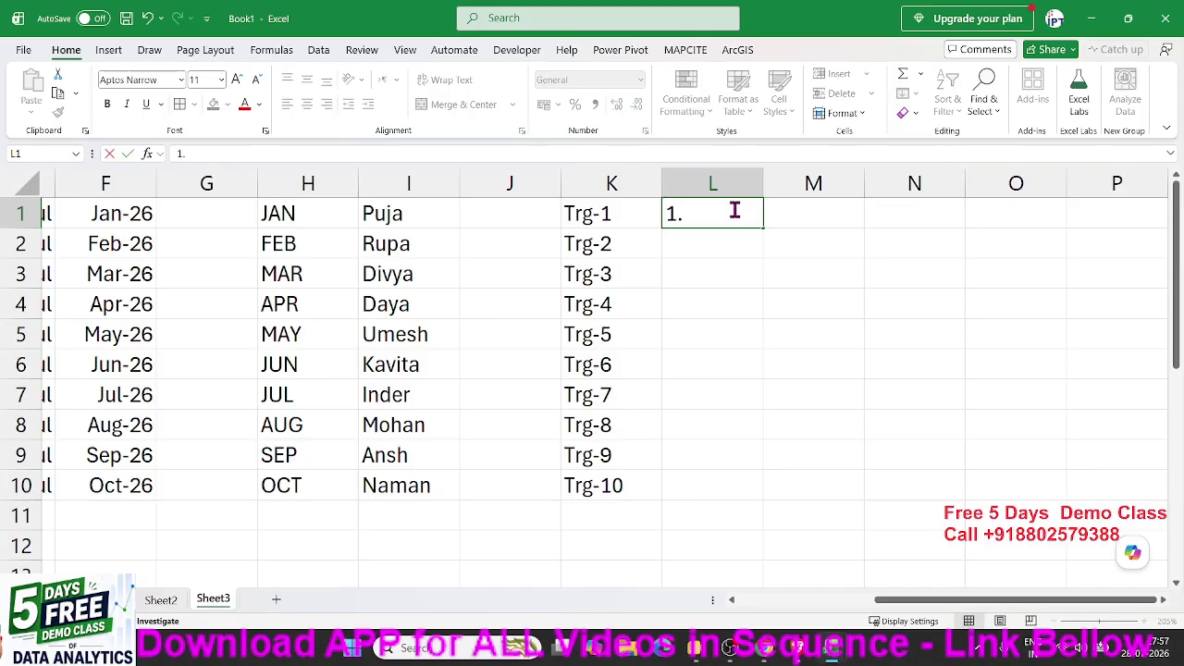
text(Trg)
key(Return)
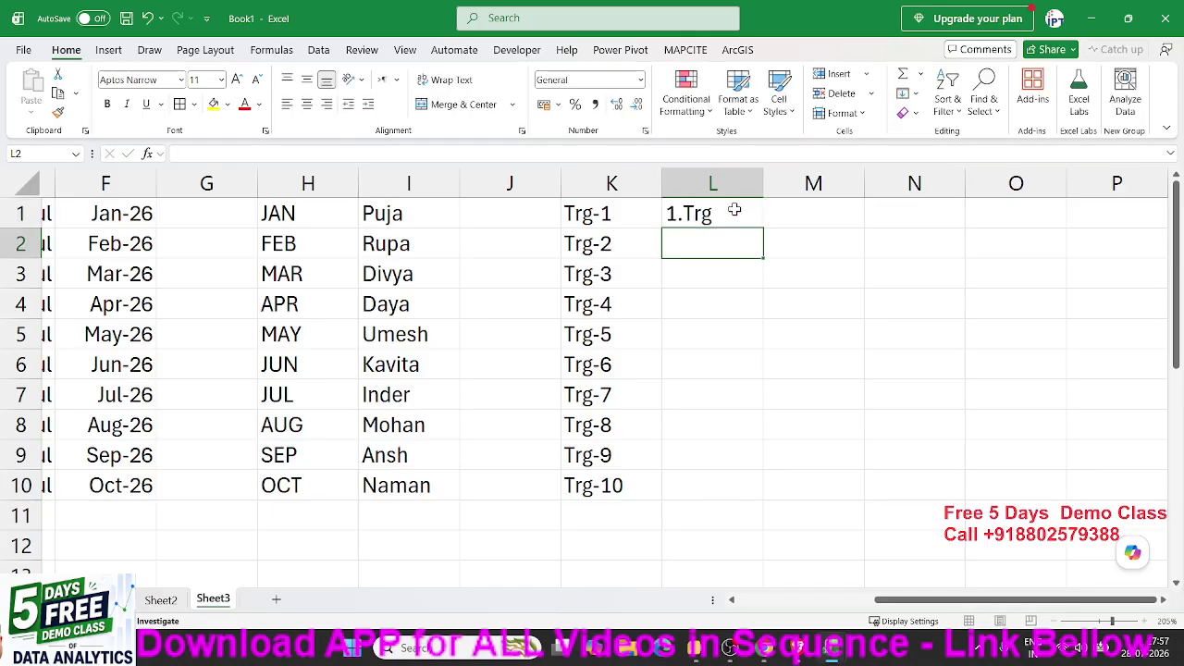
- Try to fill 1.Trg as a series from L1 down to L10, and undo the fill
click(727, 213)
drag(764, 226, 743, 493)
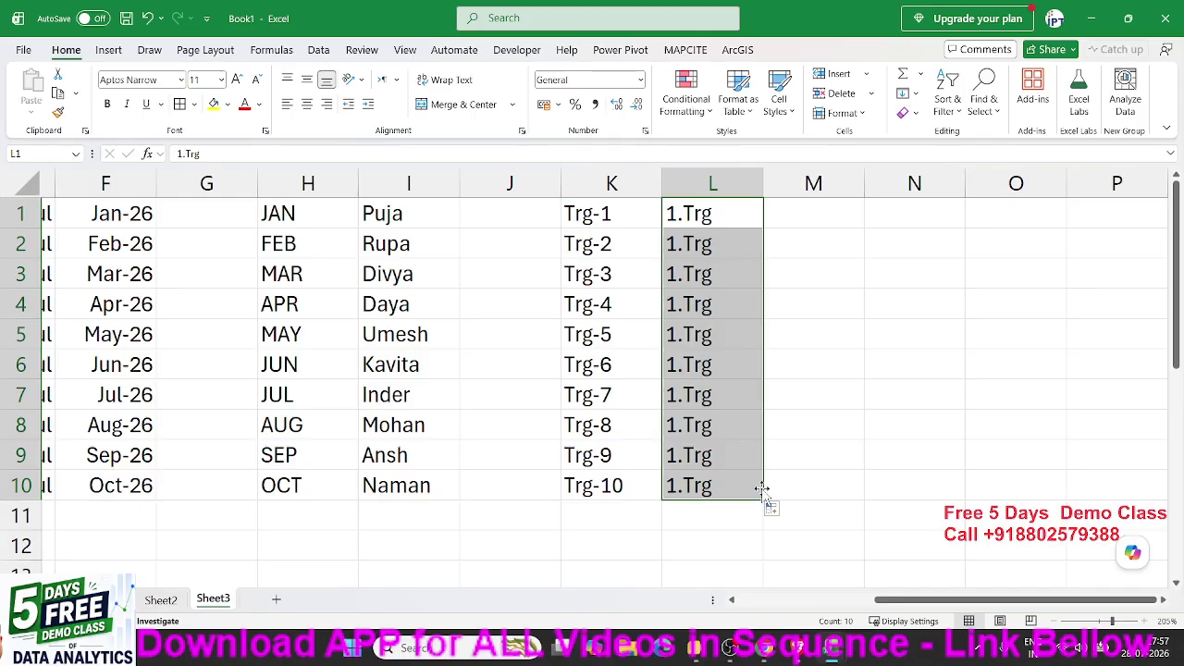
key(ctrl+z)
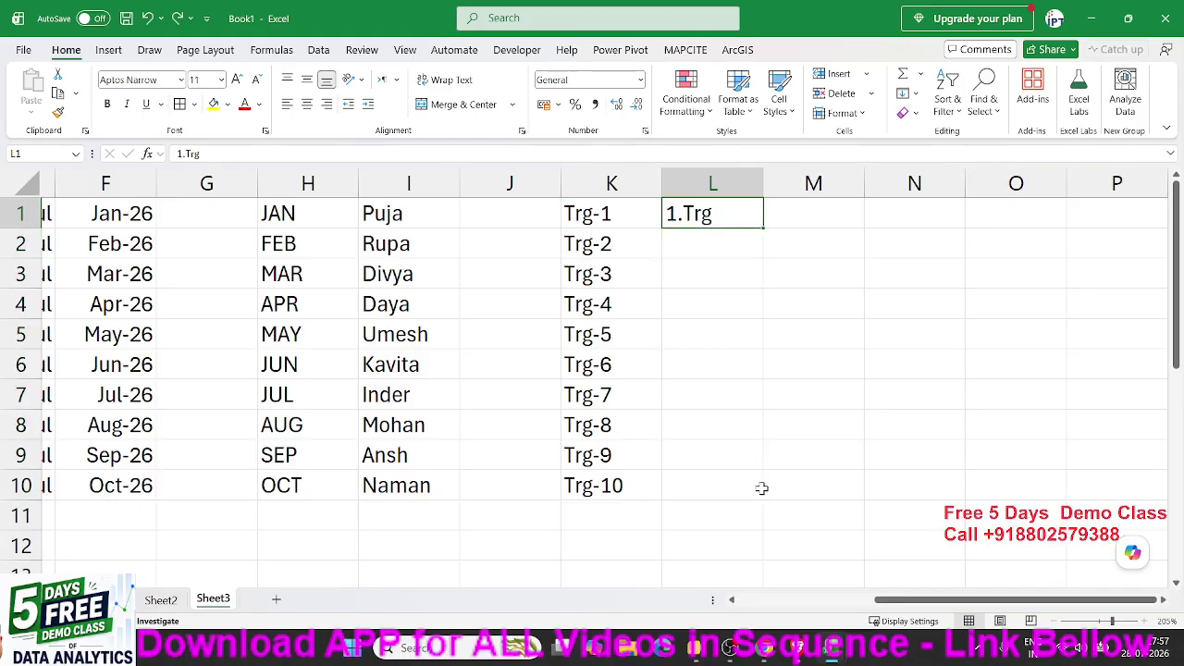
- Enter the headers Q in N1 and Month in O1 for a quarterly month list
key(Right)
key(Right)
key(Right)
key(Right)
key(Right)
key(Right)
key(Right)
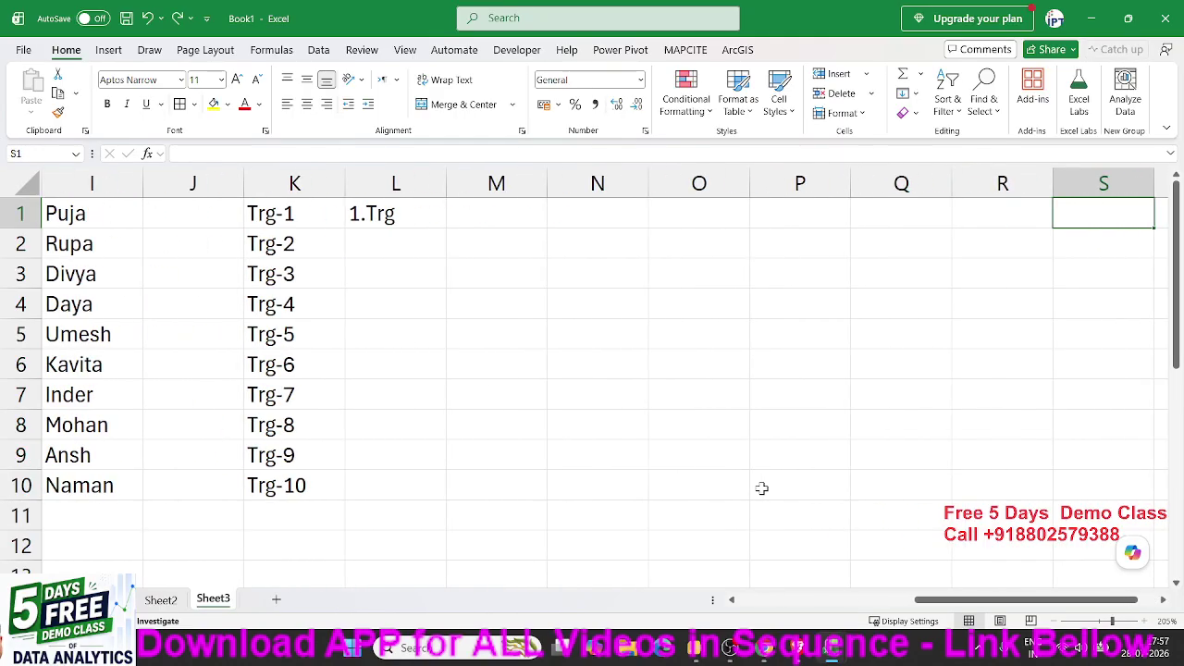
key(Right)
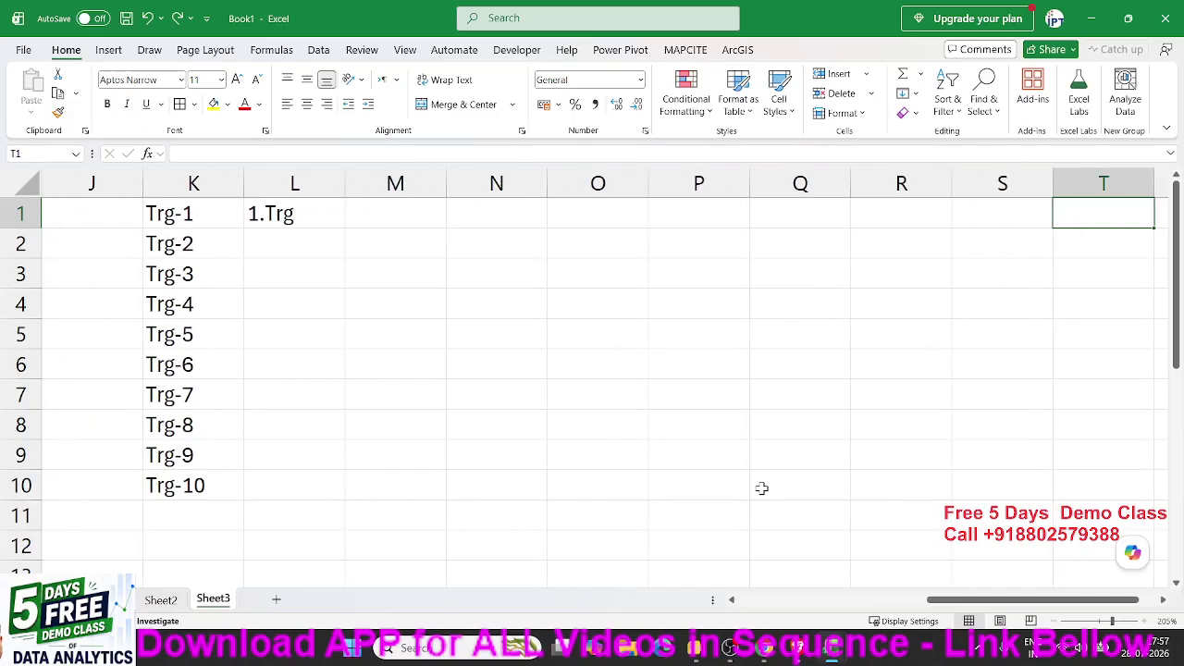
key(Left)
key(Left)
key(Left)
key(Left)
key(Left)
key(Left)
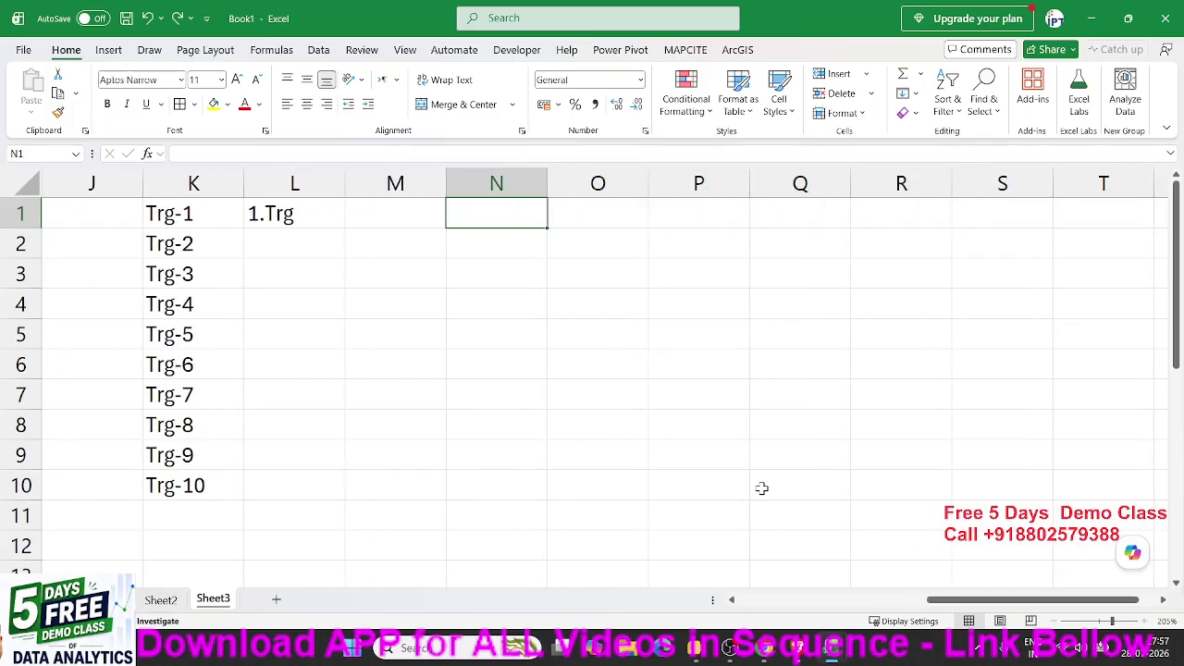
text(Q)
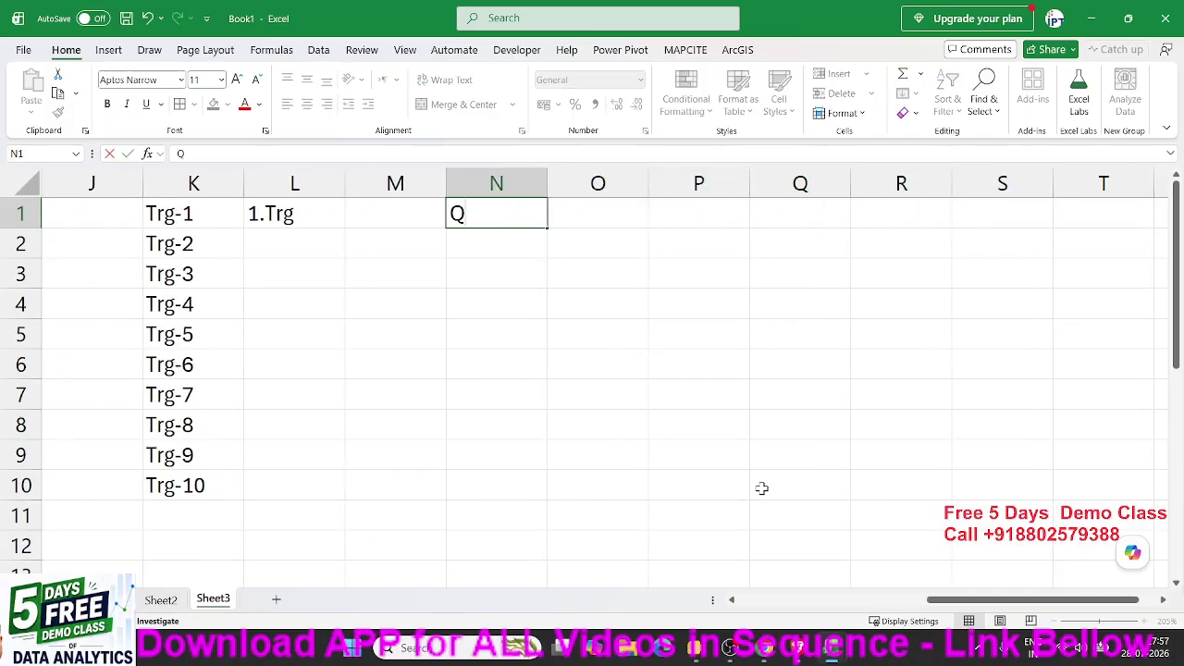
key(Right)
key(Down)
key(Left)
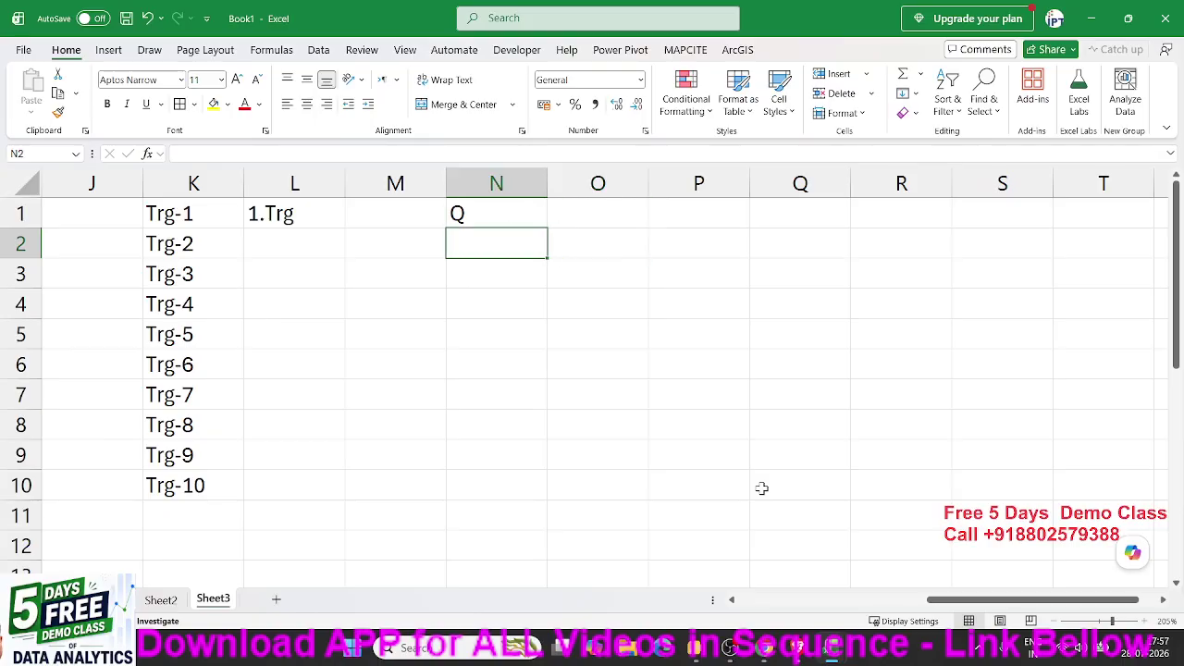
key(Up)
key(Right)
text(Month)
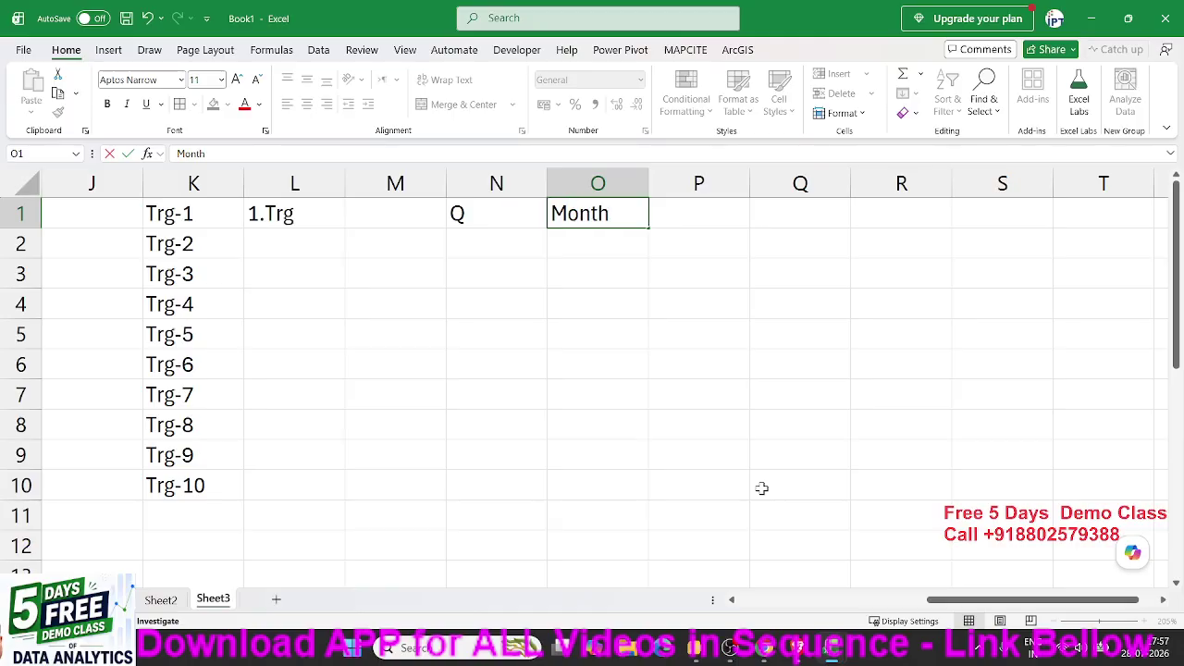
key(Return)
- Enter Q1 in N2 as the first quarter label under the Q header
key(Left)
text(Q)
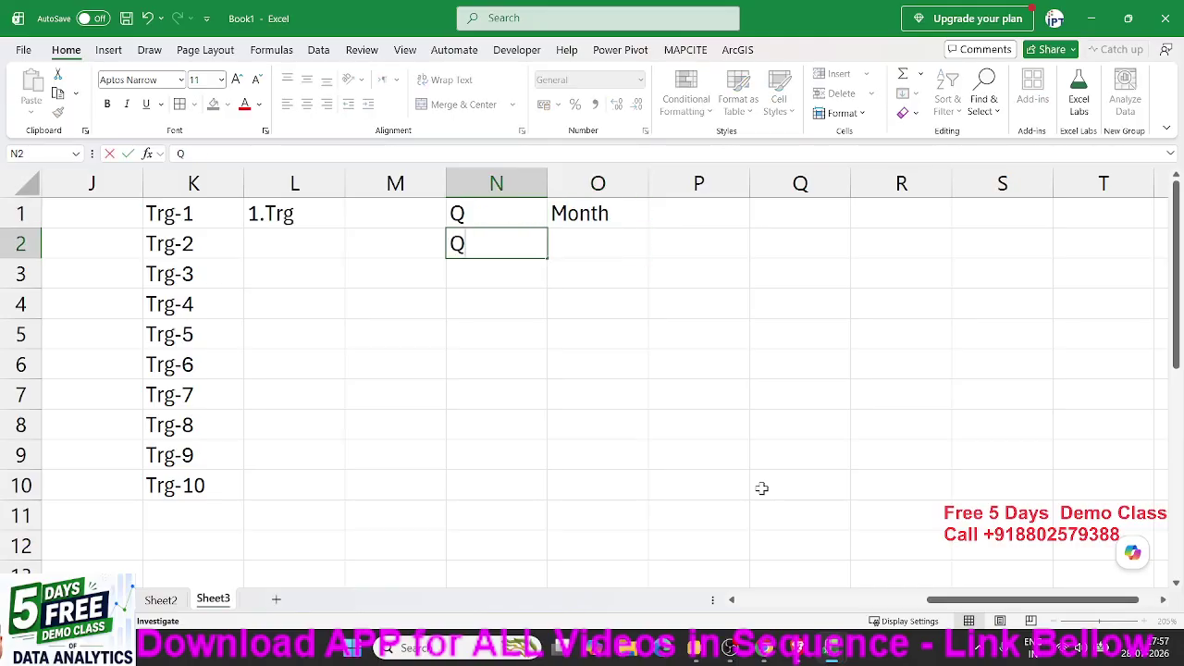
text(1)
key(Tab)
- List JAN, FEB and MAR in O3 to O5, and enter Total in N6 to close the first quarter
key(Down)
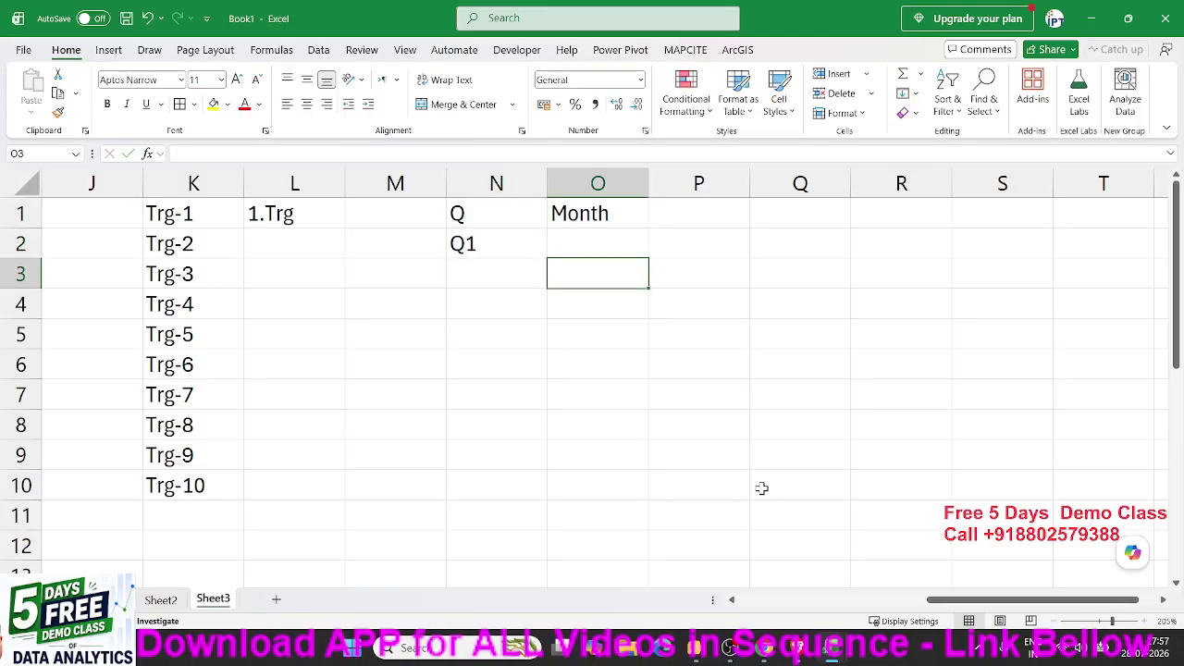
text(JAN)
key(Tab)
key(Return)
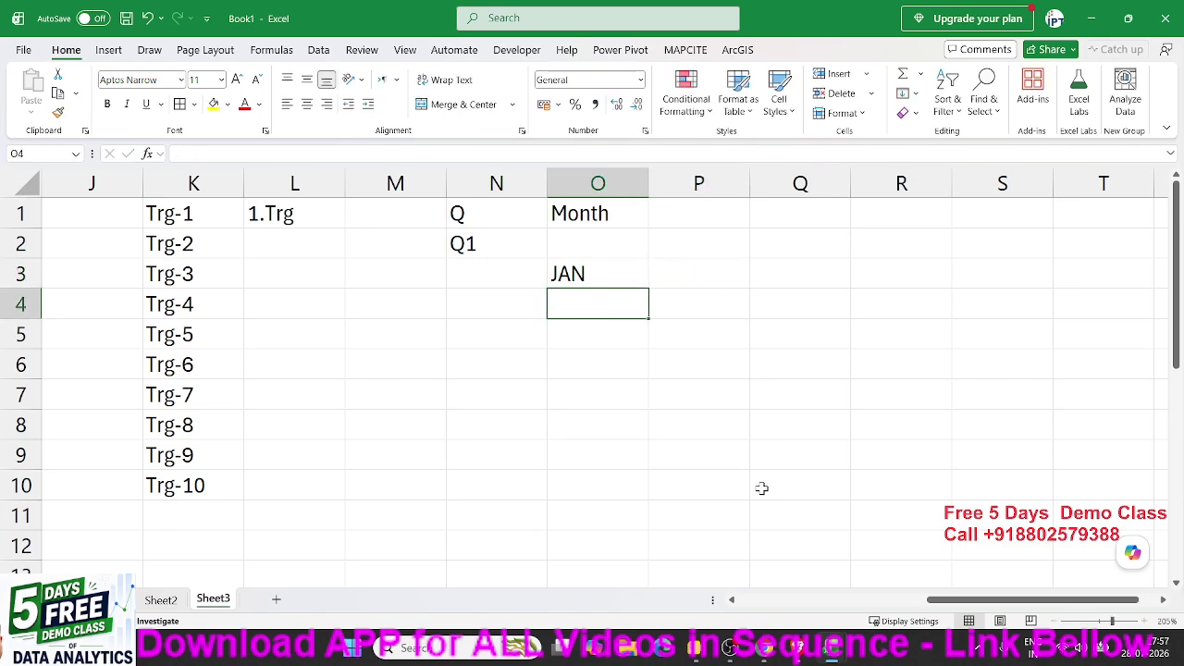
text(FEB)
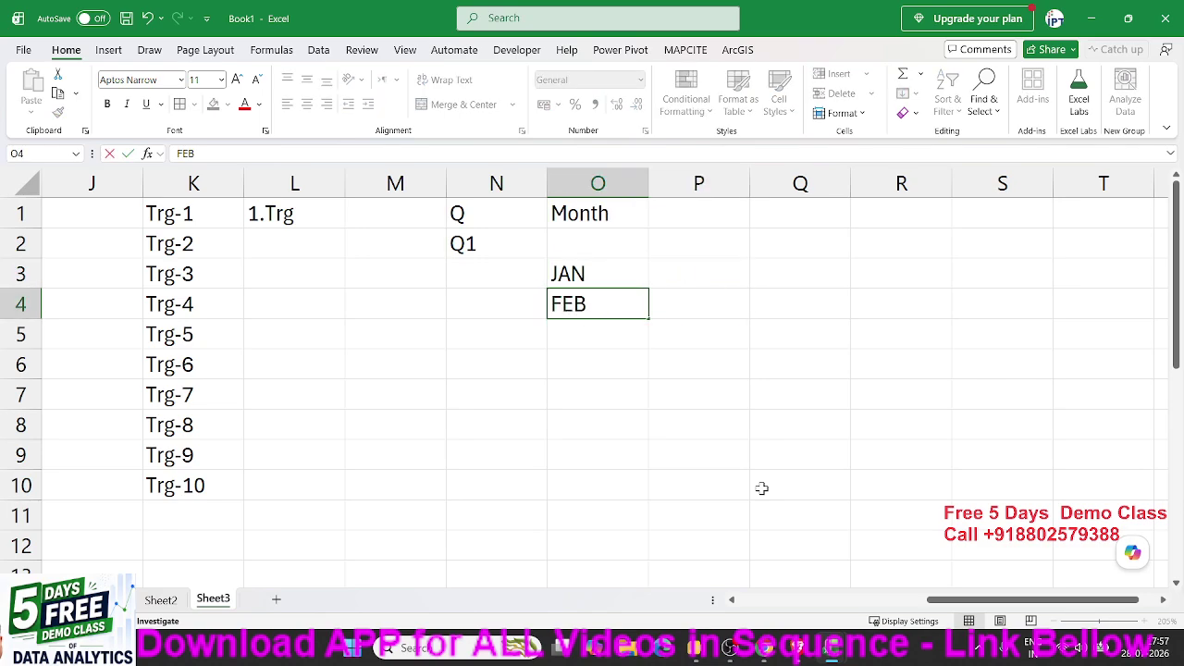
key(Return)
text(MA)
key(Return)
key(Left)
text(Total)
key(Tab)
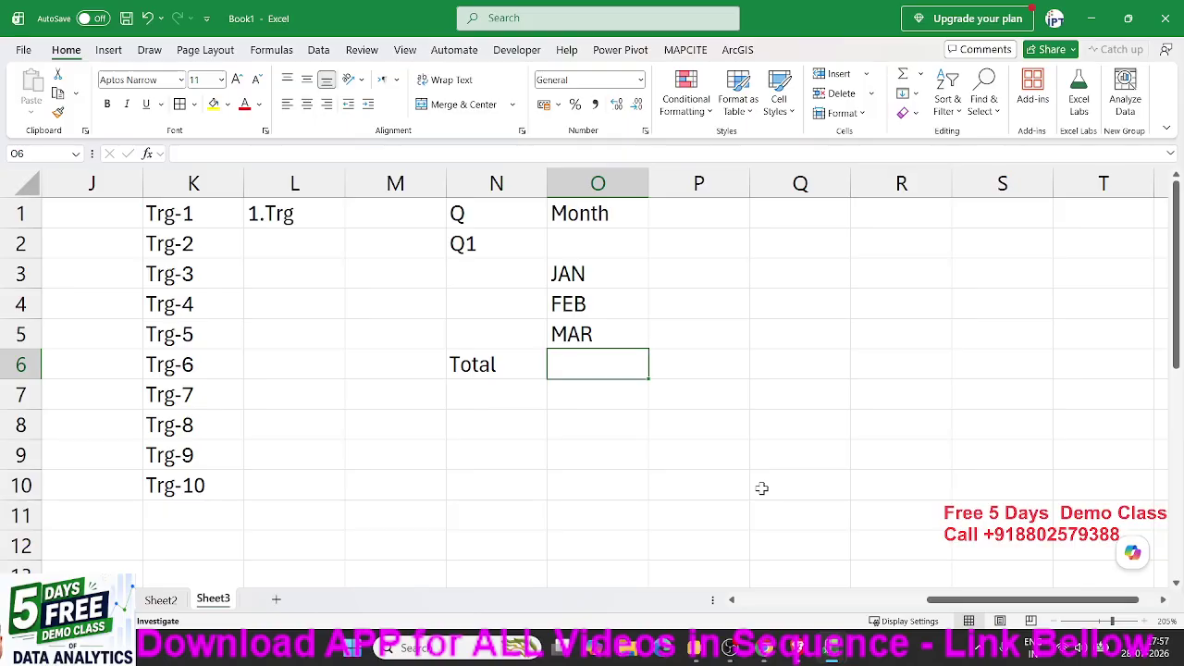
- Fill the quarter block N2:O6 down to row 21 so it repeats through Q4
drag(497, 399, 493, 480)
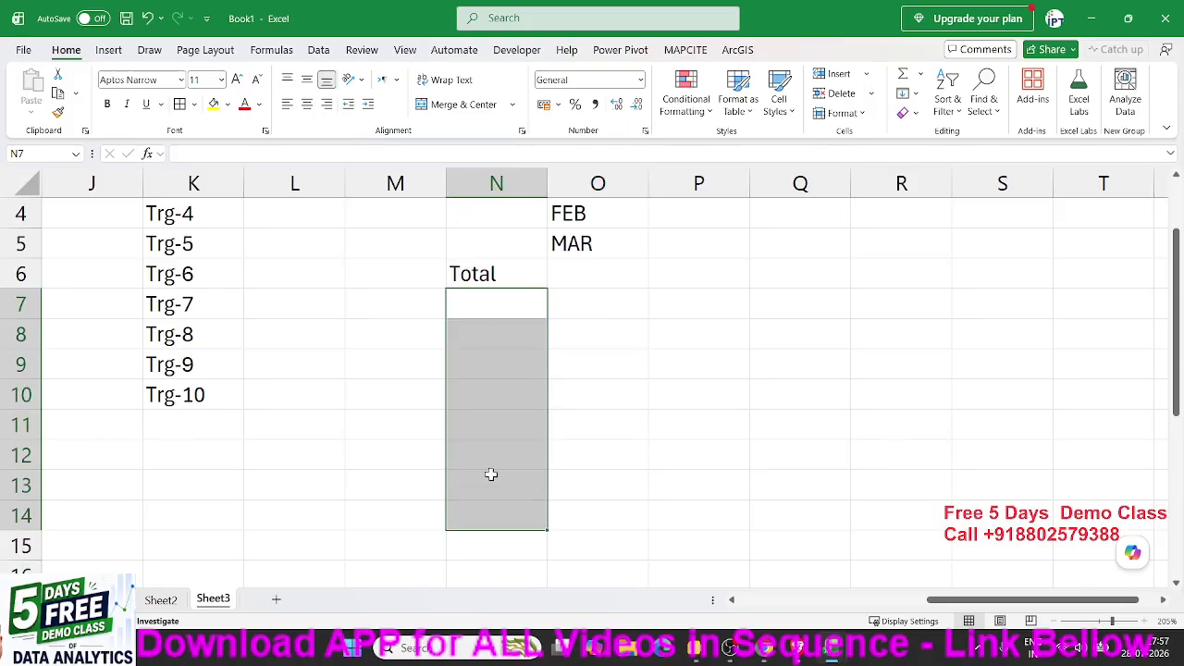
scroll(493, 480, up, 1)
drag(469, 244, 576, 355)
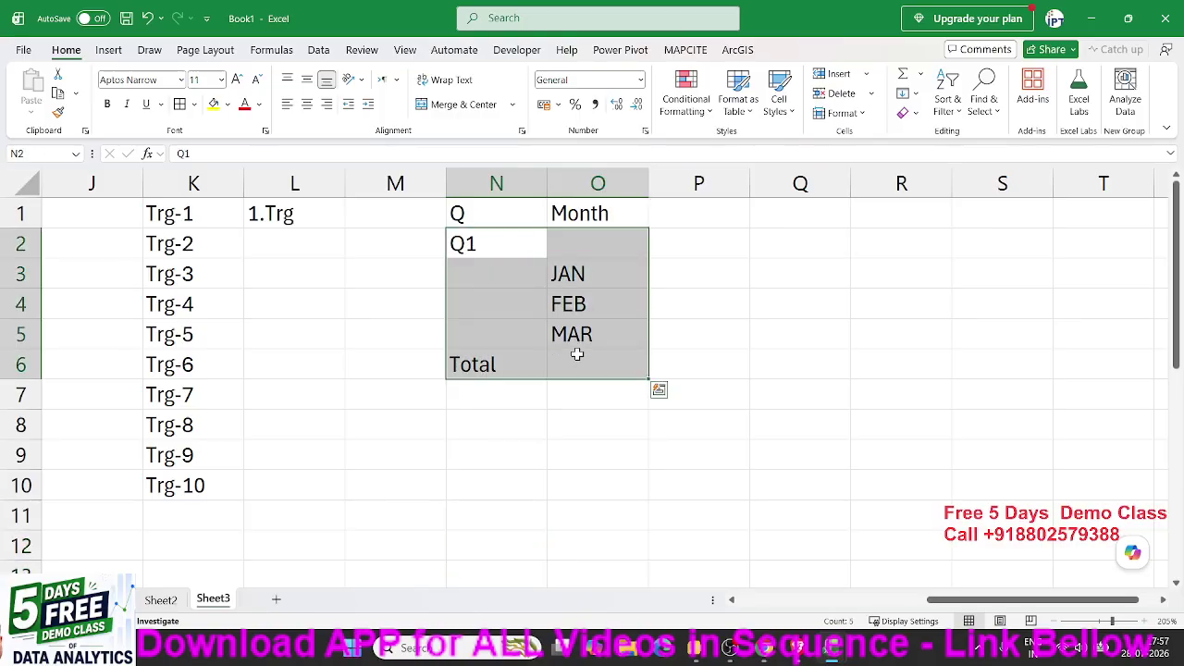
drag(651, 380, 650, 528)
scroll(632, 383, up, 3)
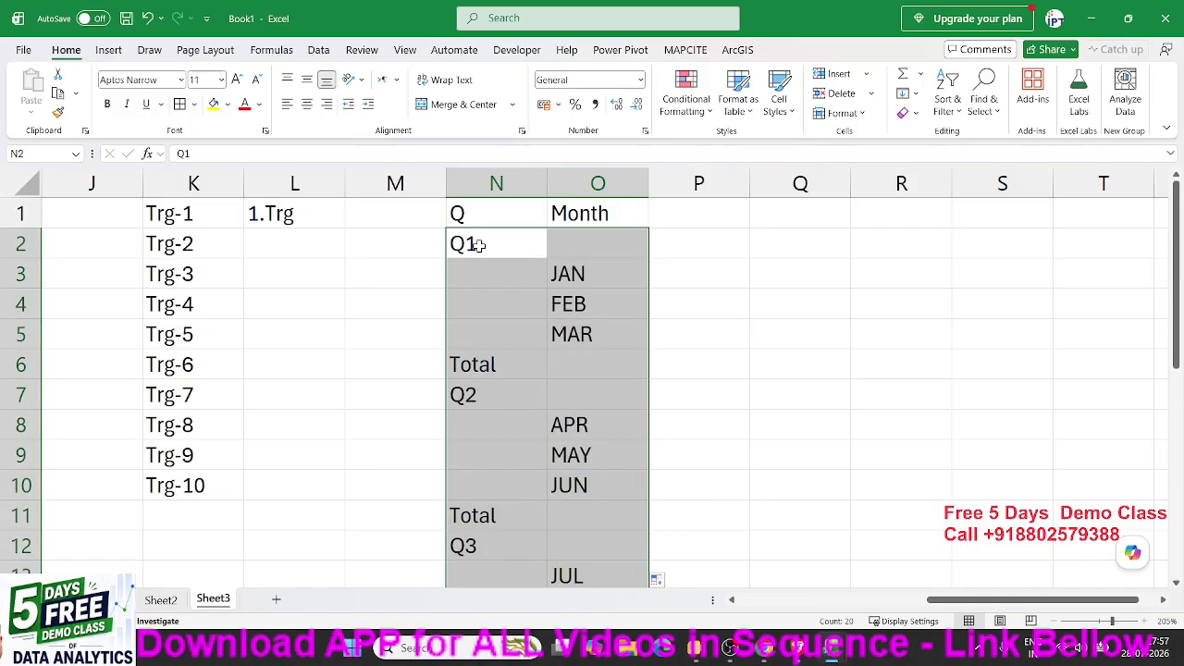
- Examine the filled quarter labels, Total rows and month groups from Q1 through Q4 in columns N and O
click(479, 245)
click(476, 365)
click(474, 397)
drag(595, 425, 593, 482)
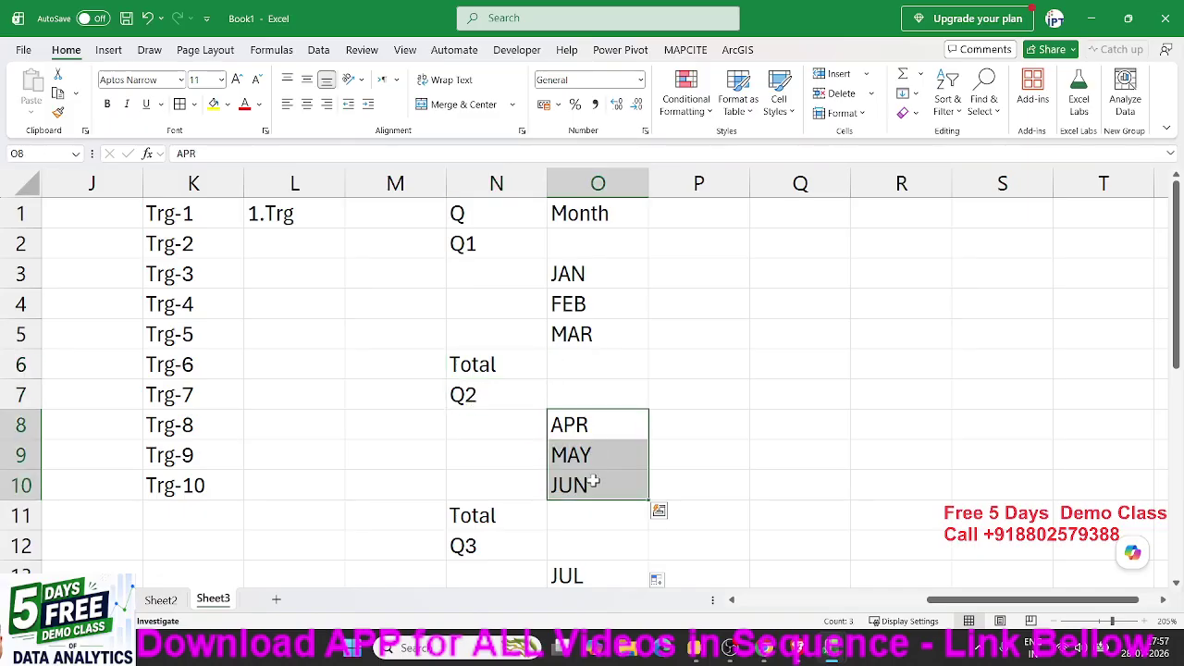
scroll(592, 482, down, 2)
click(502, 425)
click(561, 454)
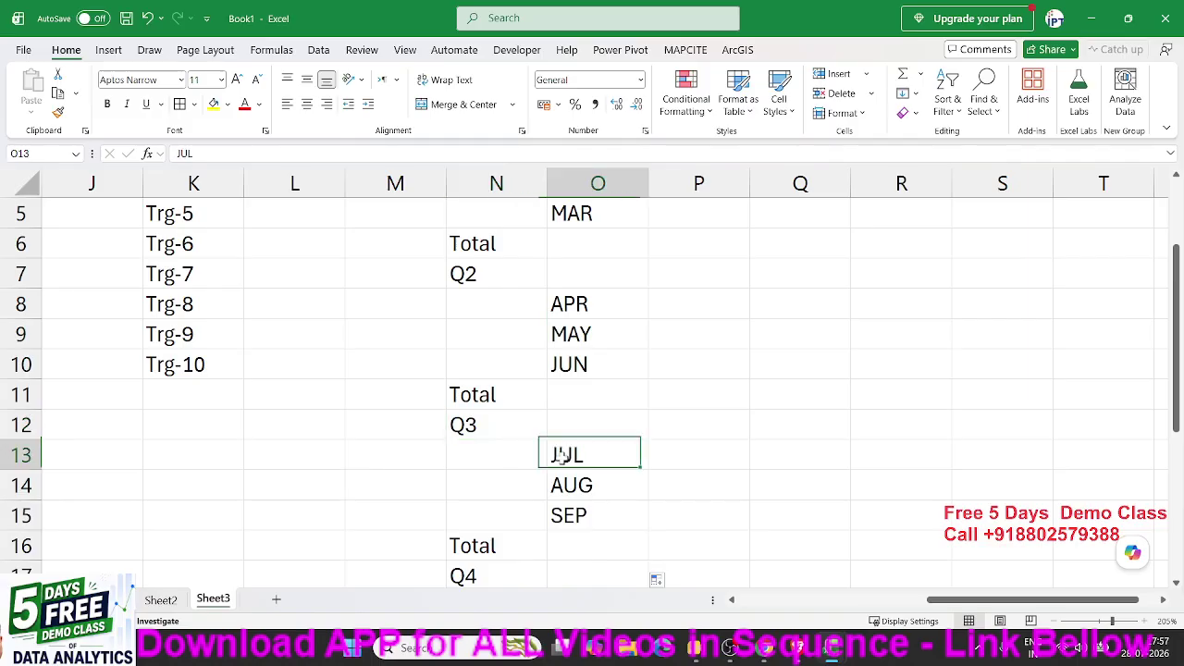
drag(562, 454, 563, 483)
scroll(562, 483, down, 3)
click(497, 336)
drag(591, 365, 594, 423)
scroll(595, 327, up, 4)
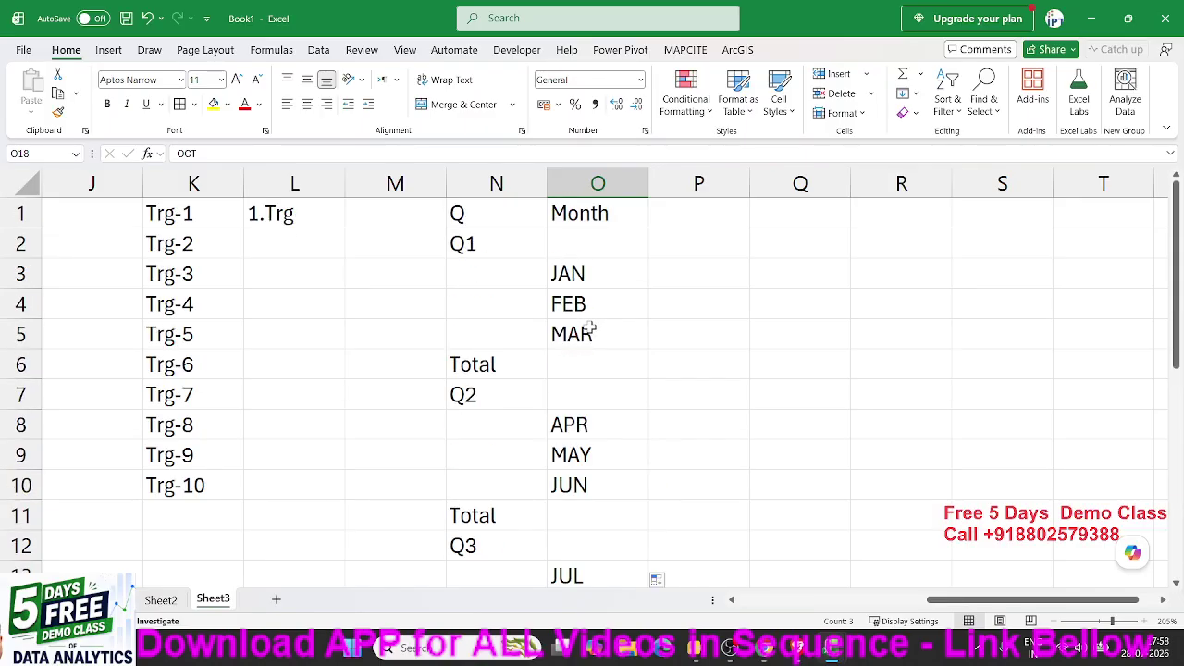